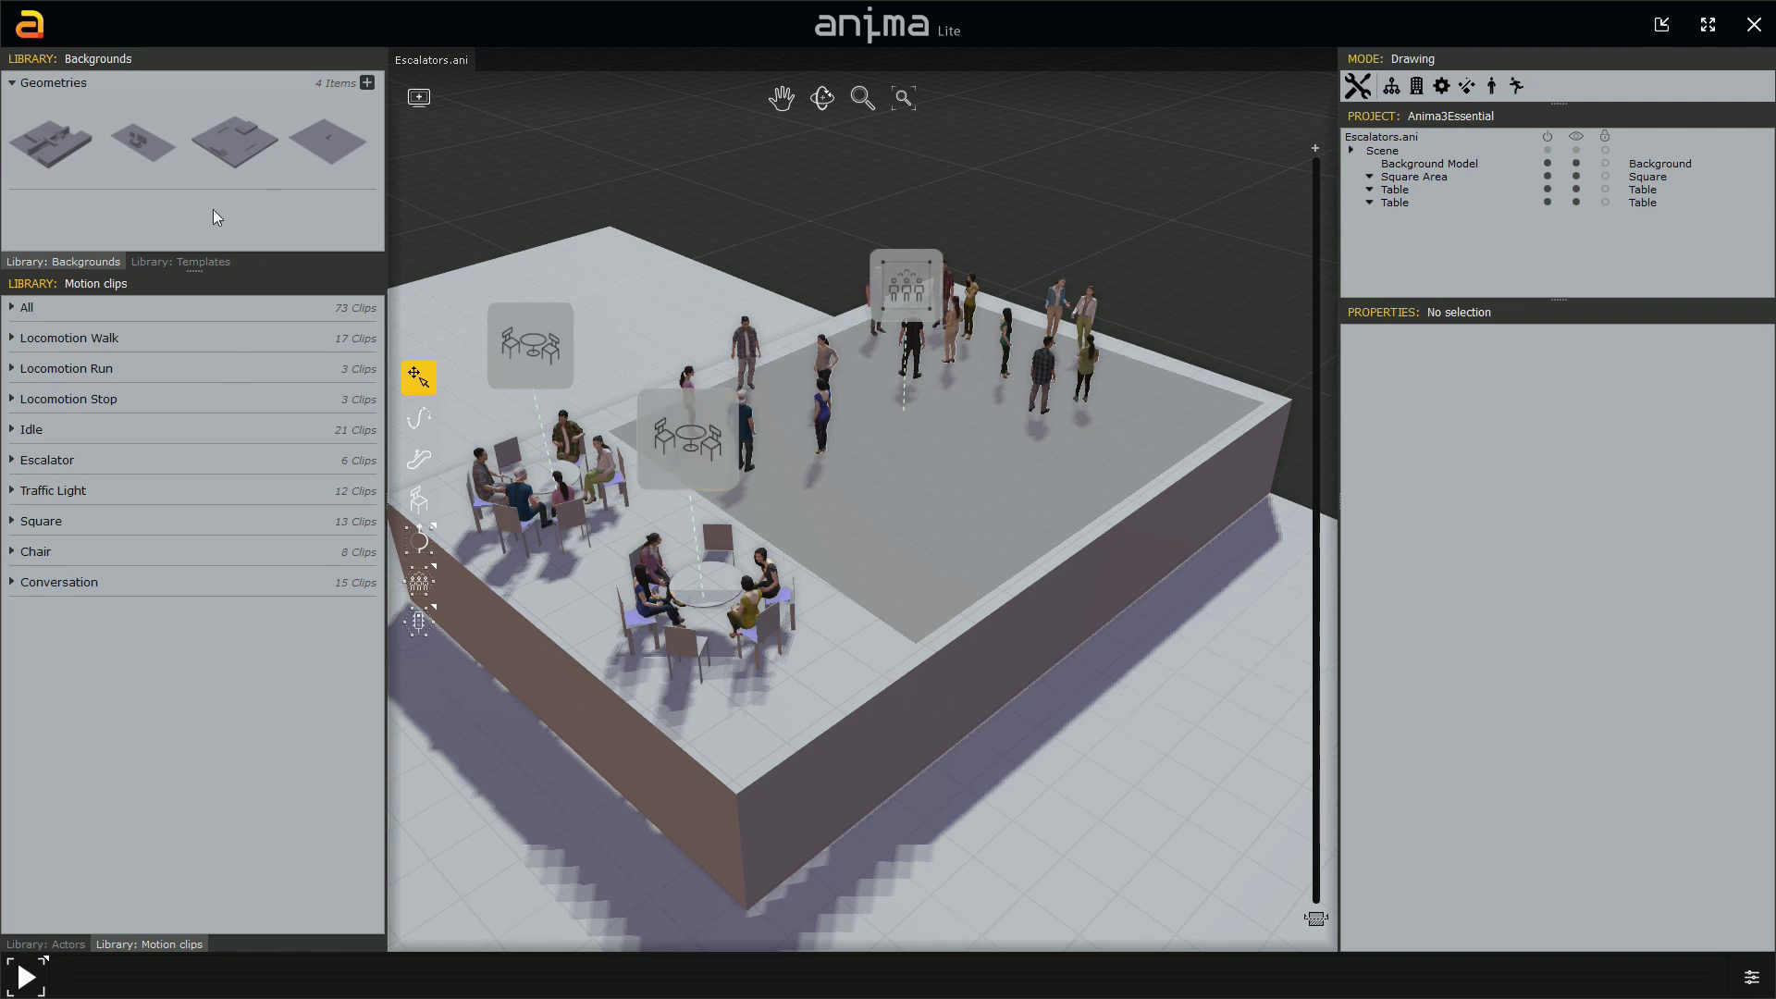
- Add a new escalator to the scene and frame the ground floor below the platform wall
{"action": "mouse_move", "coordinate": [231, 142]}
{"action": "middle_click_drag", "start_coordinate": [903, 539], "coordinate": [690, 459]}
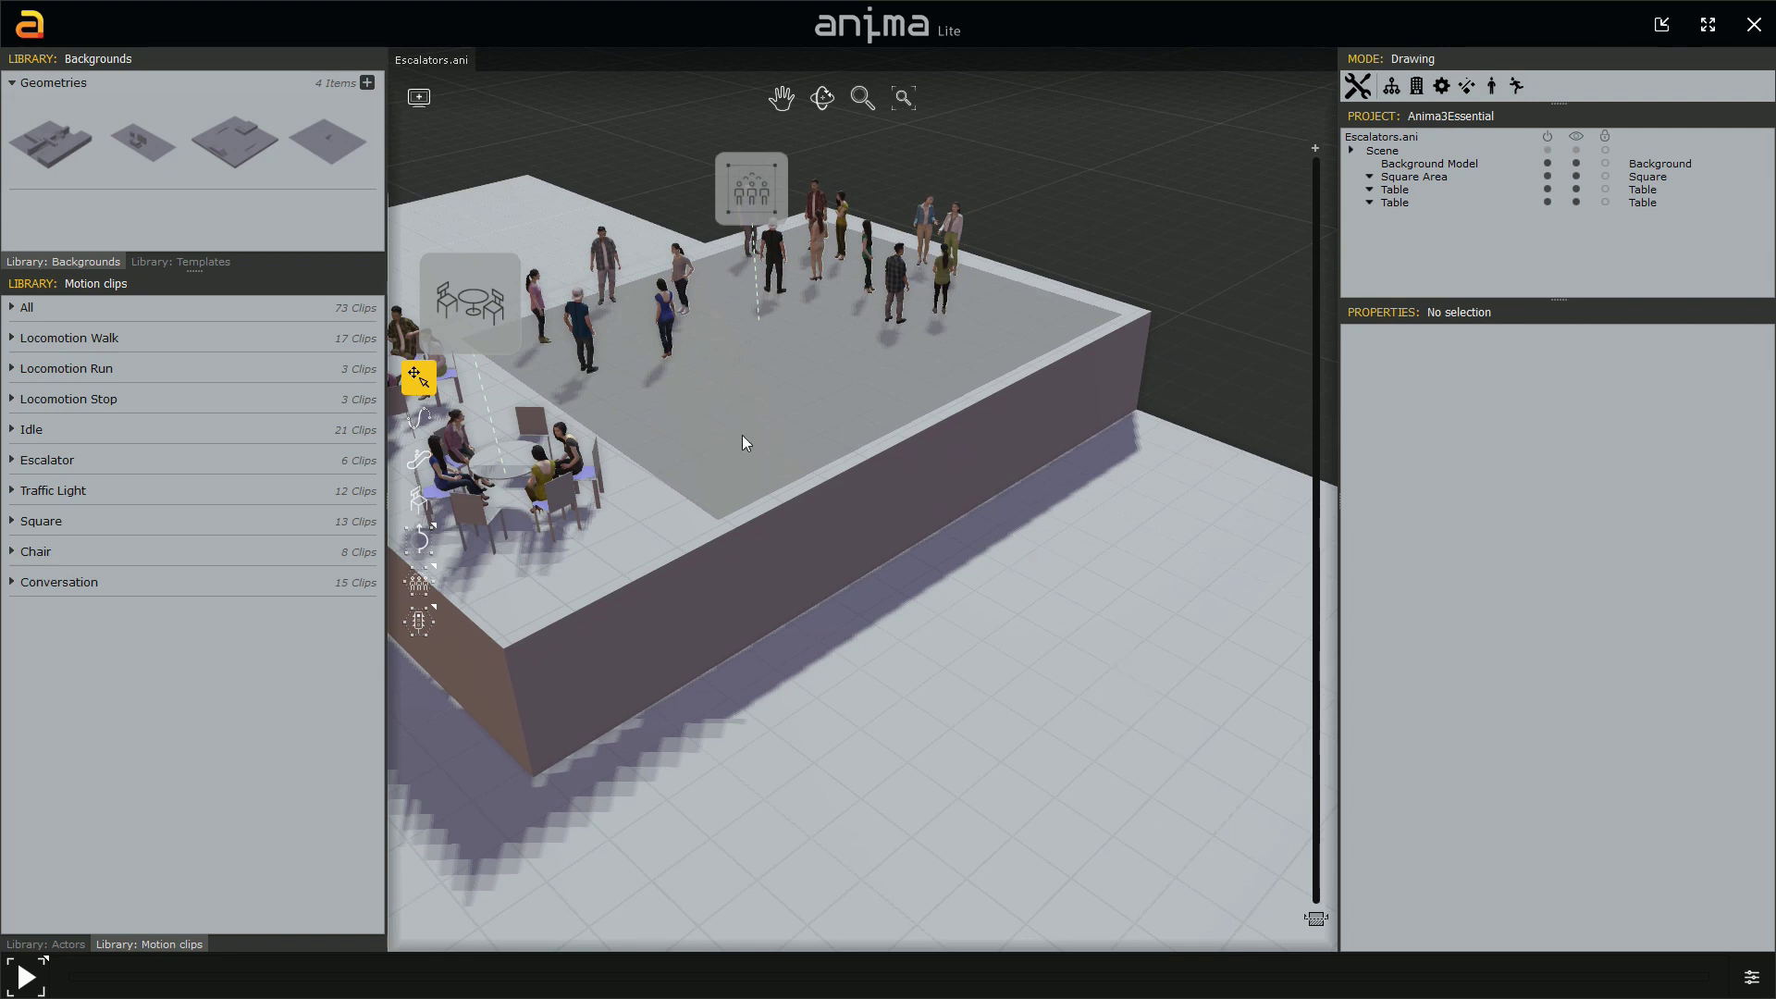
{"action": "middle_click_drag", "start_coordinate": [768, 424], "coordinate": [879, 636]}
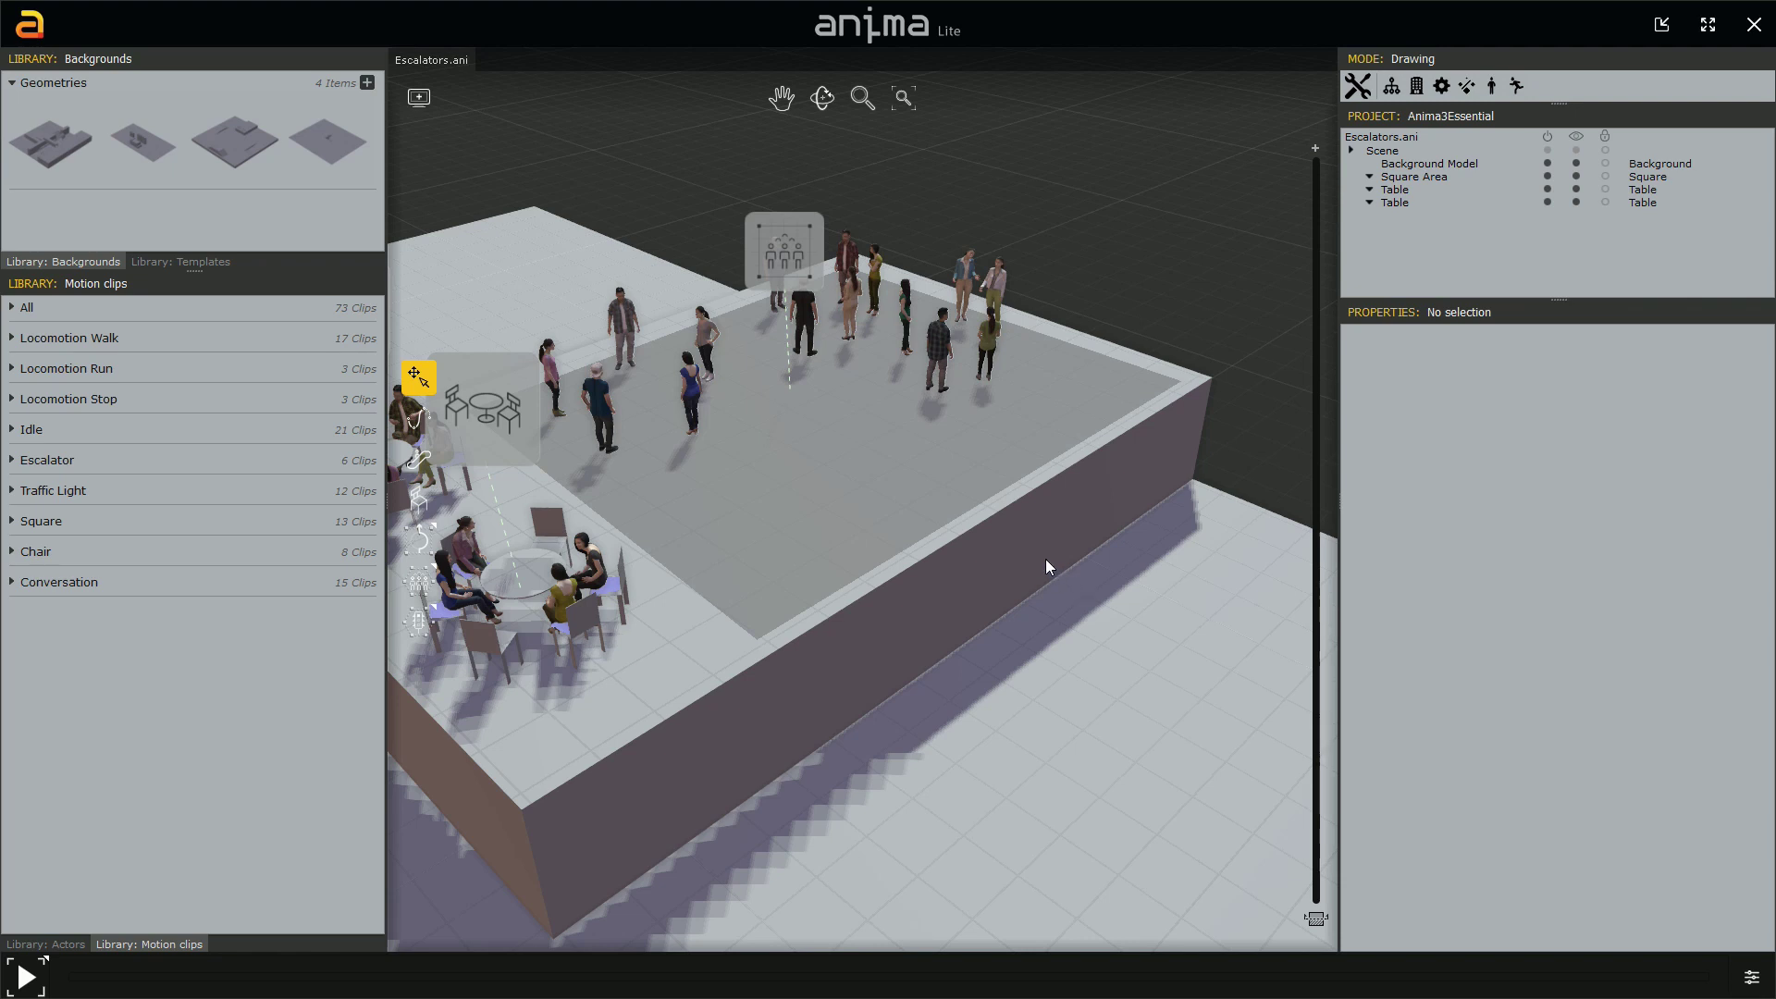
{"action": "middle_click_drag", "start_coordinate": [1027, 679], "coordinate": [938, 579]}
{"action": "middle_click_drag", "start_coordinate": [680, 460], "coordinate": [786, 846]}
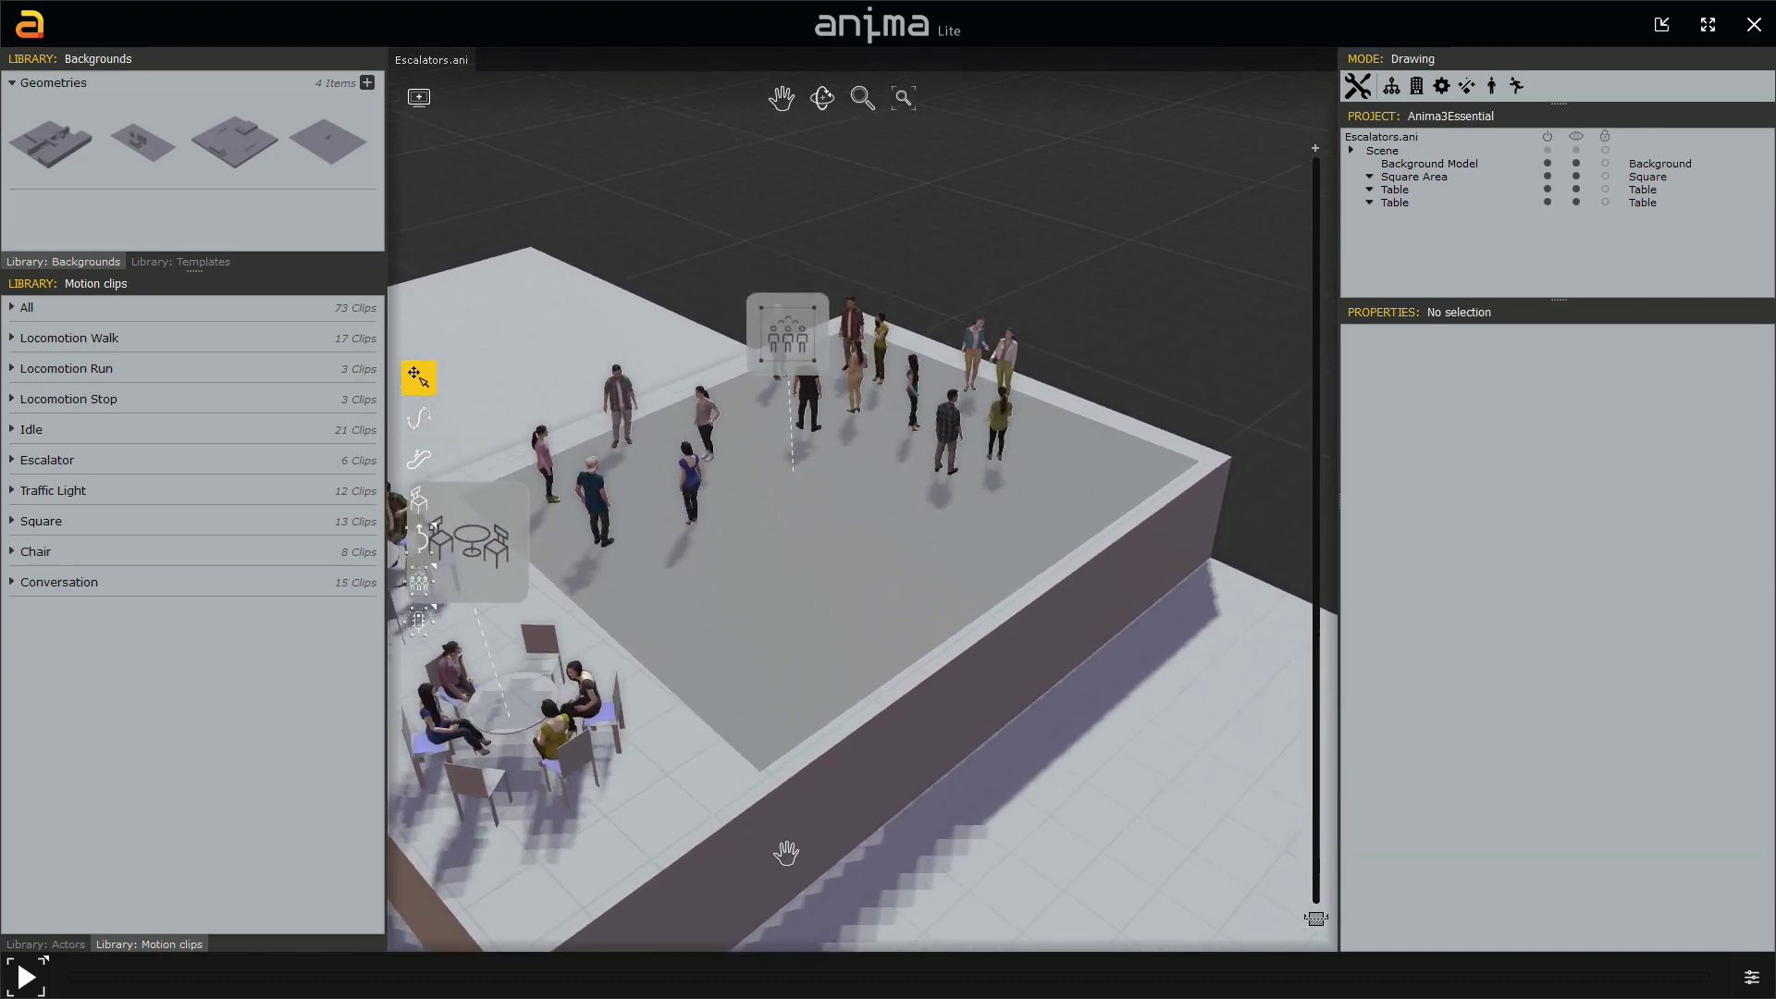
{"action": "left_click", "coordinate": [419, 463]}
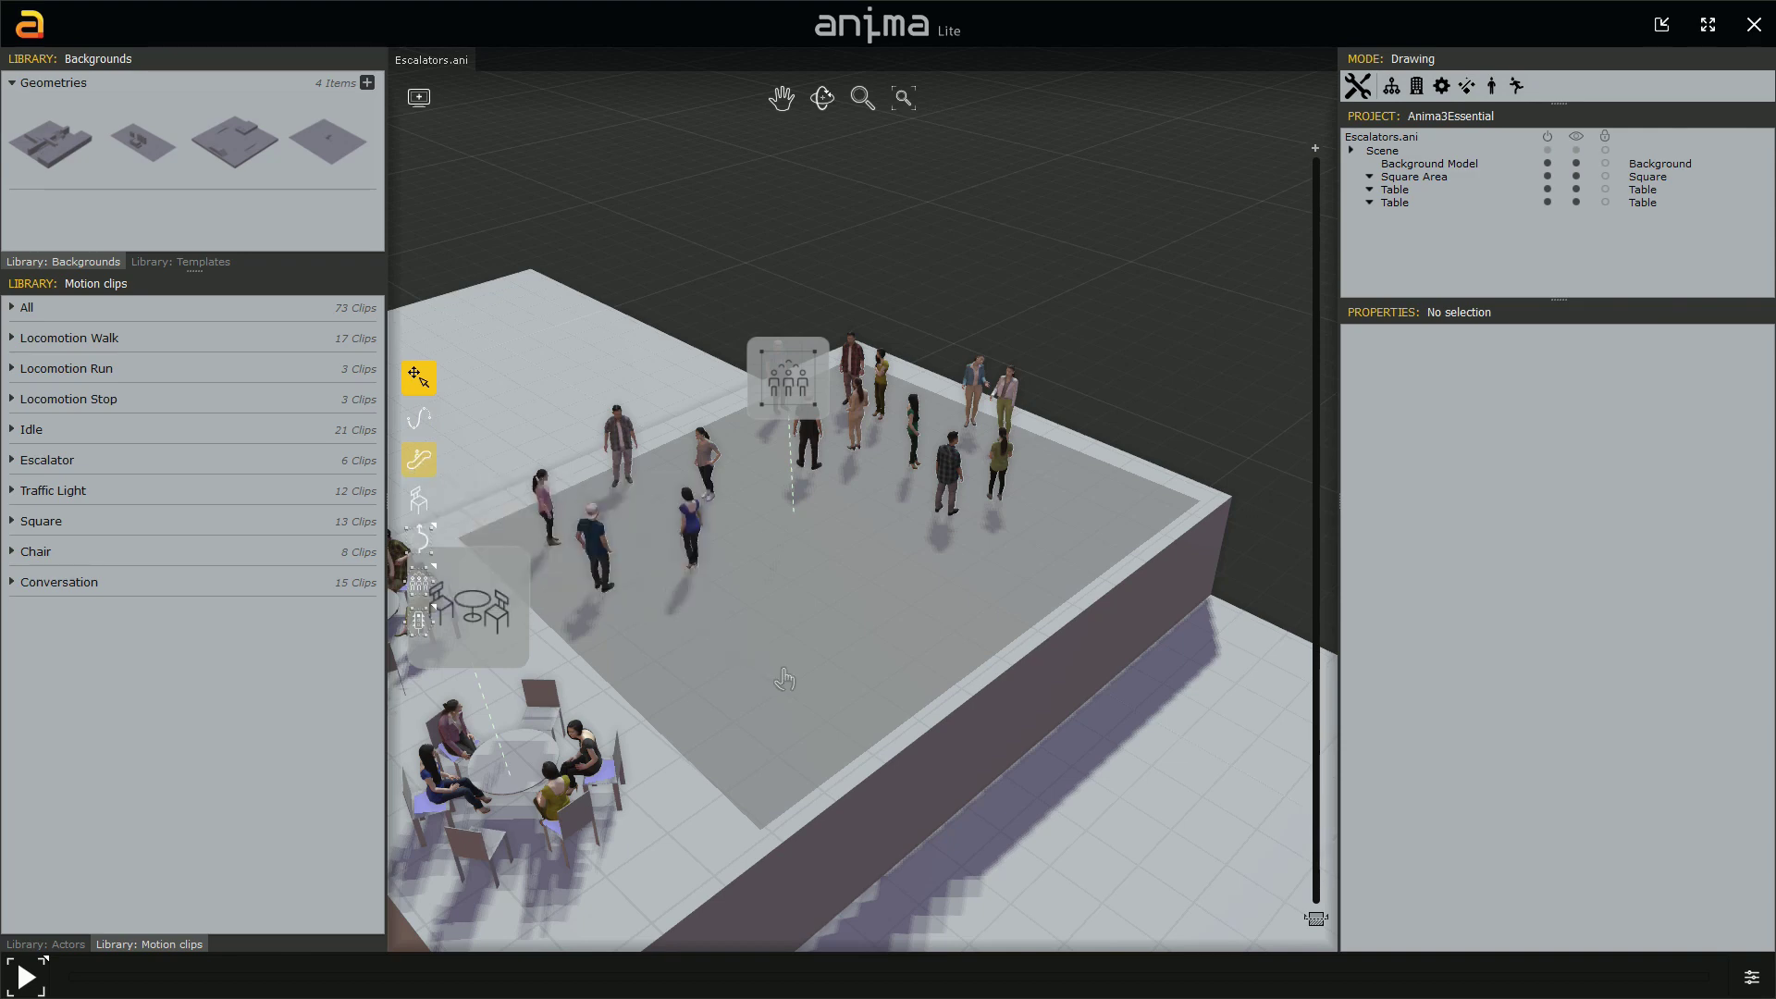
{"action": "key", "text": "Up"}
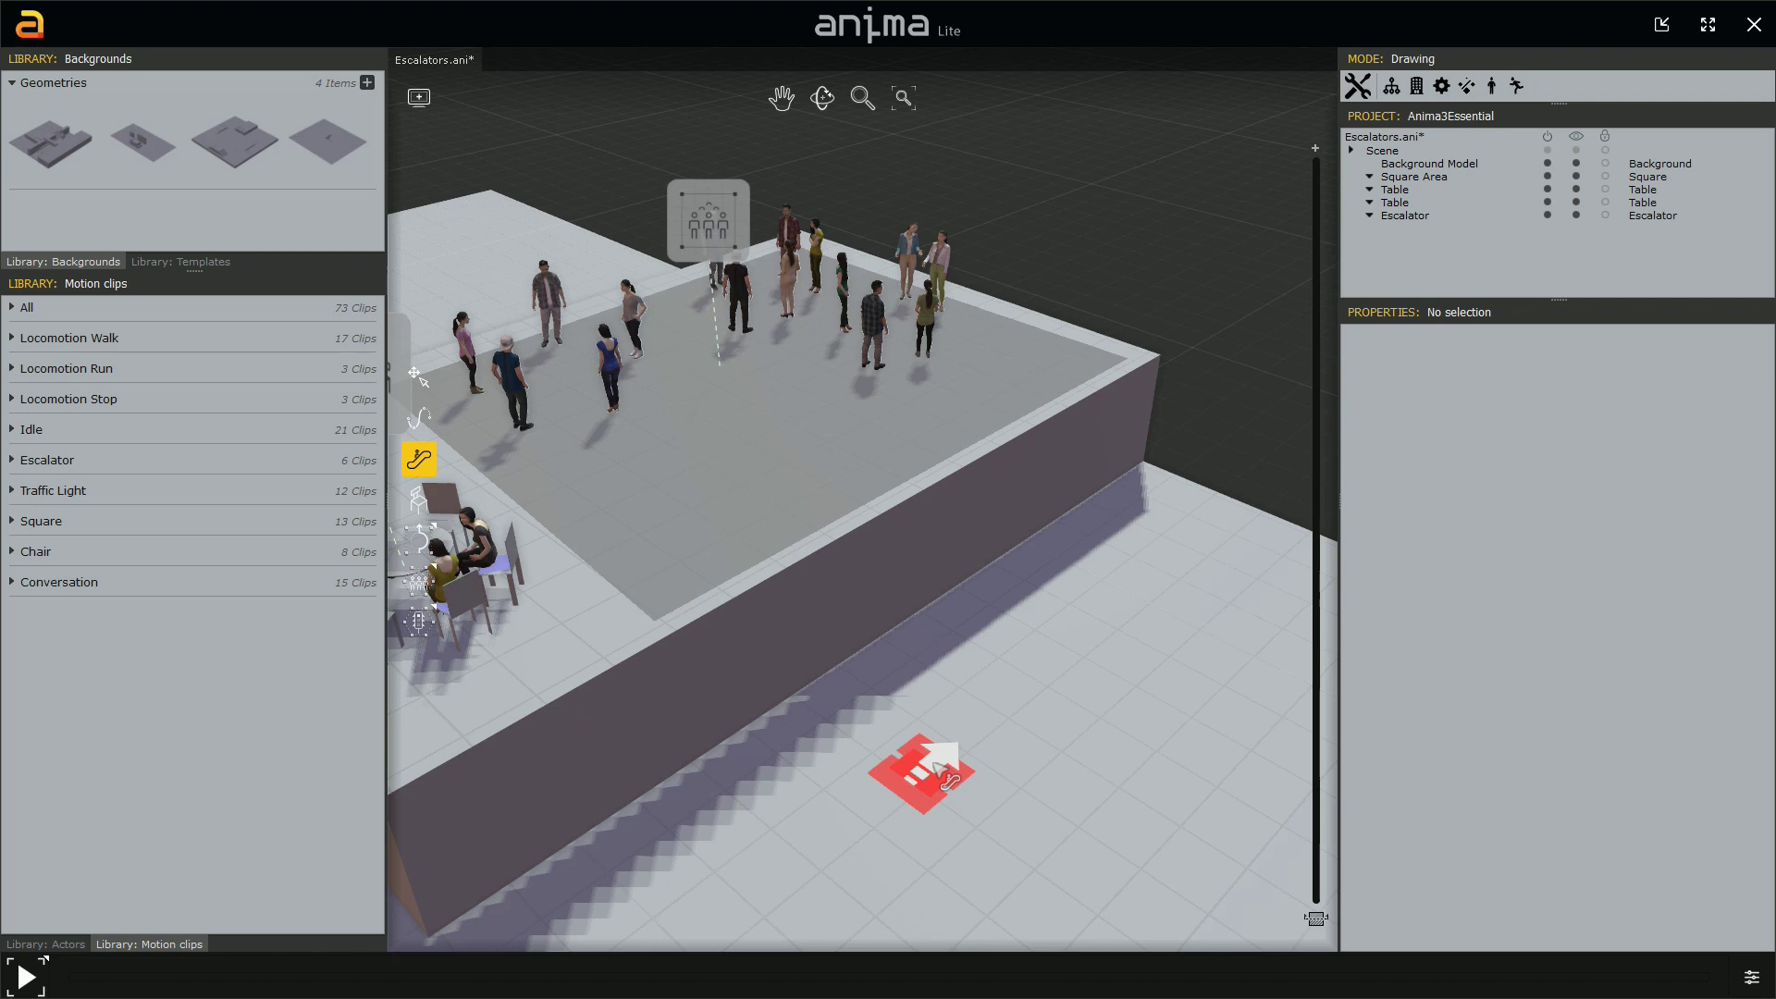
- Draw the escalator from a ground-floor start point up onto the upper platform edge, then select it
{"action": "left_click", "coordinate": [939, 771]}
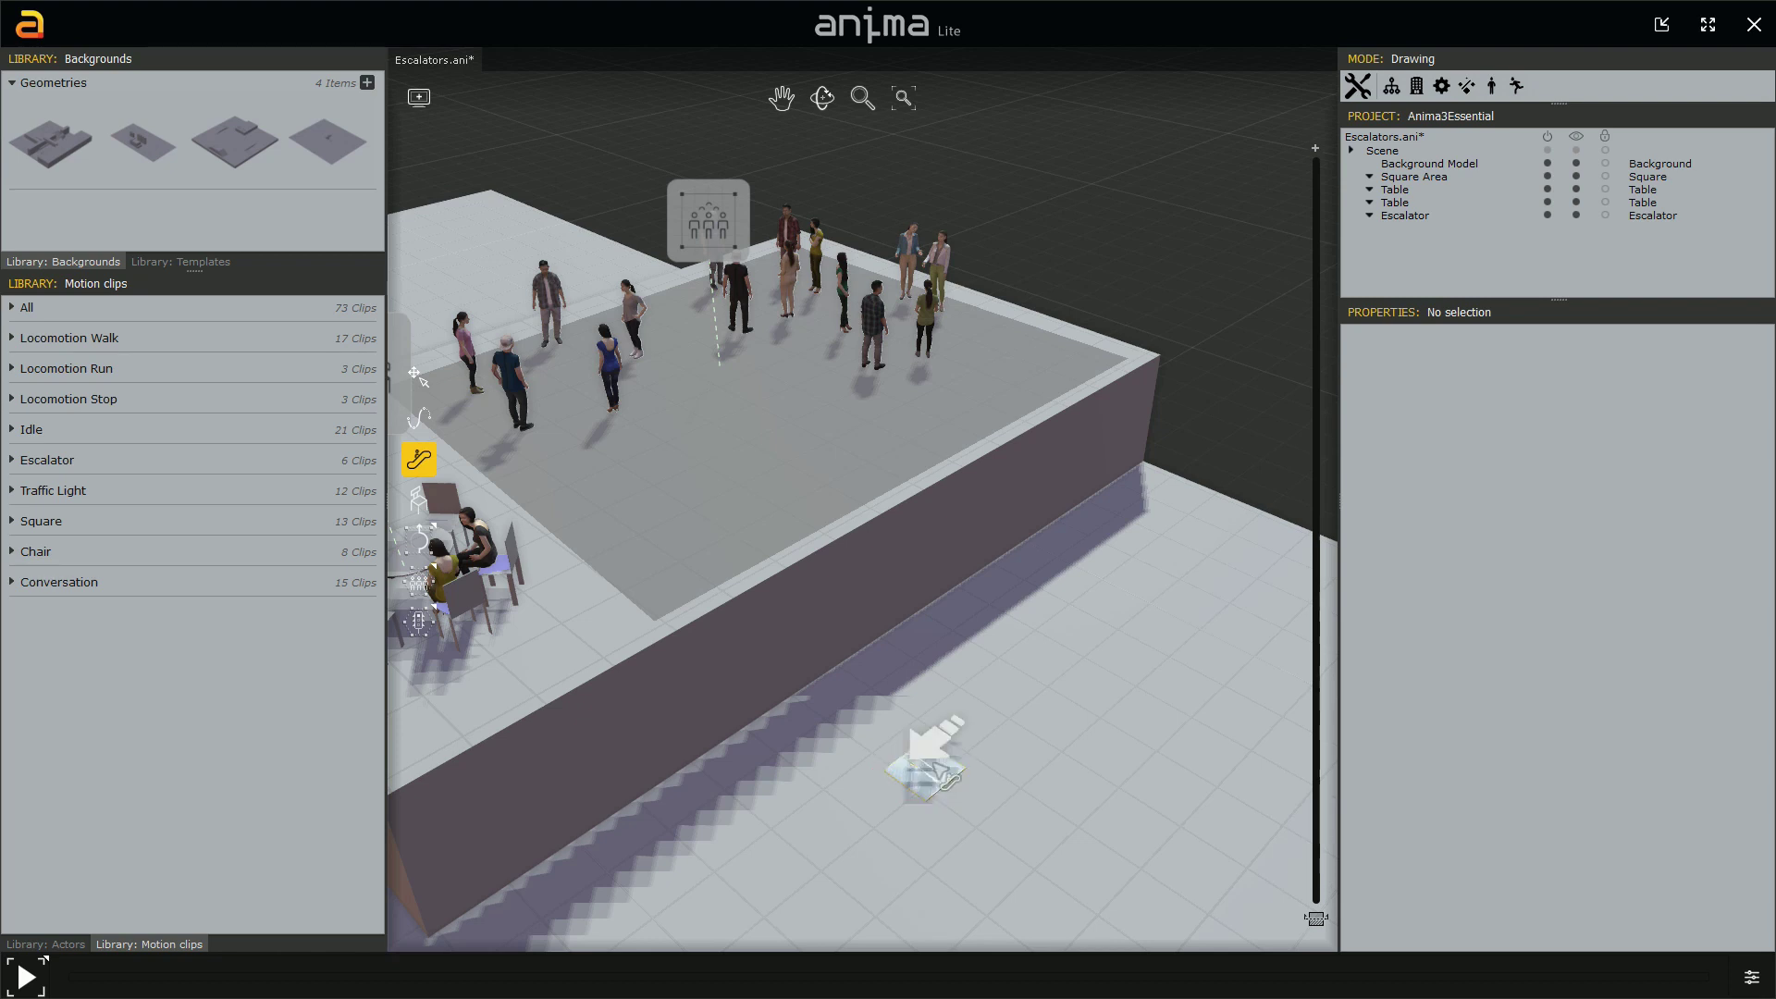
{"action": "mouse_move", "coordinate": [949, 777]}
{"action": "left_mouse_down"}
{"action": "mouse_move", "coordinate": [952, 734]}
{"action": "mouse_move", "coordinate": [1079, 614]}
{"action": "mouse_move", "coordinate": [1150, 595]}
{"action": "mouse_move", "coordinate": [1235, 648]}
{"action": "mouse_move", "coordinate": [1221, 865]}
{"action": "mouse_move", "coordinate": [689, 935]}
{"action": "mouse_move", "coordinate": [1110, 888]}
{"action": "mouse_move", "coordinate": [1150, 595]}
{"action": "mouse_move", "coordinate": [1161, 608]}
{"action": "left_mouse_up"}
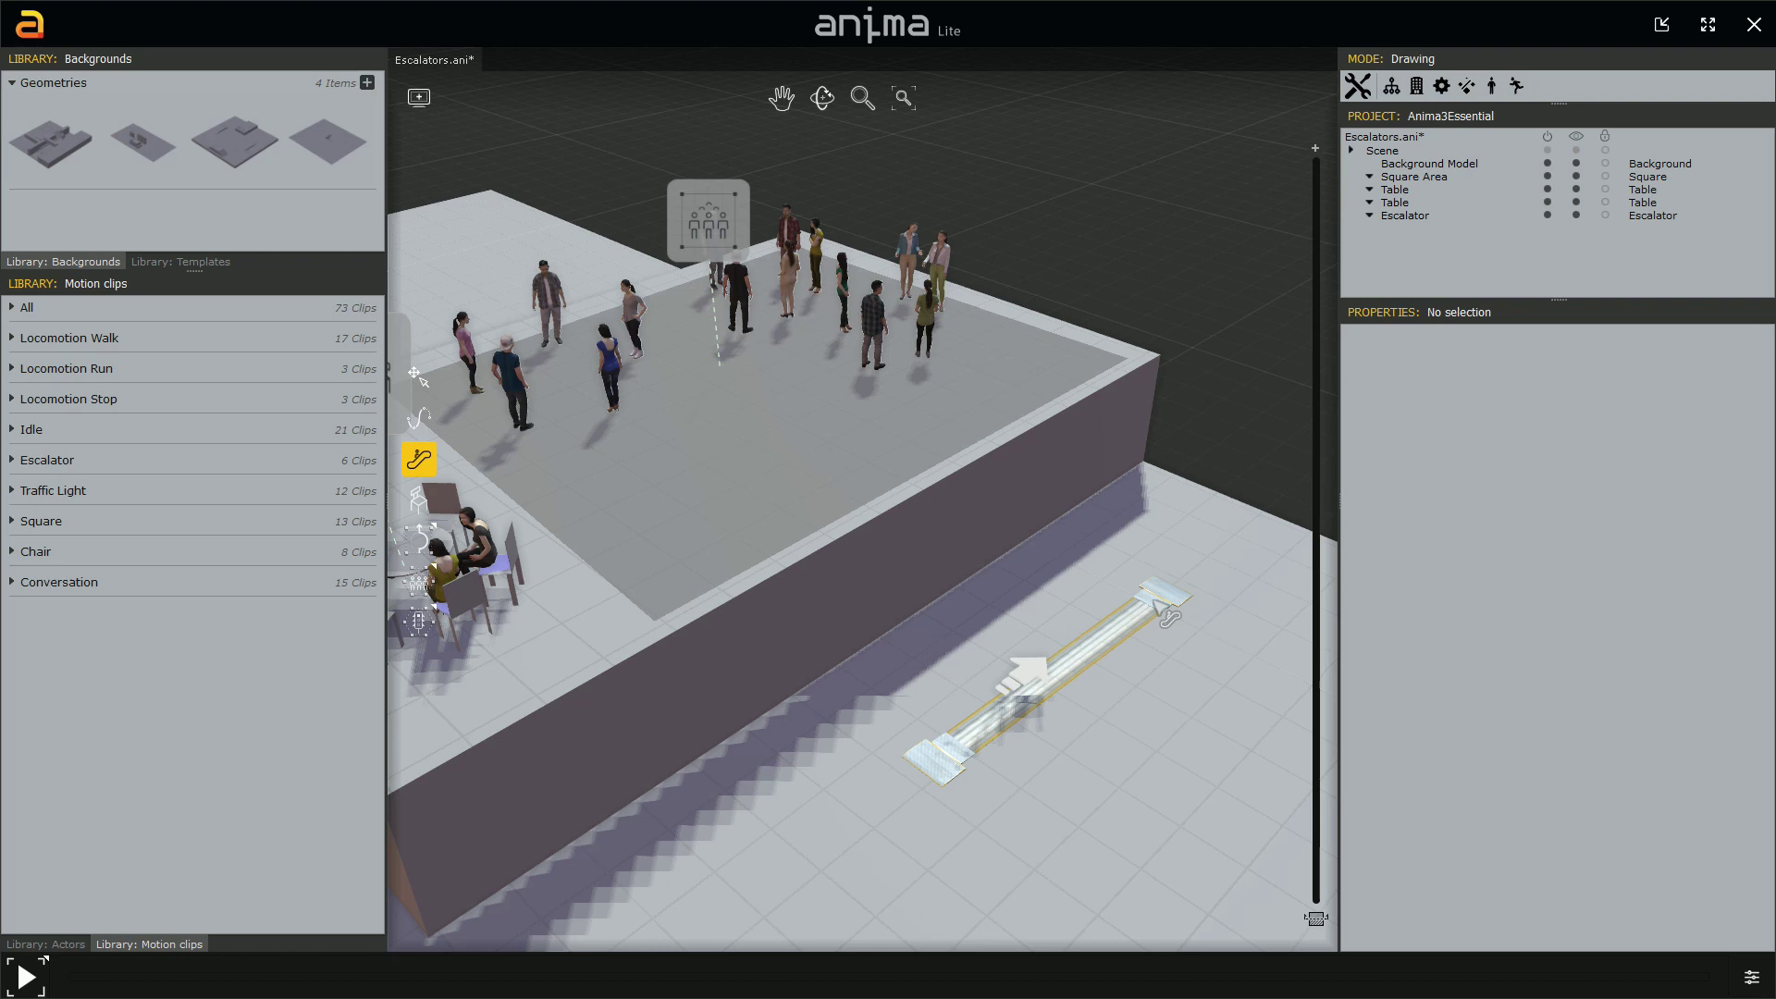
{"action": "left_click_drag", "start_coordinate": [1167, 616], "coordinate": [1173, 612]}
{"action": "left_click_drag", "start_coordinate": [1173, 613], "coordinate": [1188, 572]}
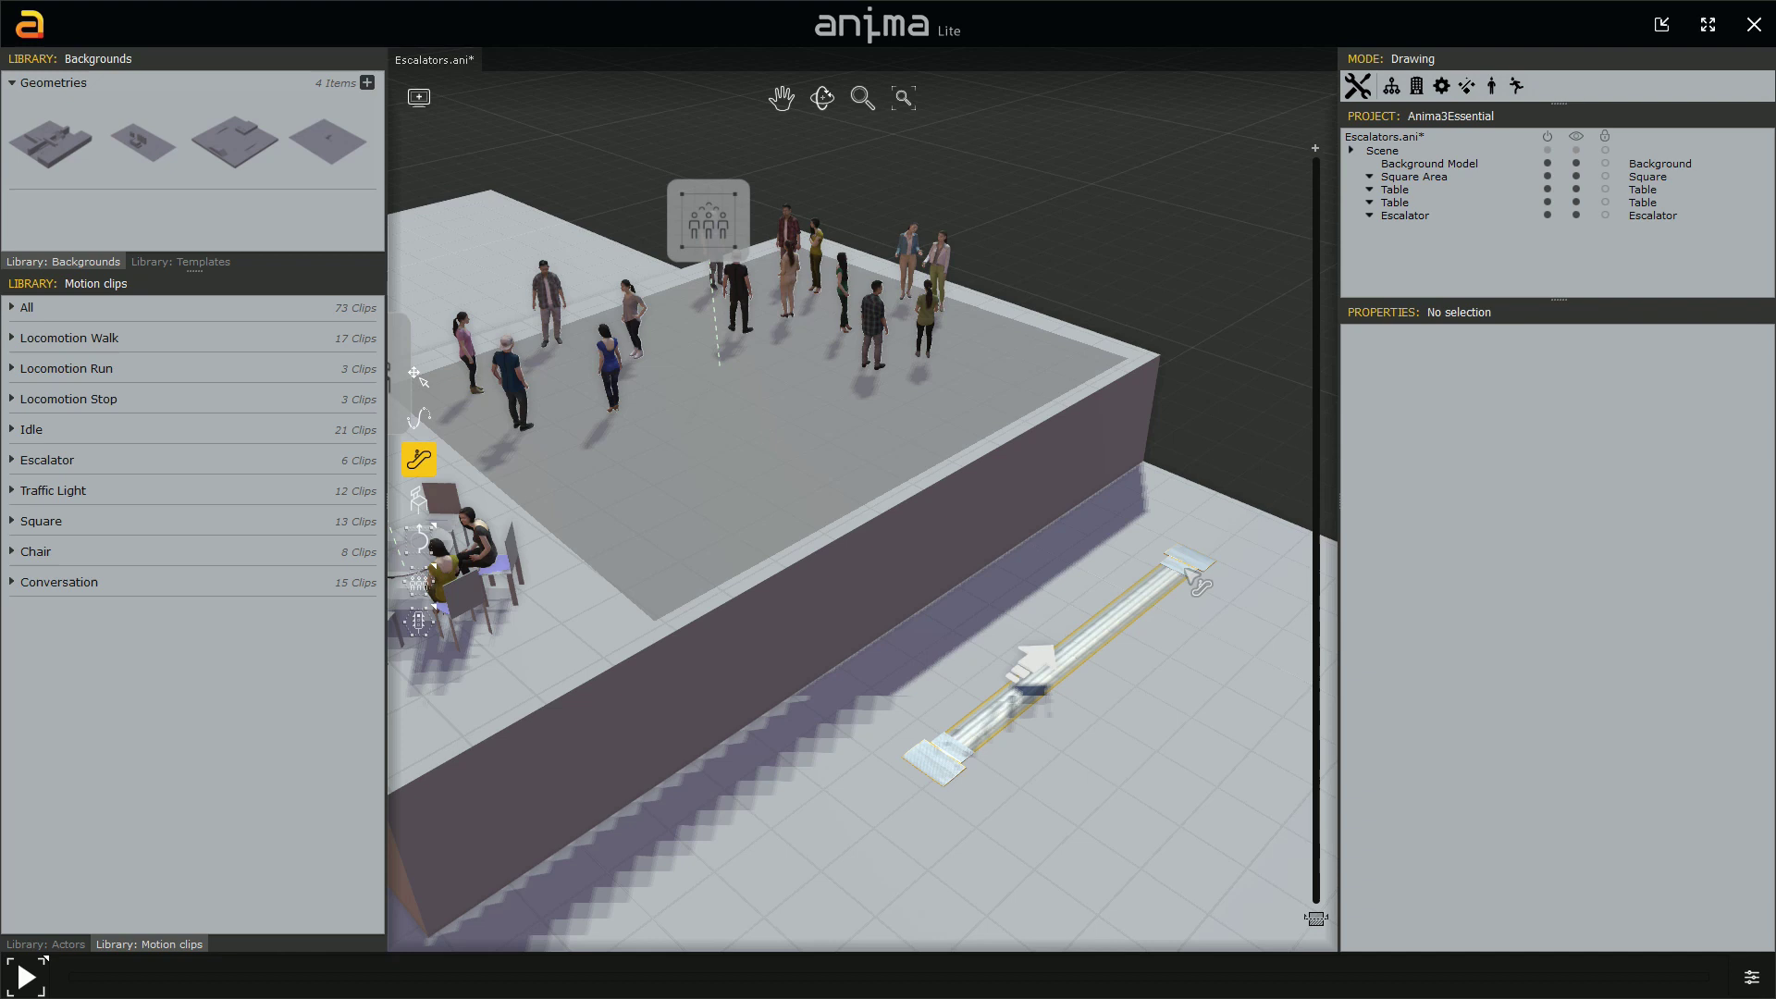
{"action": "left_click_drag", "start_coordinate": [1185, 572], "coordinate": [792, 665]}
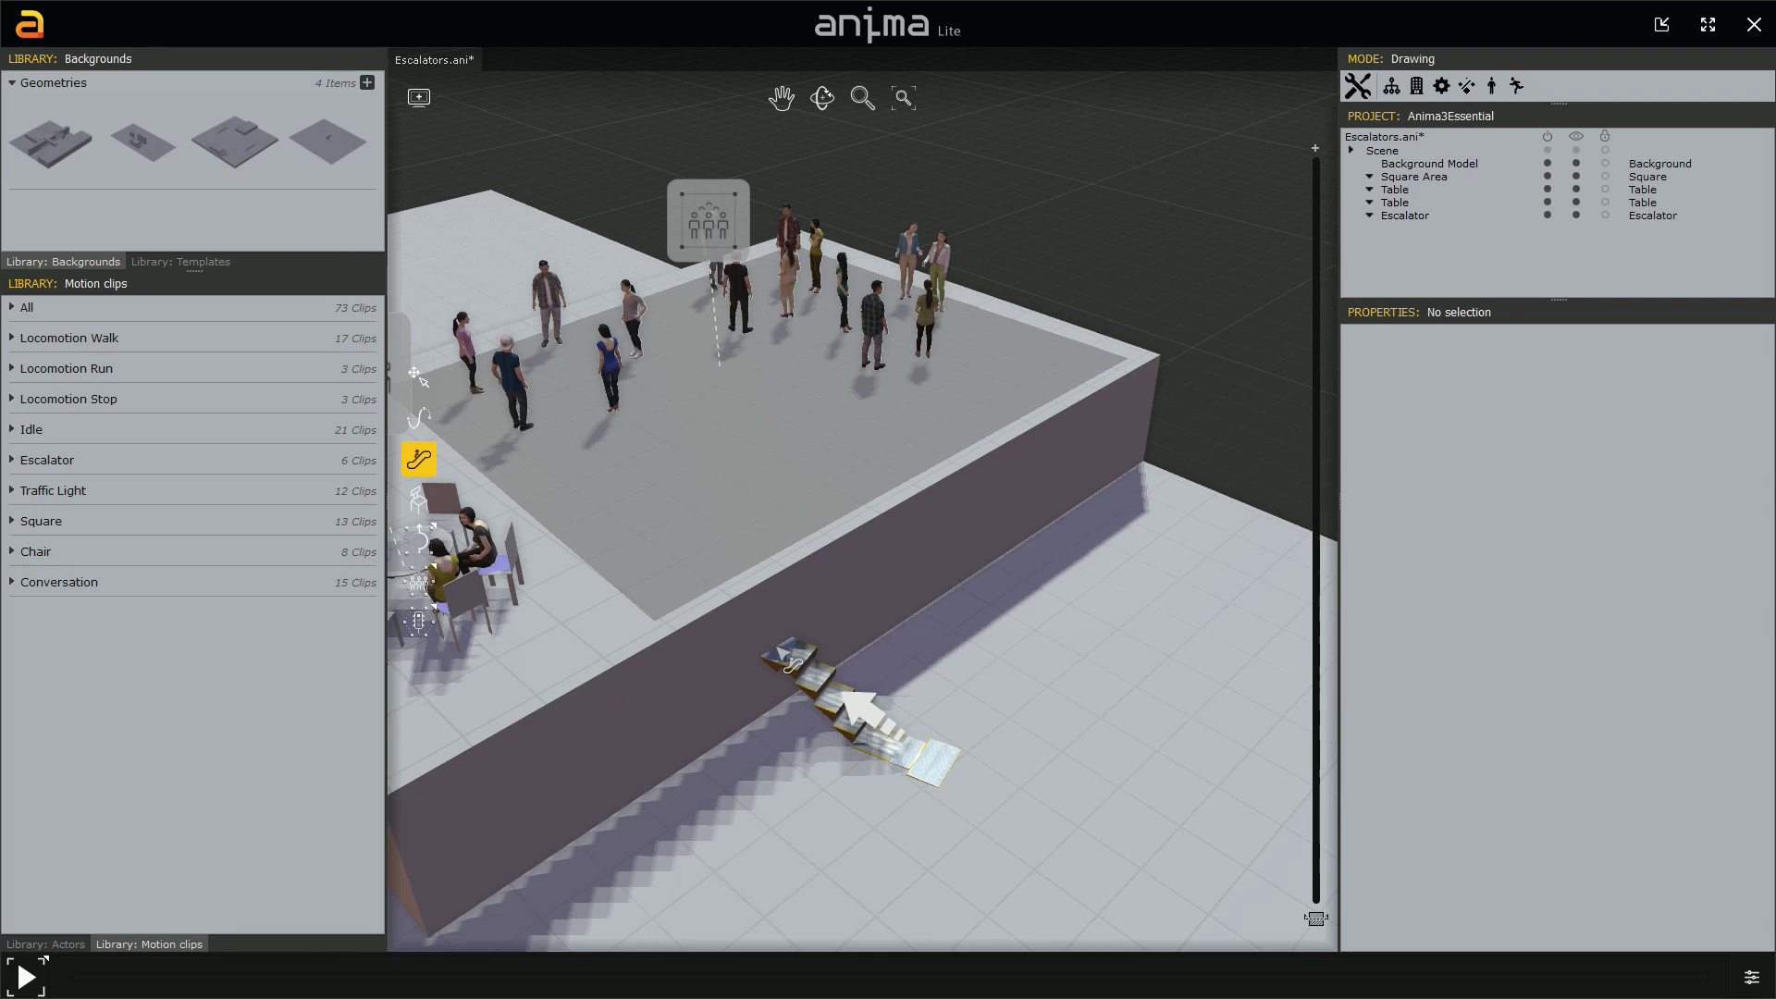
{"action": "left_click_drag", "start_coordinate": [793, 664], "coordinate": [821, 569]}
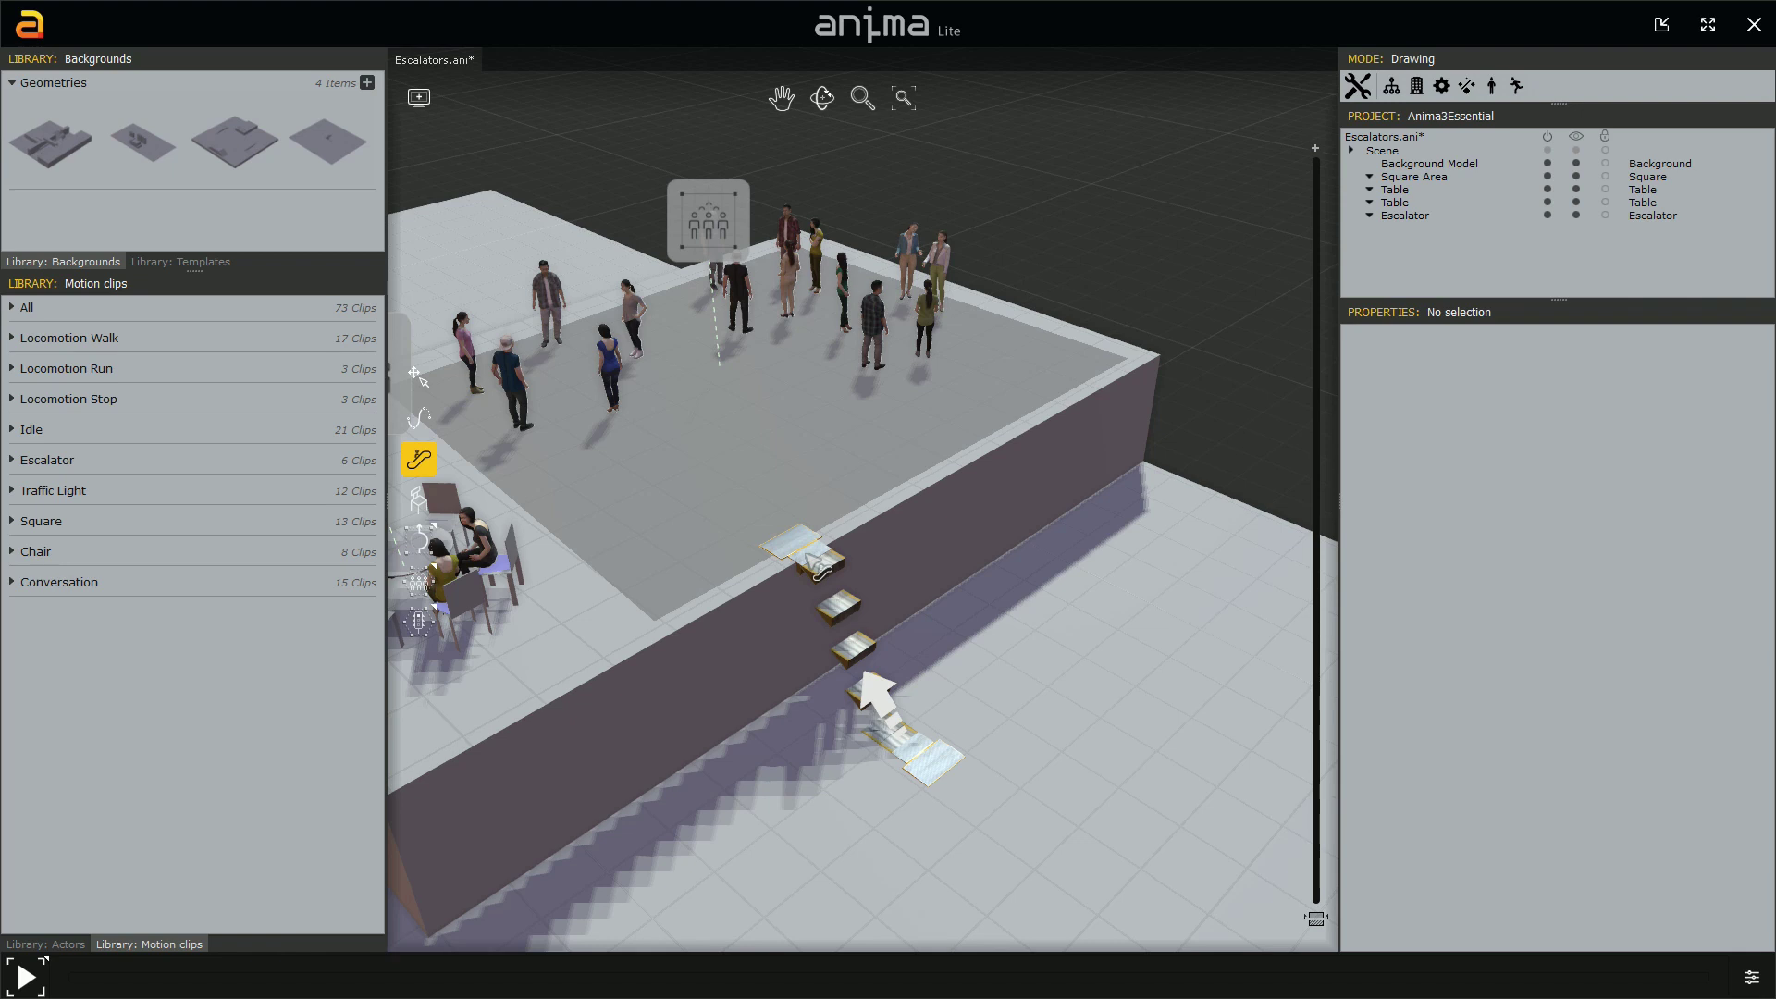
{"action": "left_click", "coordinate": [821, 569]}
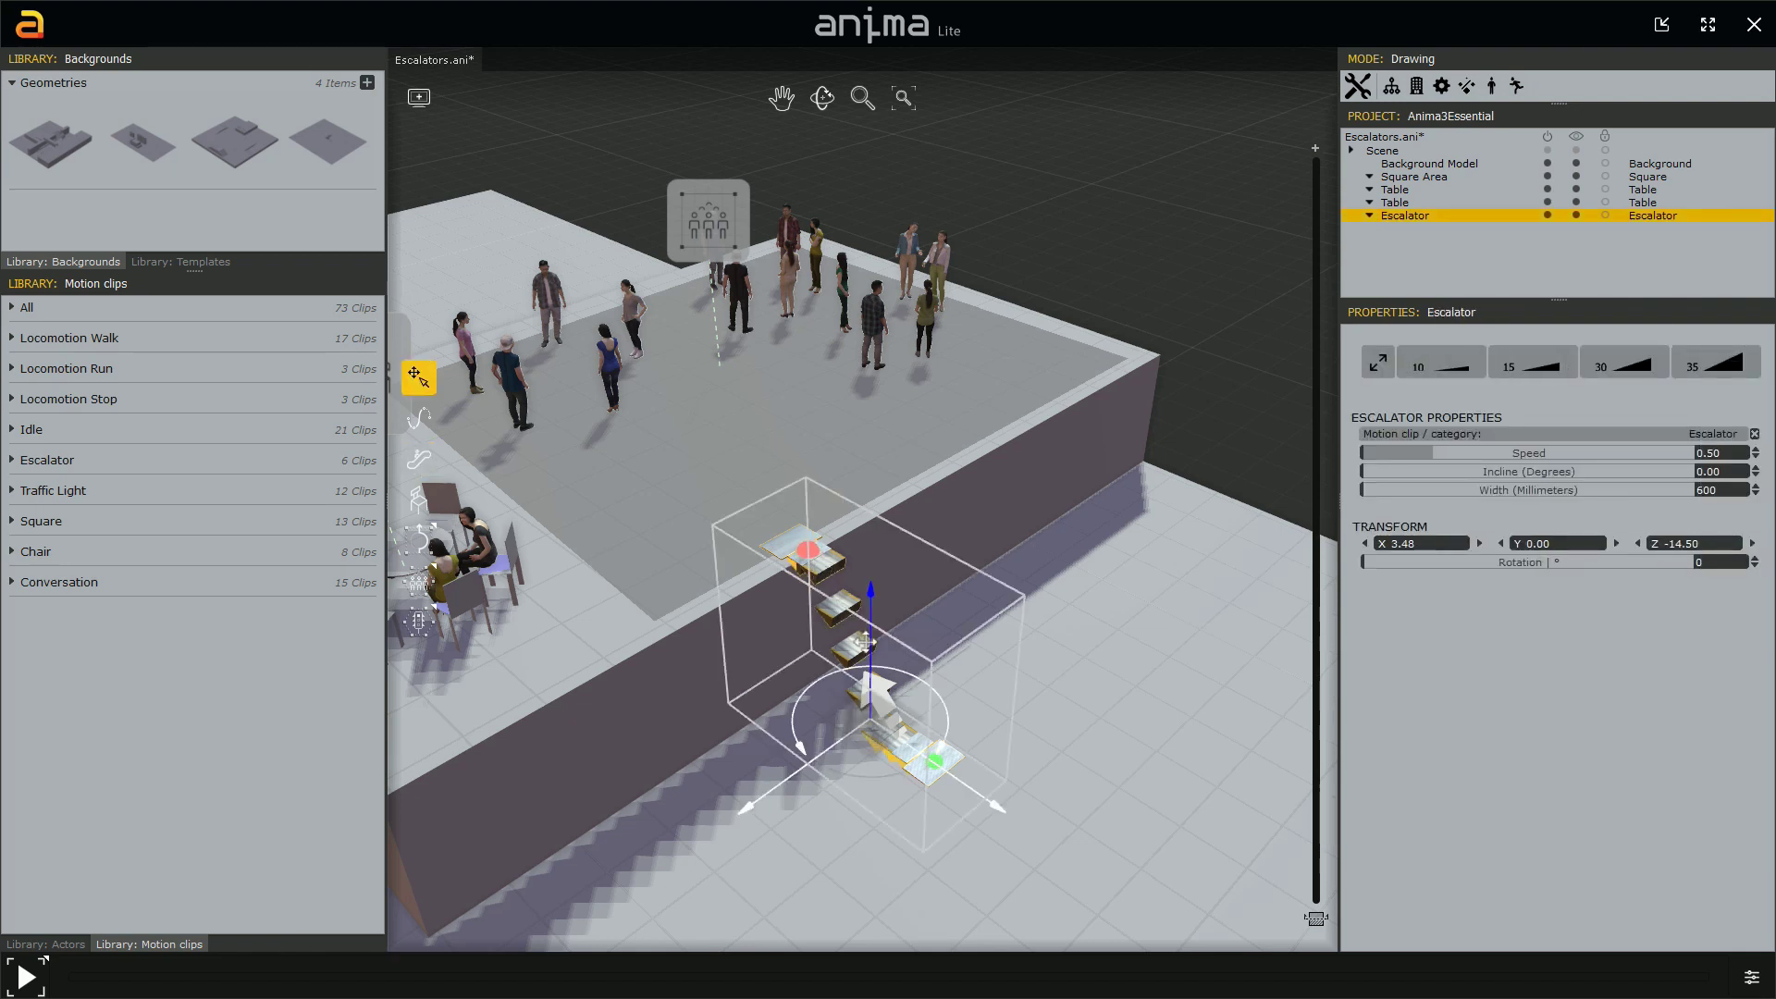
{"action": "scroll", "coordinate": [885, 669], "scroll_direction": "up", "scroll_amount": 1}
{"action": "middle_click_drag", "start_coordinate": [893, 679], "coordinate": [944, 646]}
{"action": "scroll", "coordinate": [925, 603], "scroll_direction": "up", "scroll_amount": 3}
{"action": "scroll", "coordinate": [923, 588], "scroll_direction": "down", "scroll_amount": 2}
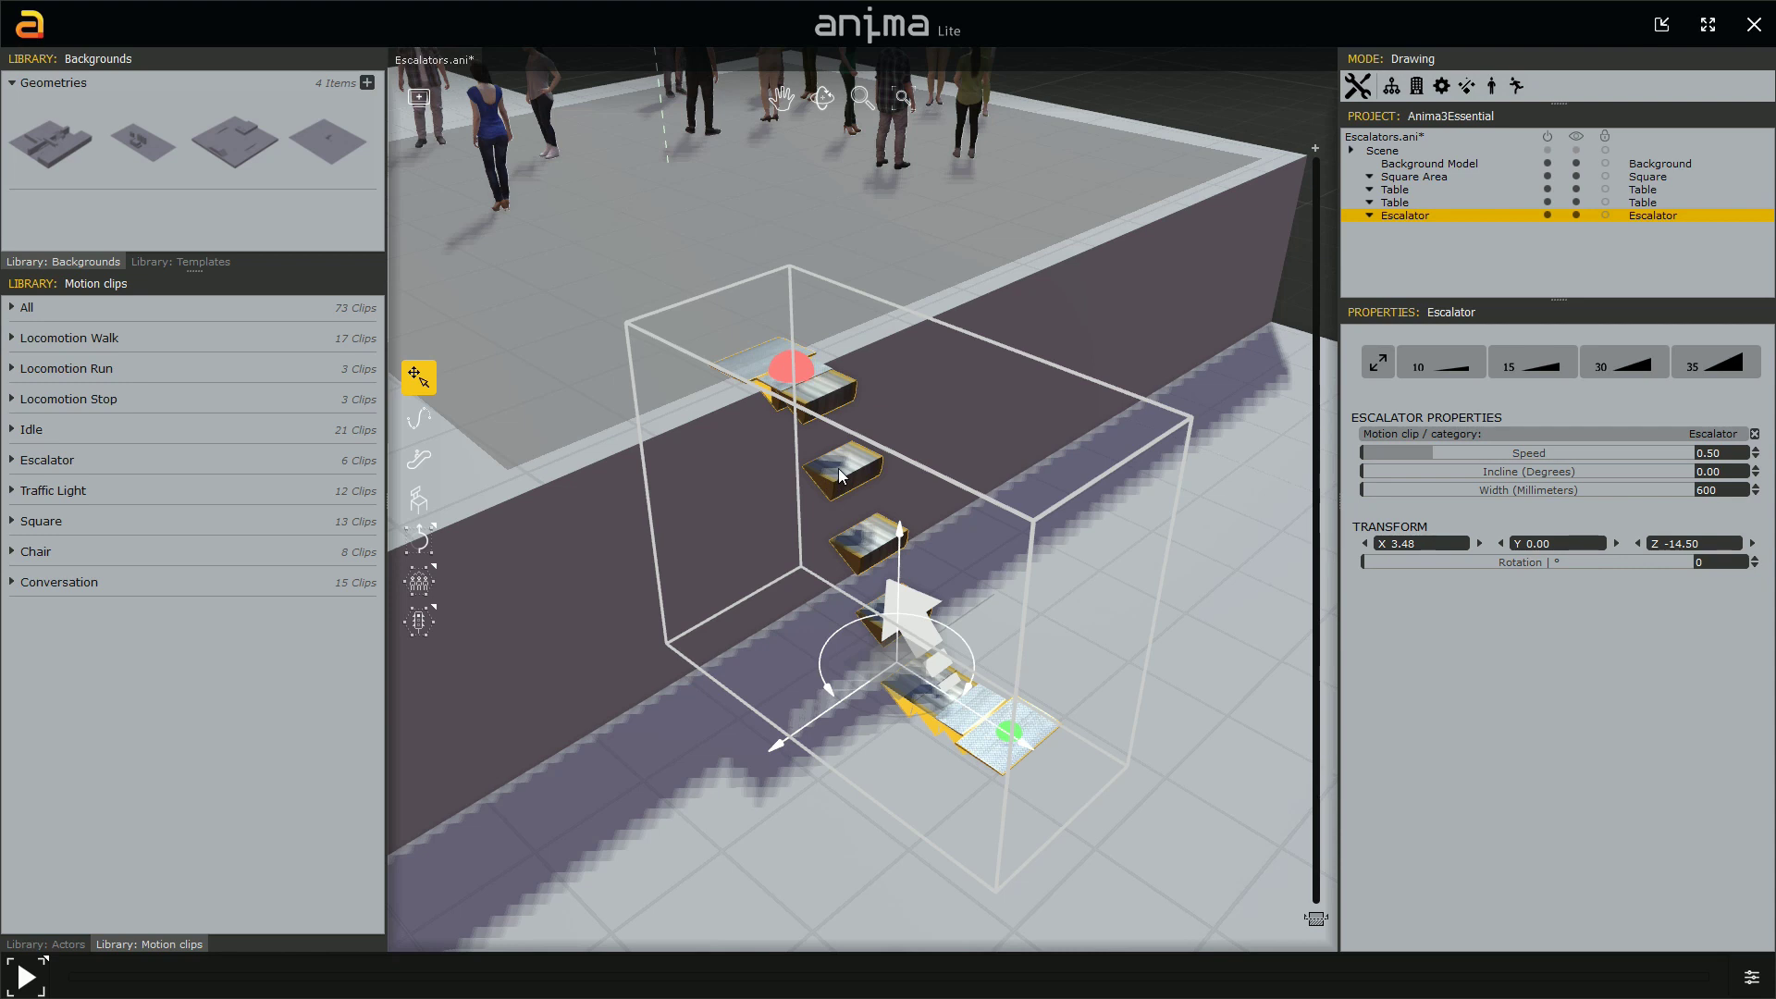
- Keep the exit point at the platform edge (X 2.17, Y 2.50, Z -14.50) and save the project
{"action": "left_click", "coordinate": [798, 370]}
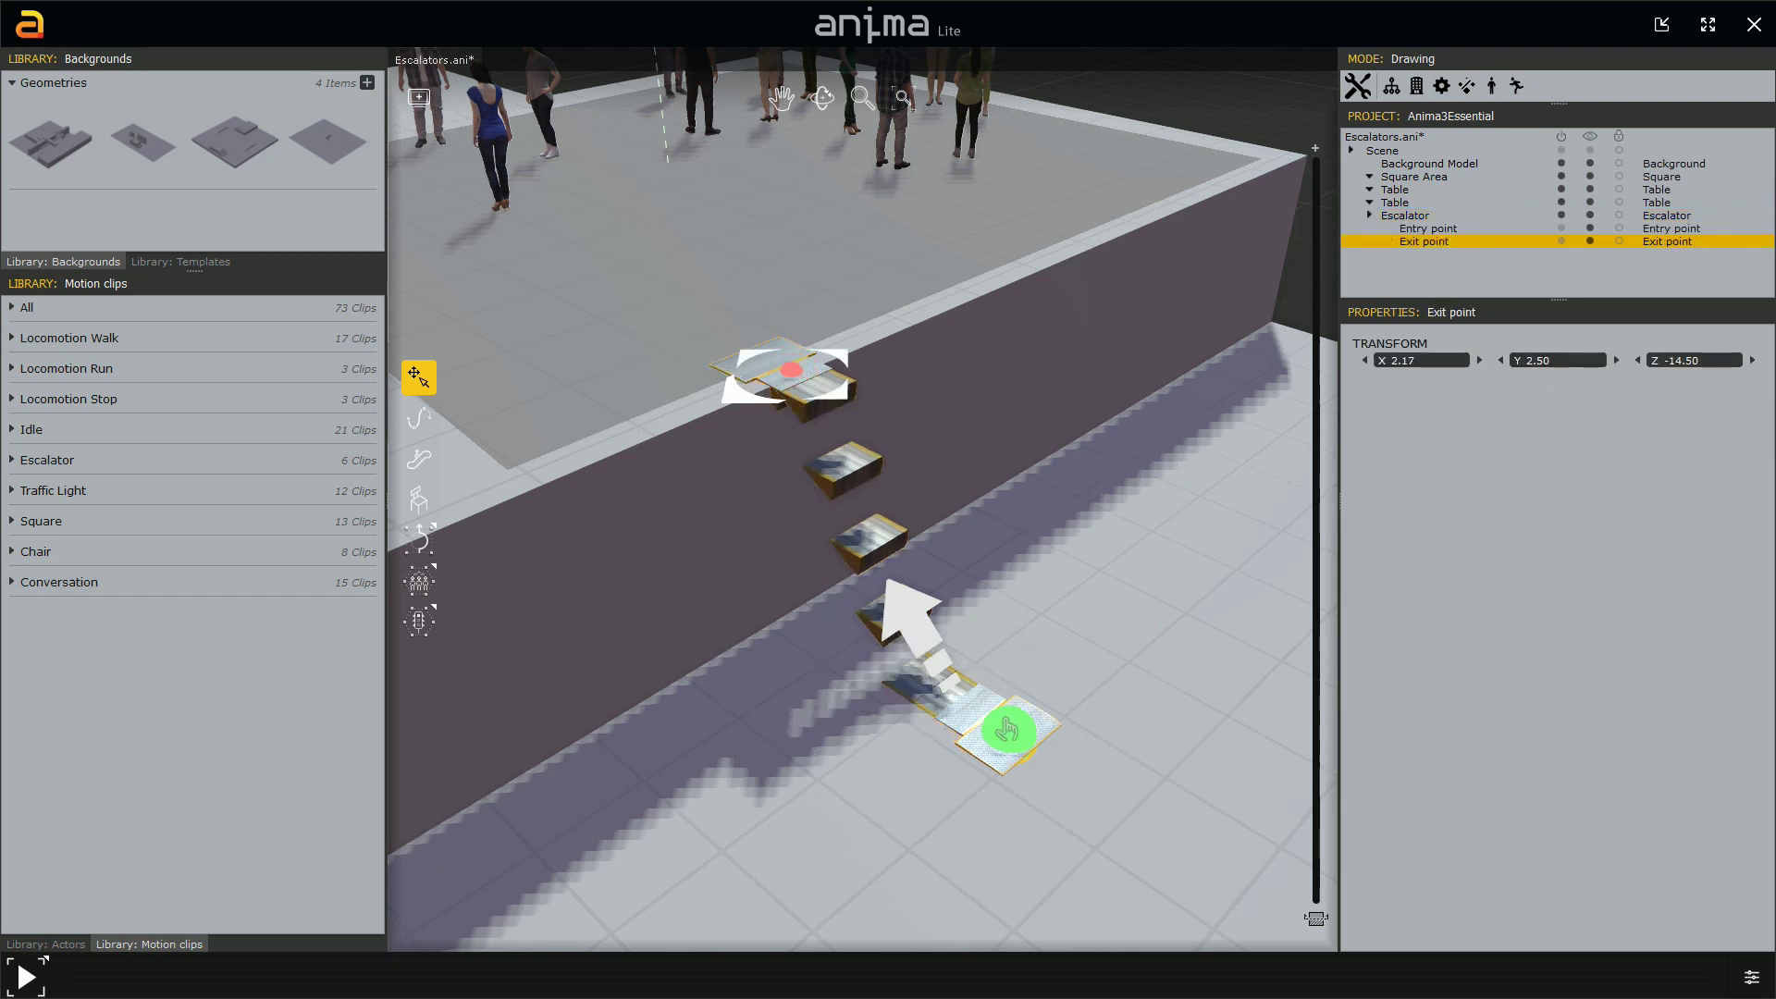
{"action": "left_click", "coordinate": [1003, 736]}
{"action": "left_click", "coordinate": [786, 375]}
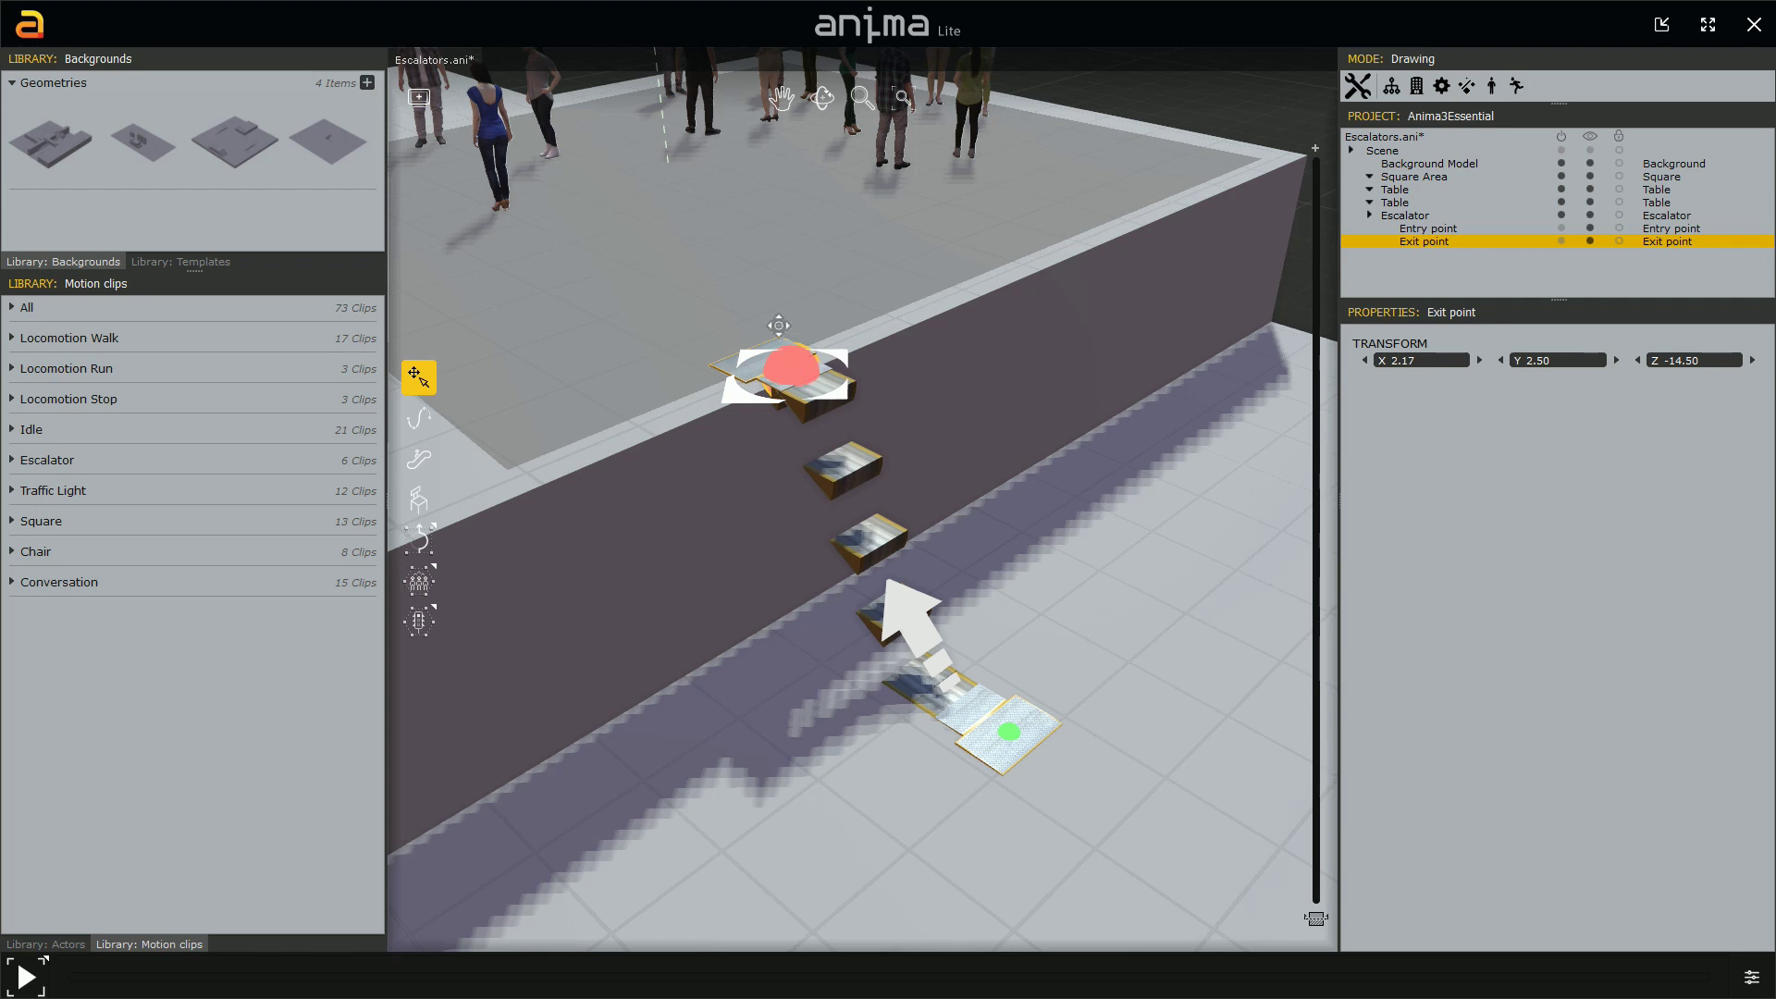
{"action": "left_click_drag", "start_coordinate": [794, 372], "coordinate": [758, 215]}
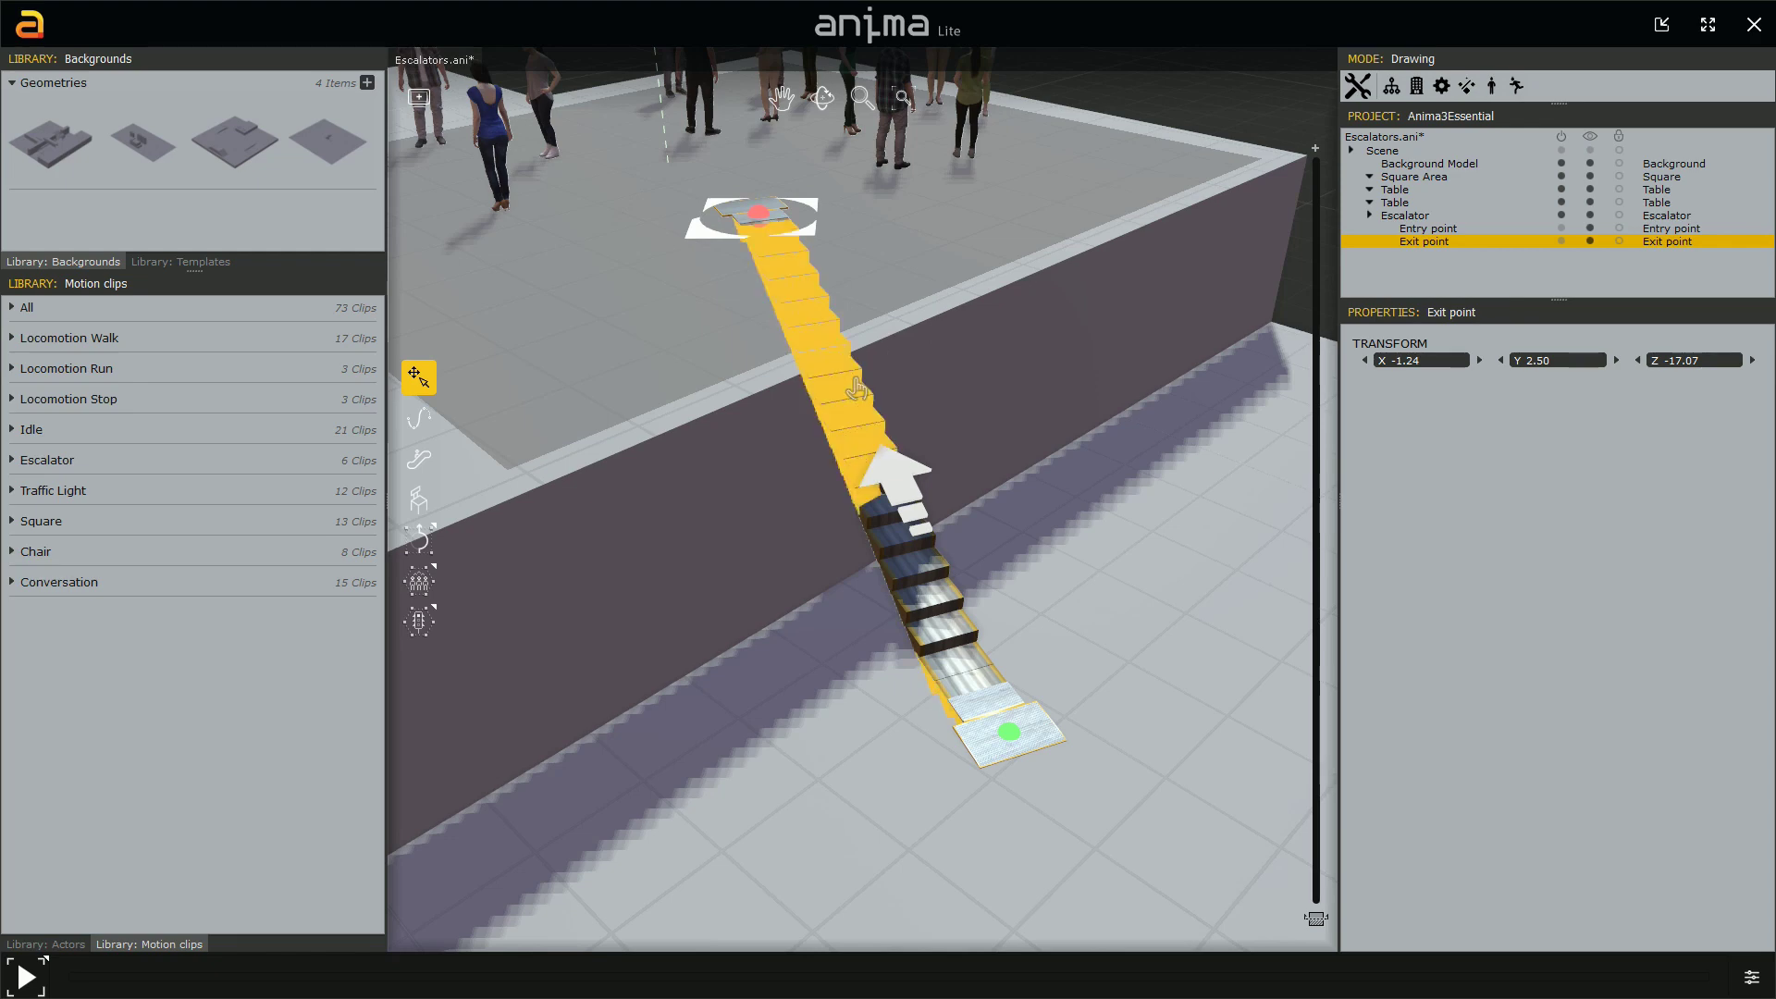
{"action": "left_click", "coordinate": [857, 390]}
{"action": "key", "text": "ctrl+s"}
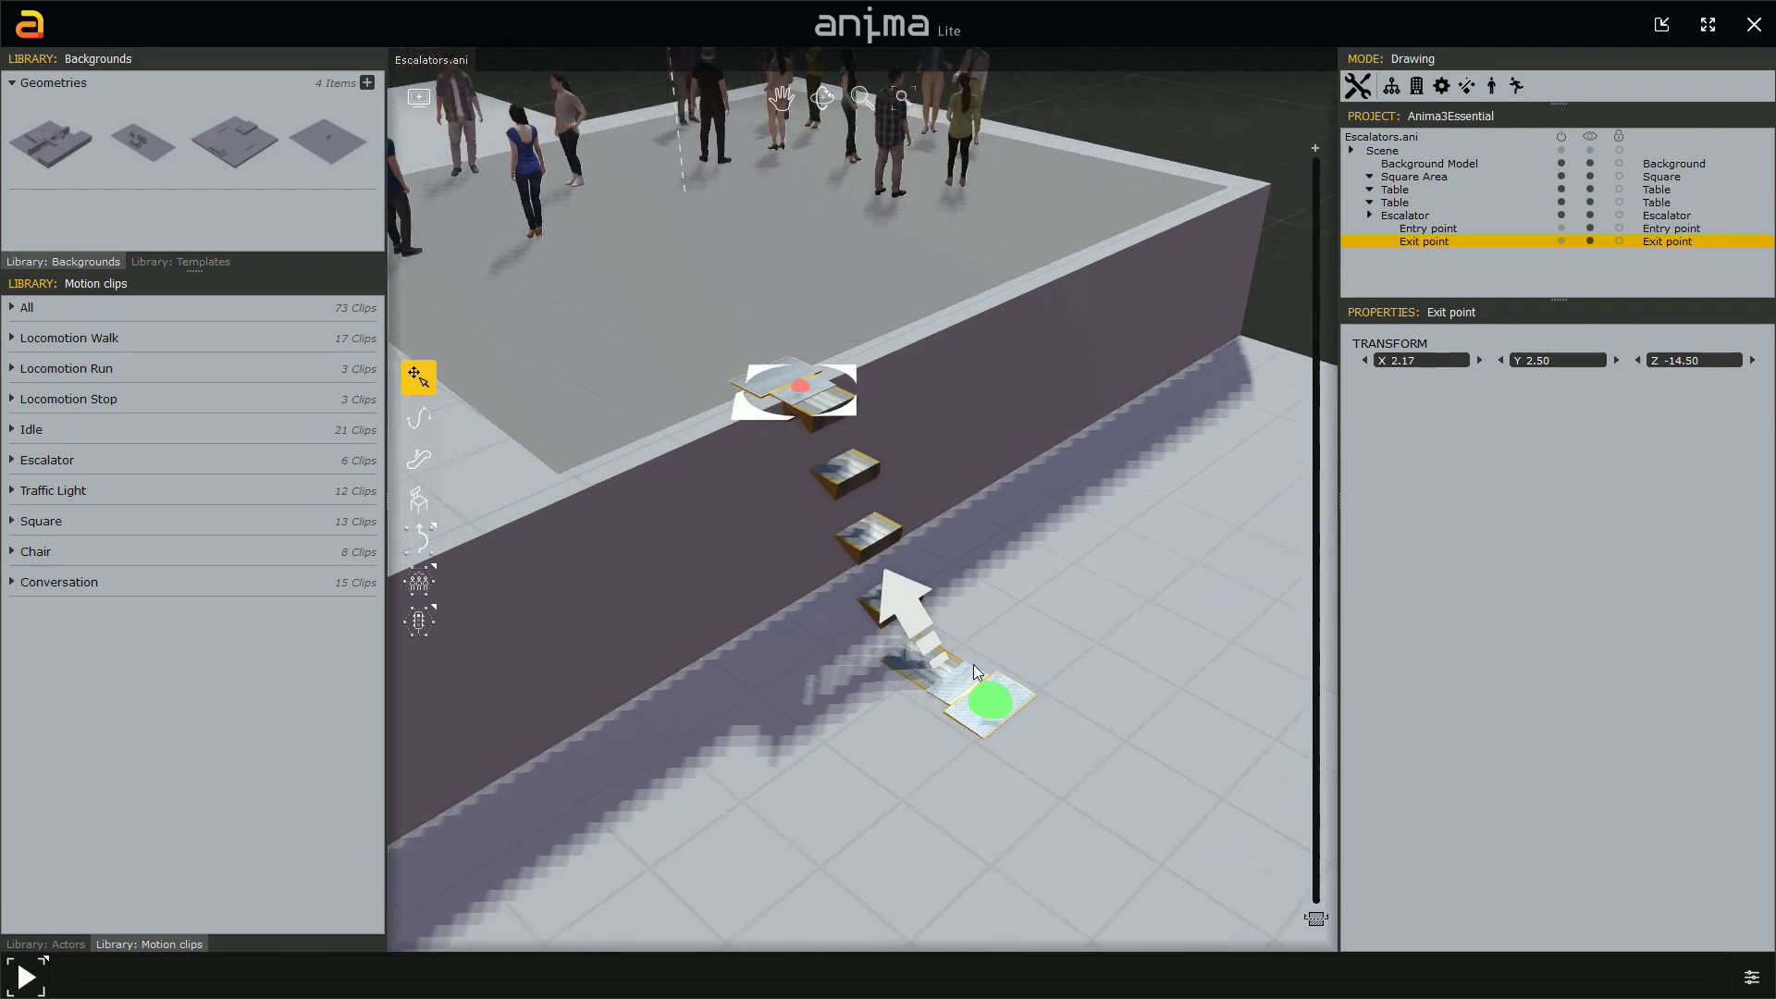
- Move the entry point out on the ground floor to X 6.48, then select the escalator
{"action": "left_click", "coordinate": [996, 707]}
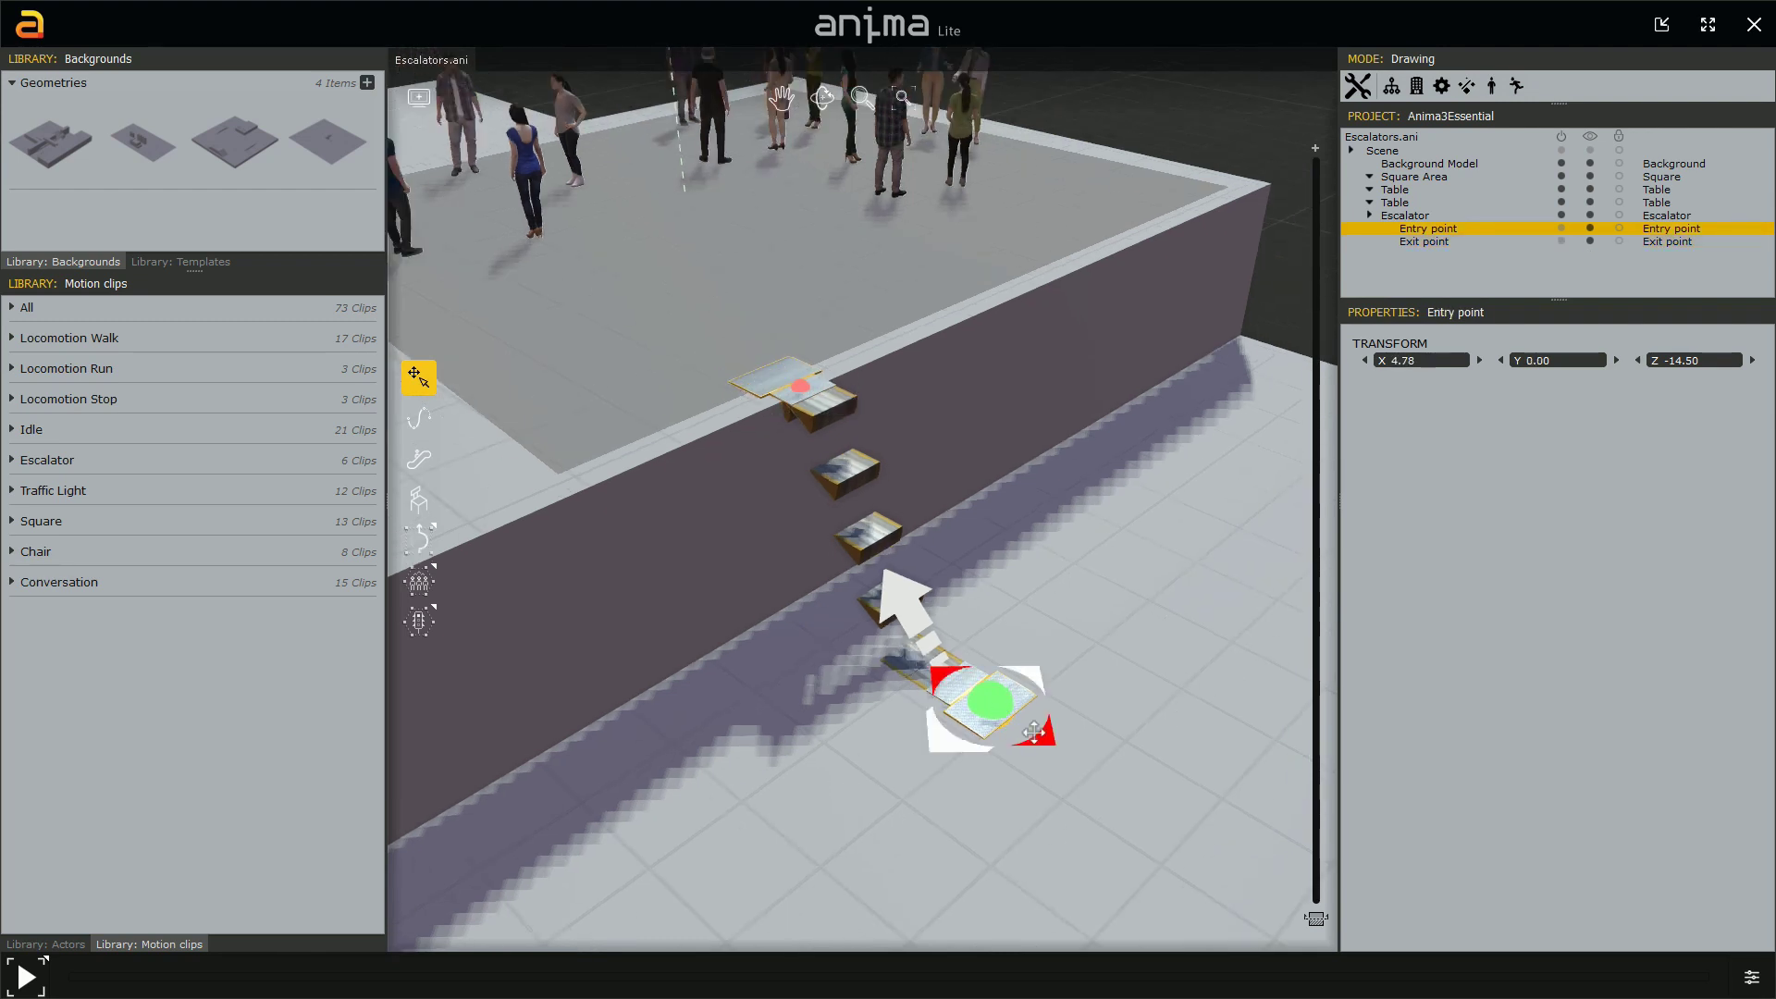
{"action": "left_click_drag", "start_coordinate": [1045, 754], "coordinate": [1159, 821]}
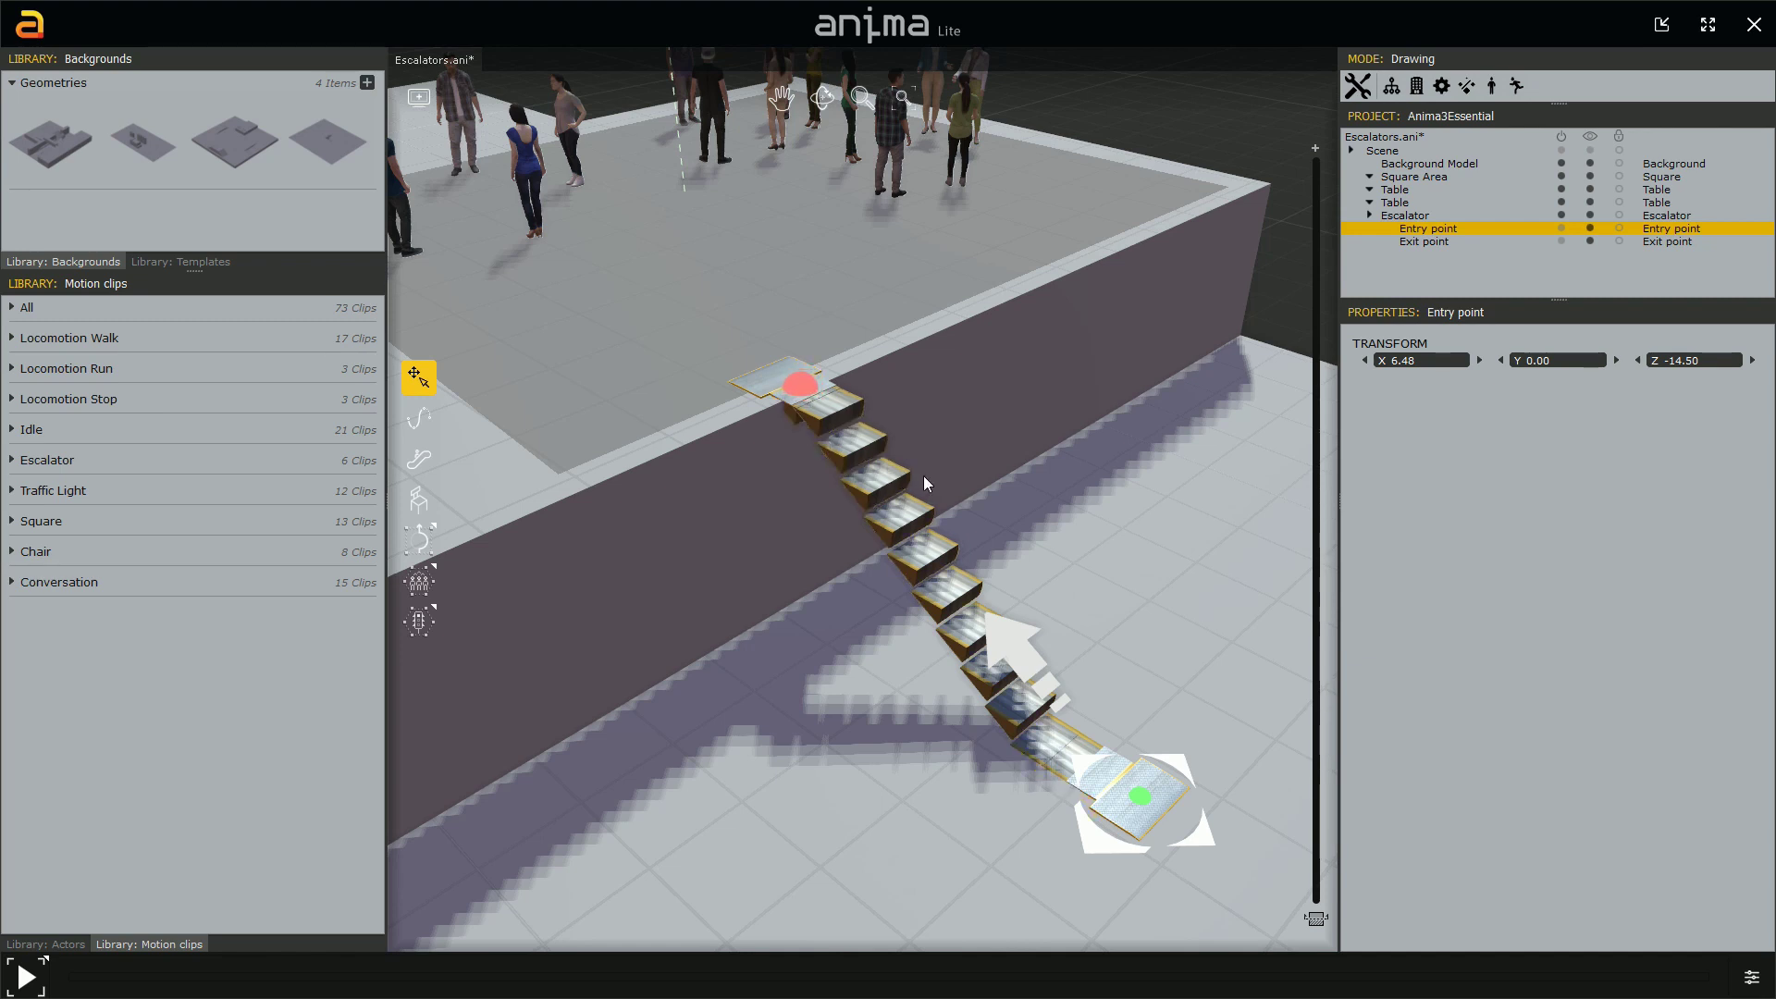
{"action": "scroll", "coordinate": [923, 476], "scroll_direction": "down", "scroll_amount": 3}
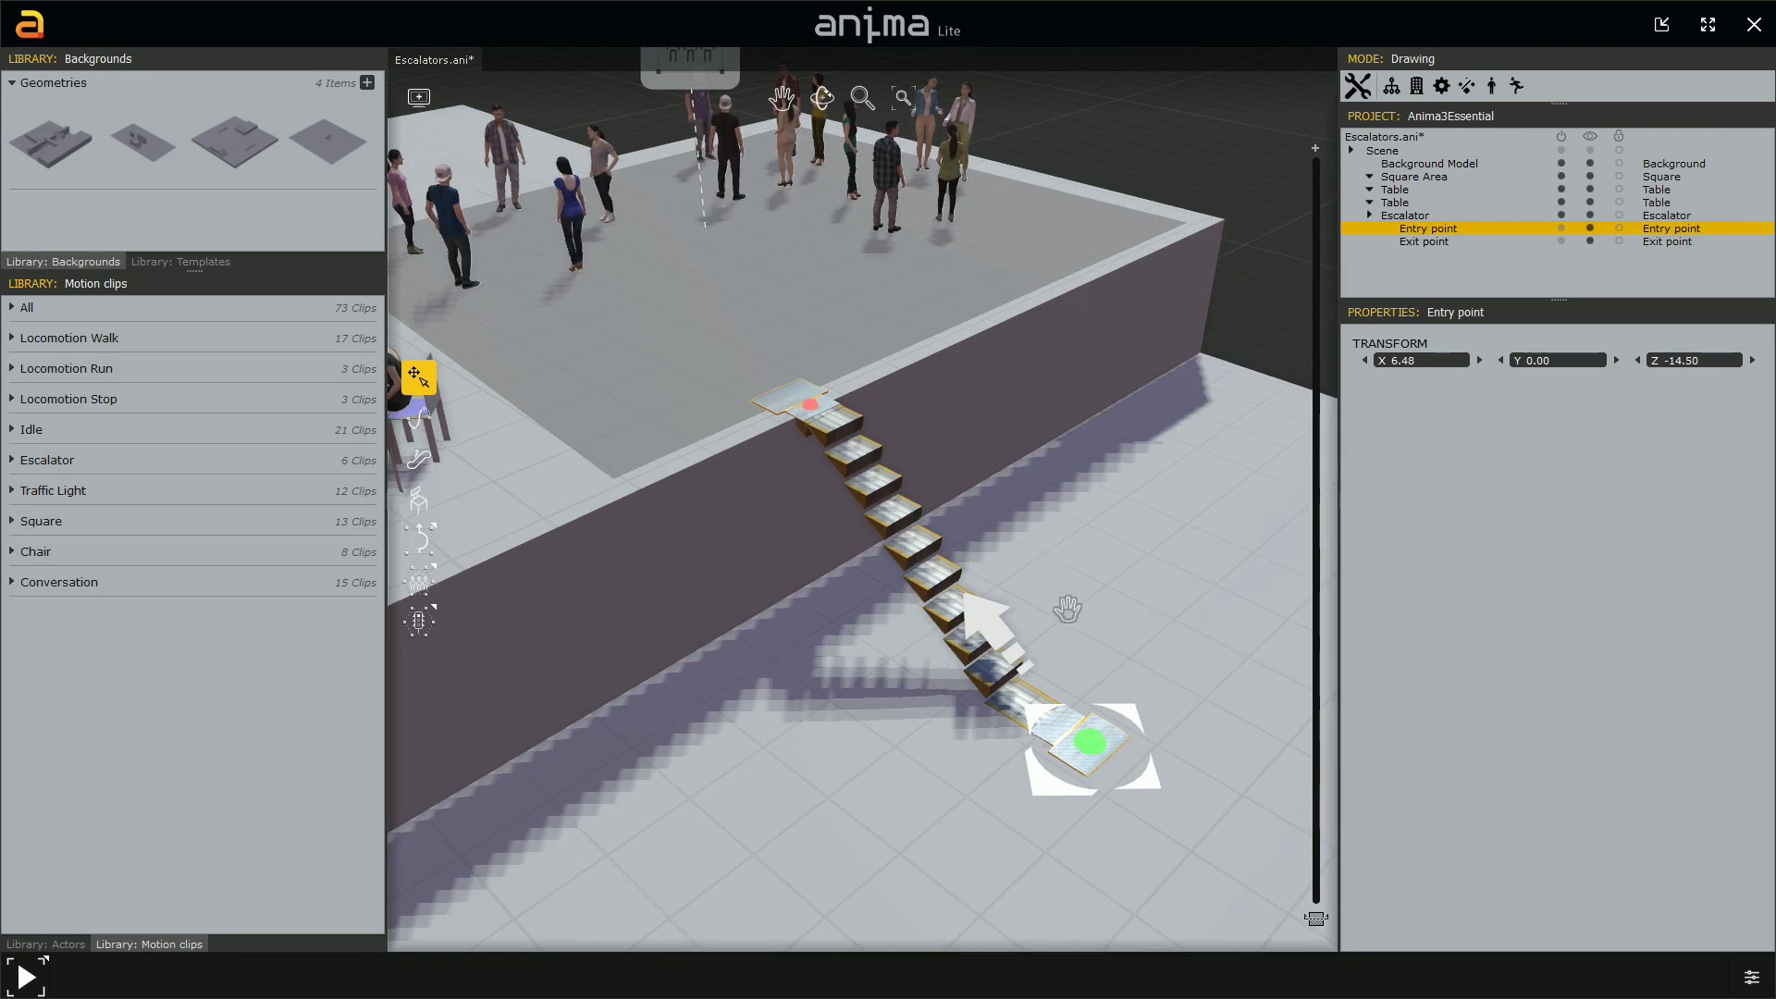
{"action": "middle_click_drag", "start_coordinate": [1062, 603], "coordinate": [1028, 597]}
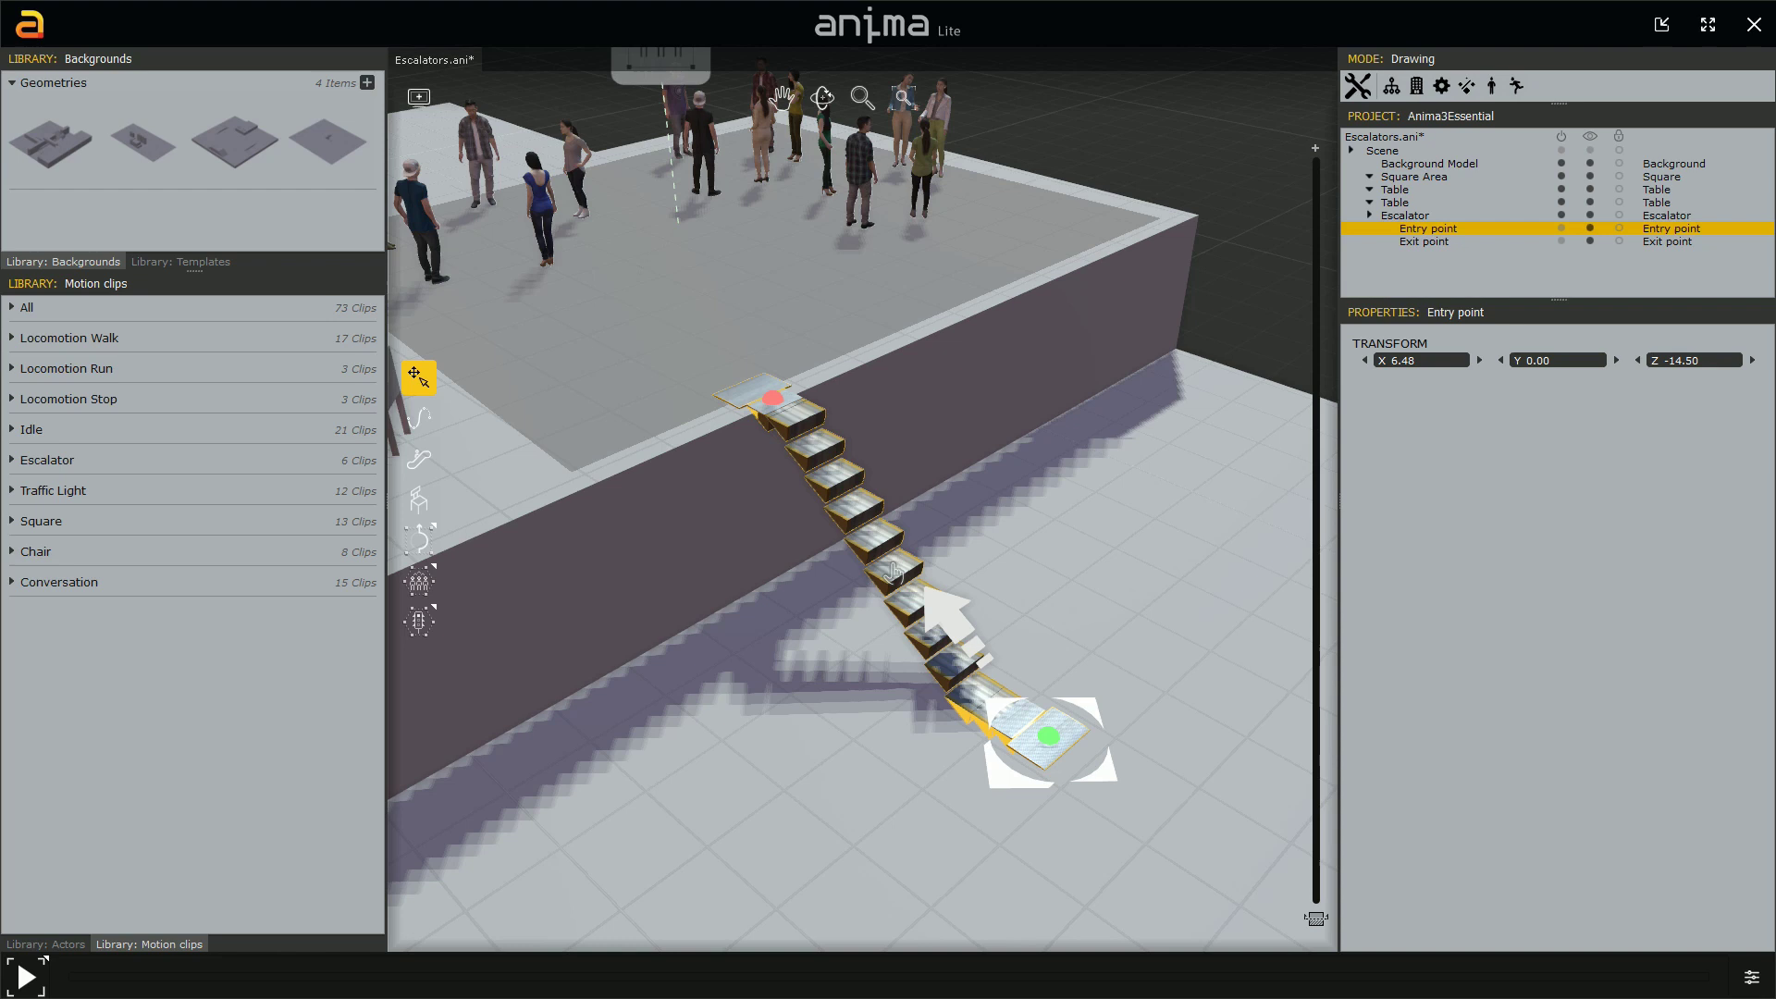
{"action": "left_click", "coordinate": [926, 588]}
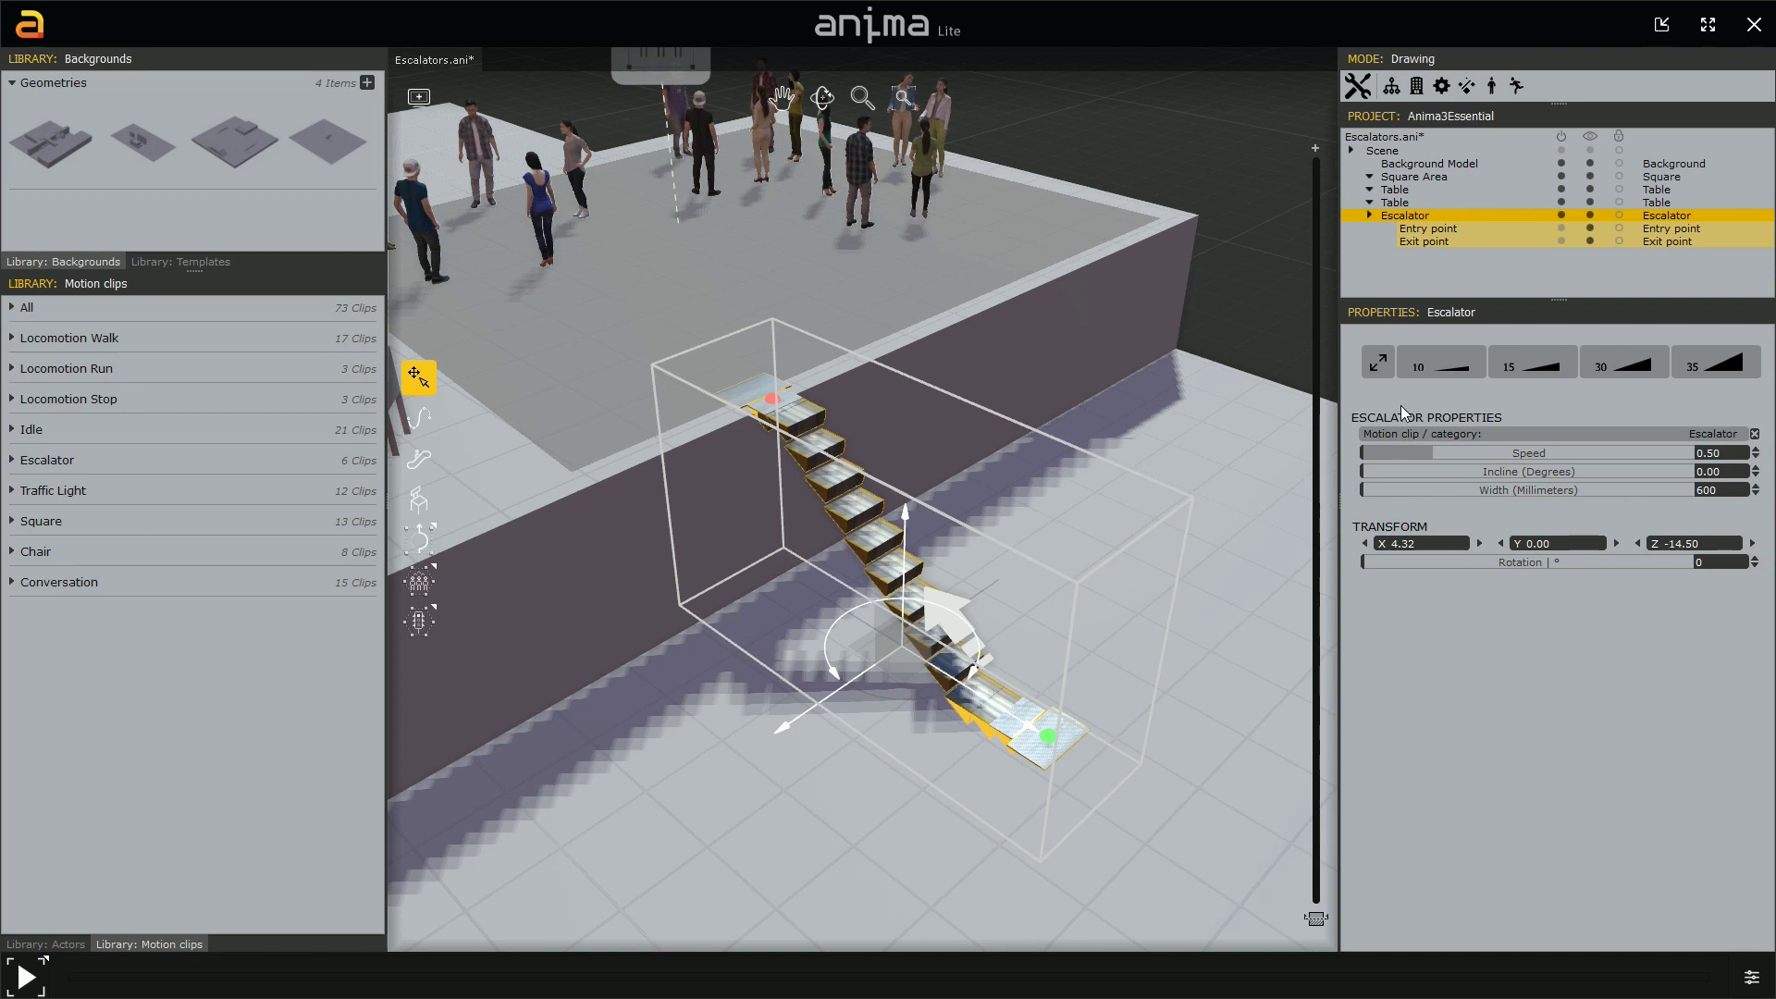
{"action": "left_click", "coordinate": [1378, 361]}
{"action": "mouse_move", "coordinate": [1487, 433]}
{"action": "right_click_drag", "start_coordinate": [919, 553], "coordinate": [940, 536]}
{"action": "key", "text": "space"}
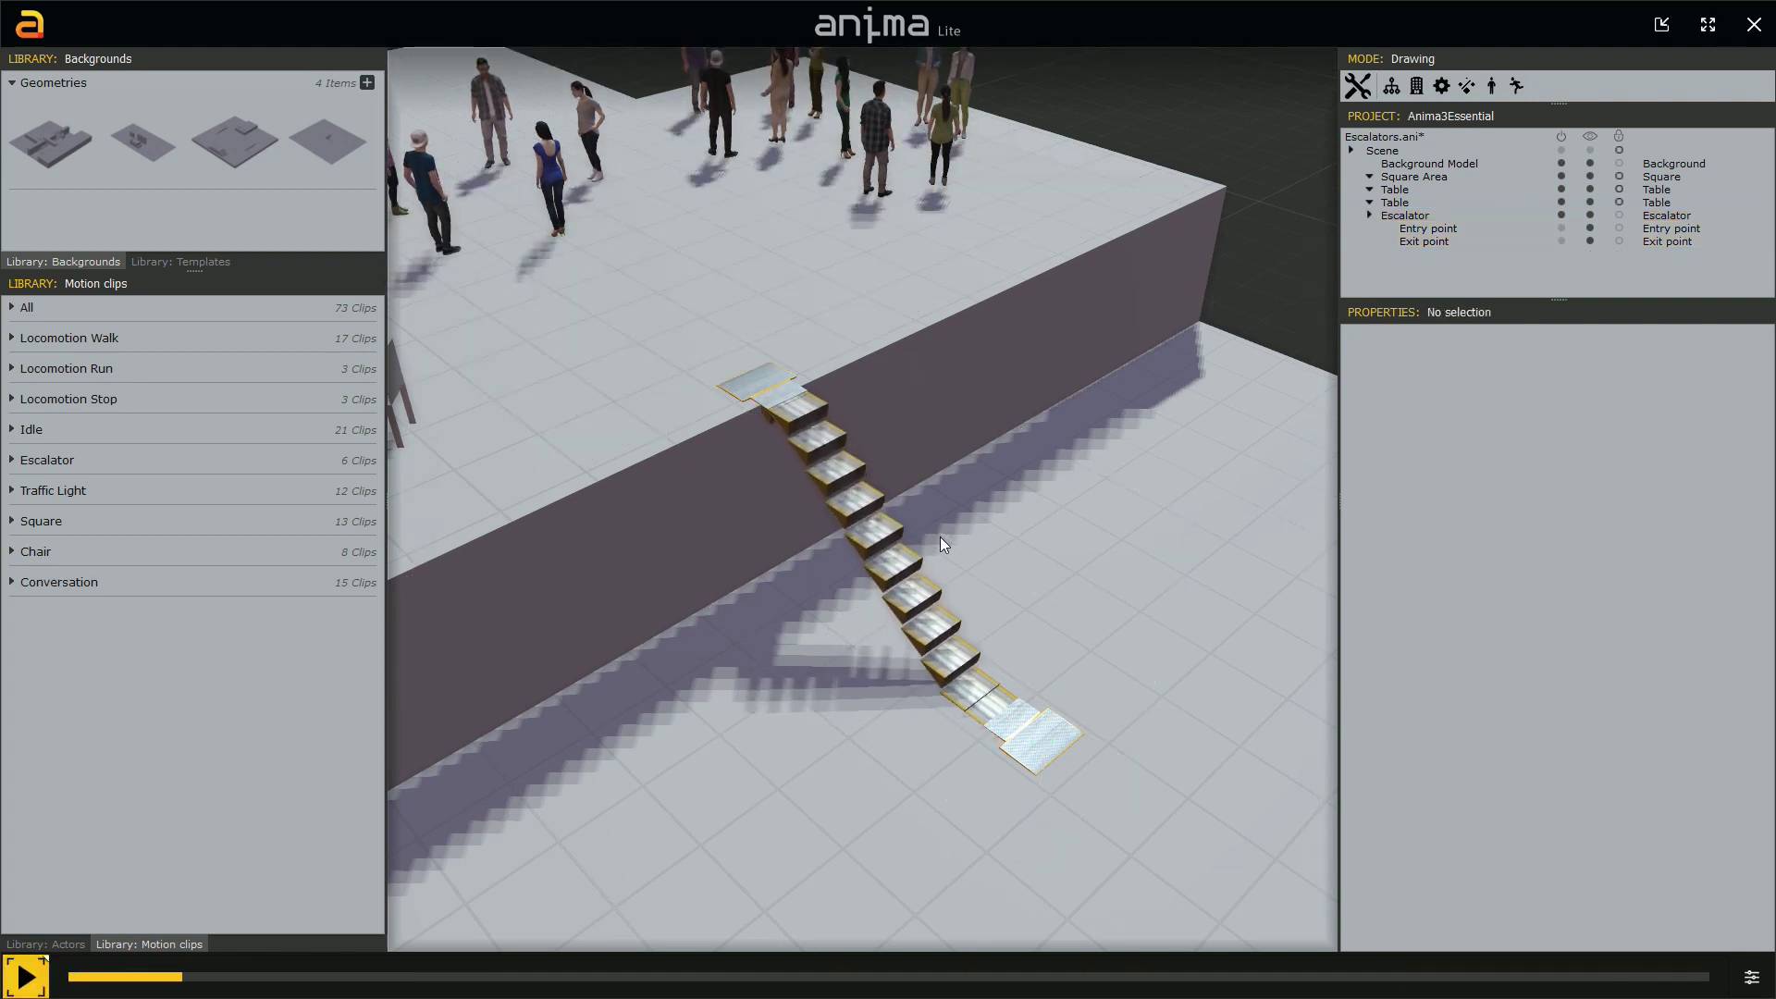
{"action": "key", "text": "space"}
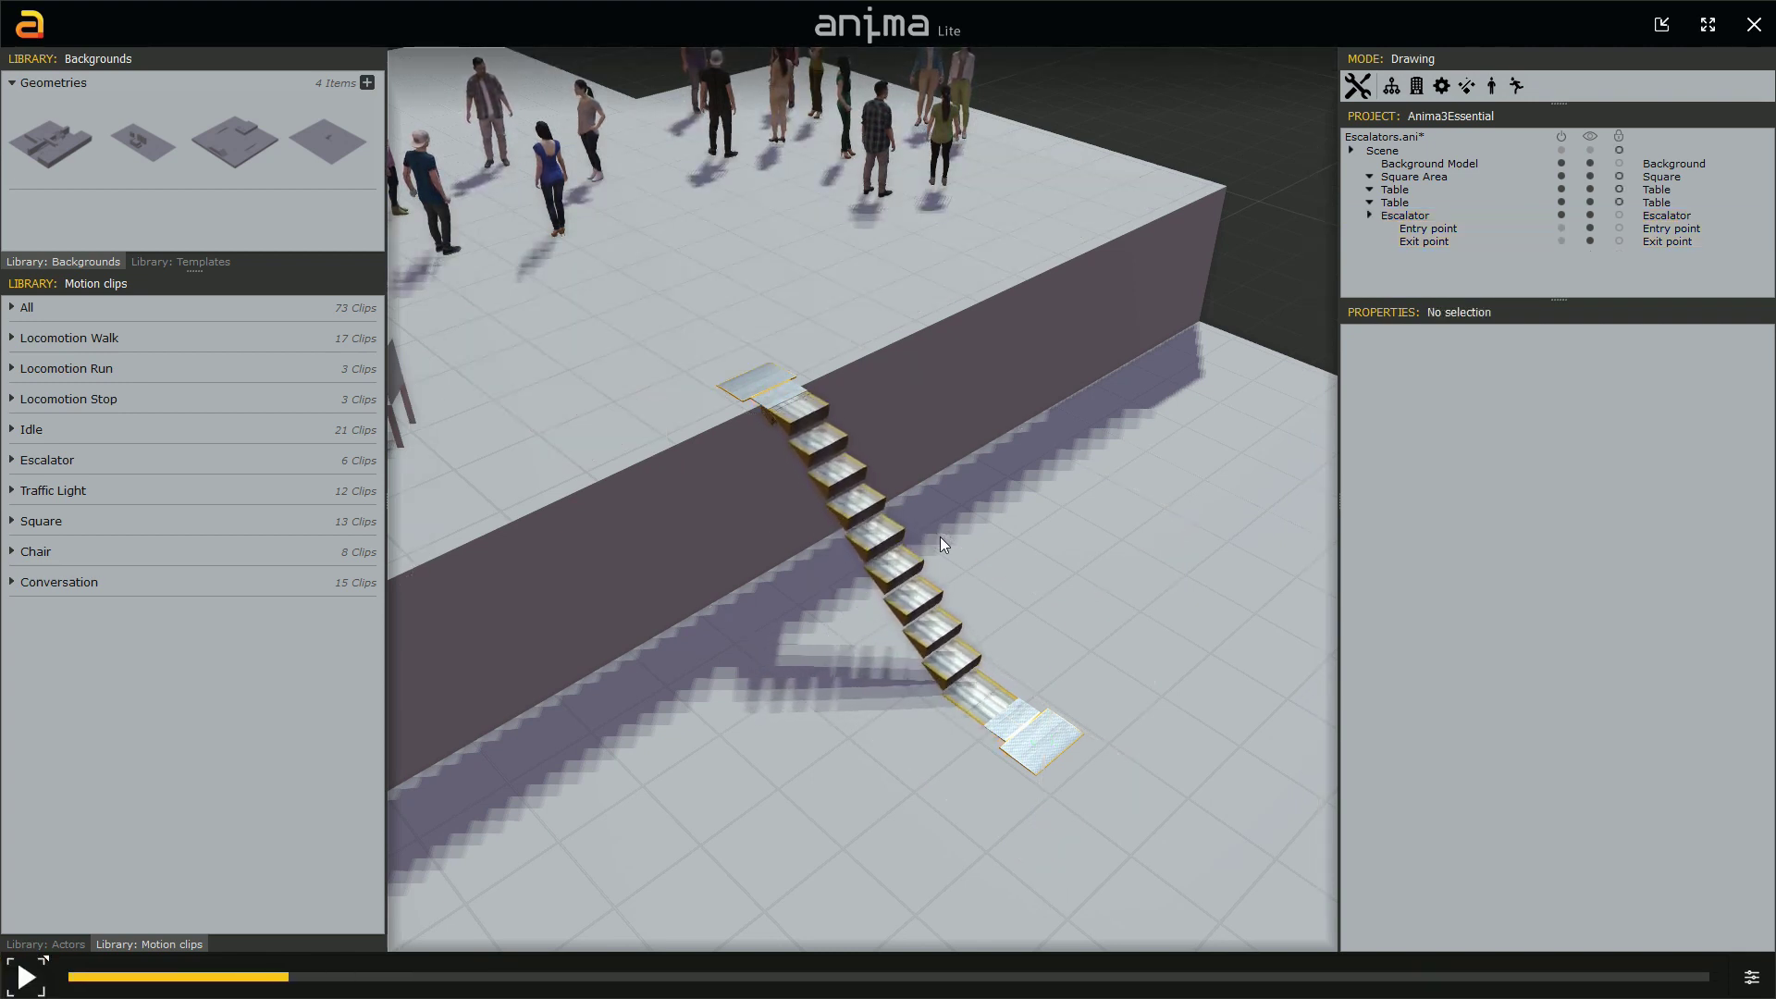
{"action": "left_click", "coordinate": [940, 537]}
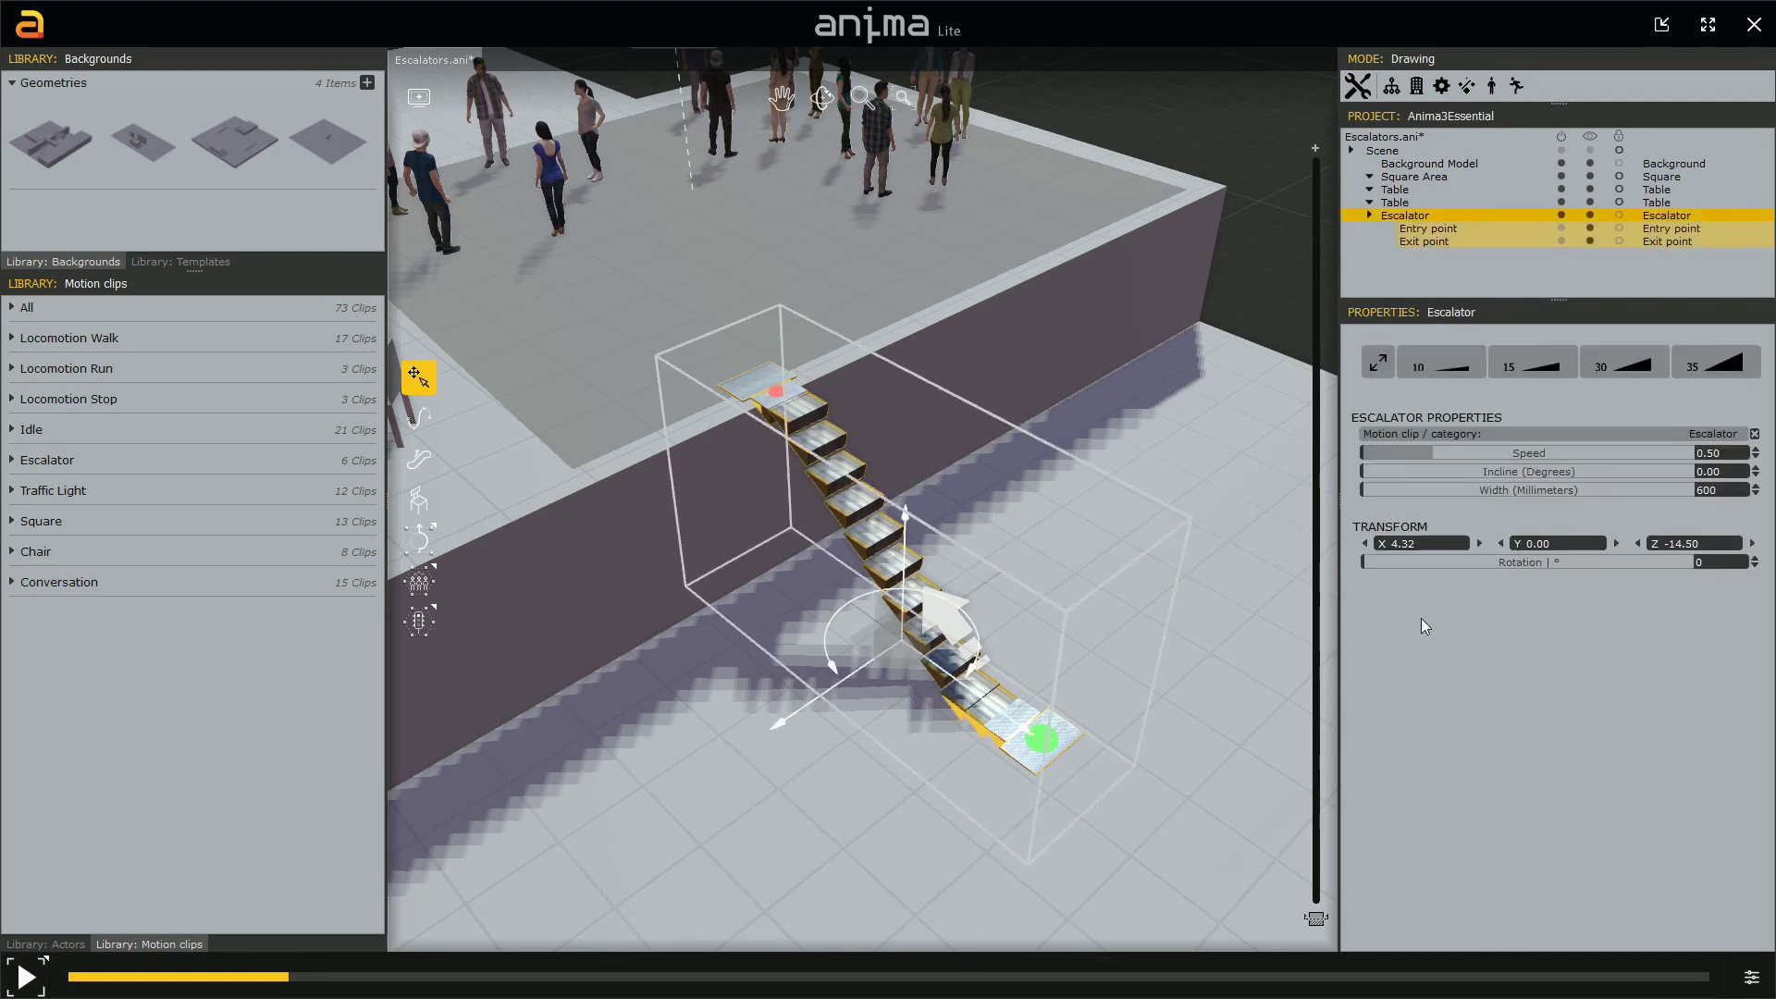
{"action": "double_click", "coordinate": [1726, 454]}
{"action": "type", "text": "25"}
{"action": "key", "text": "Return"}
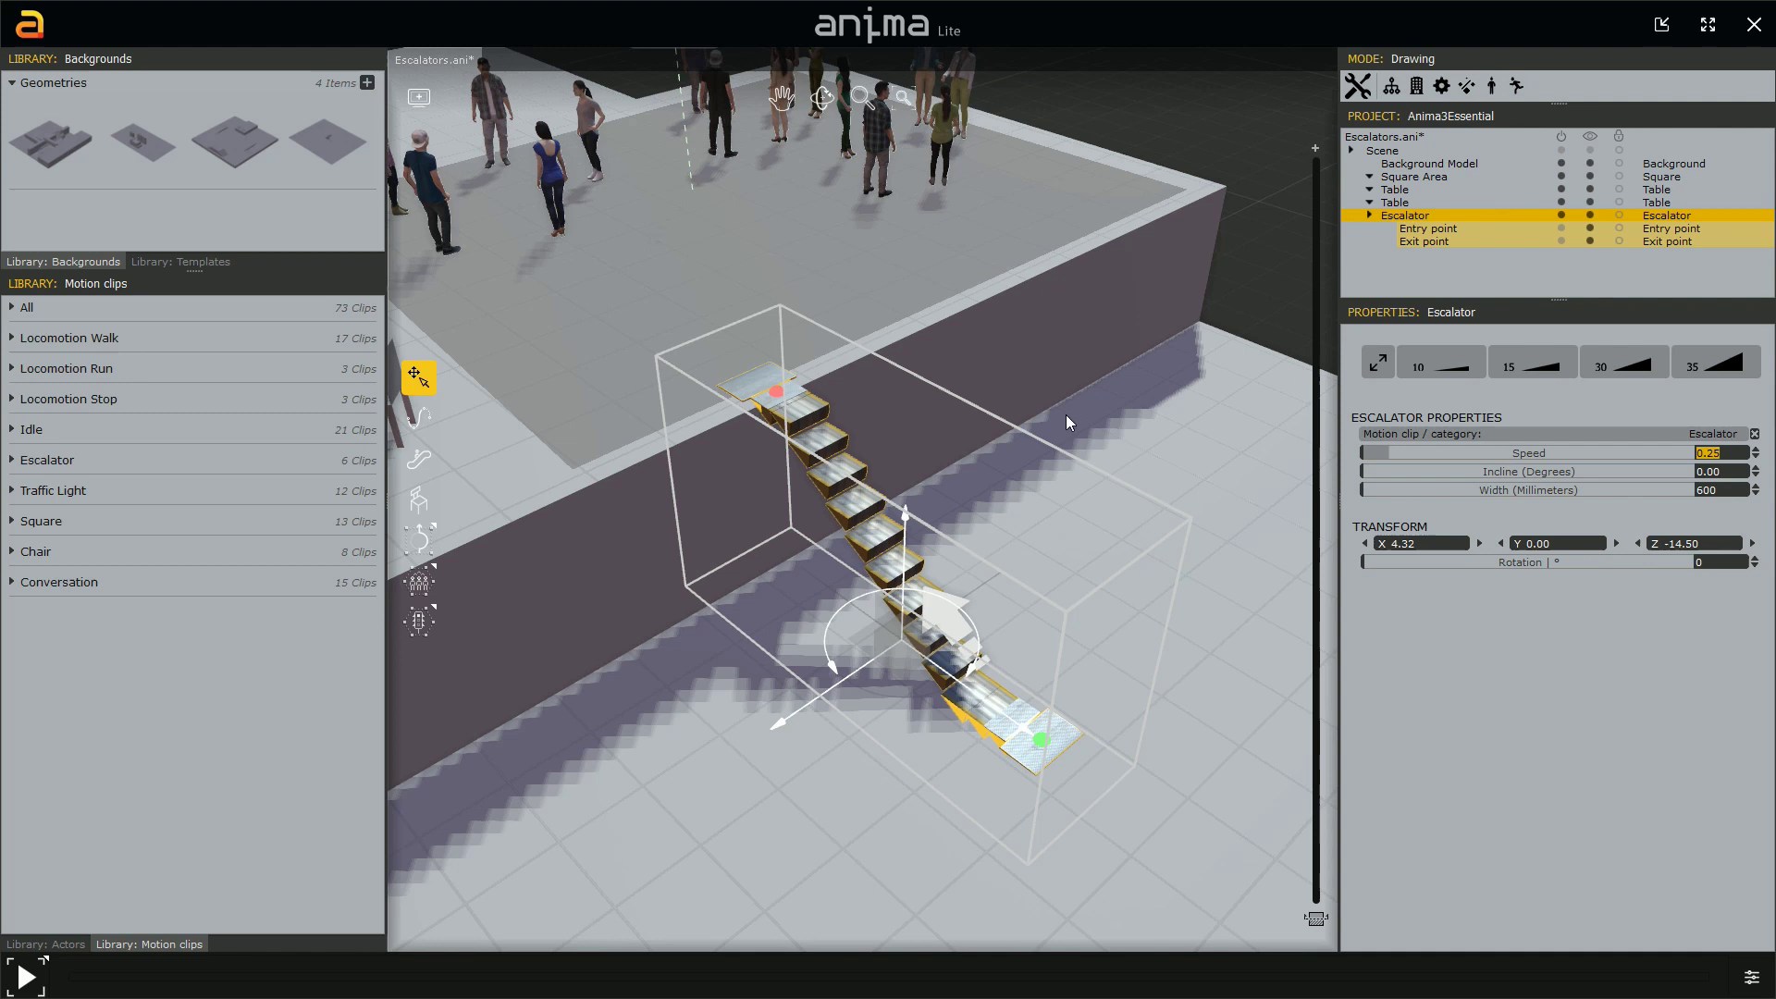
{"action": "left_click", "coordinate": [861, 505]}
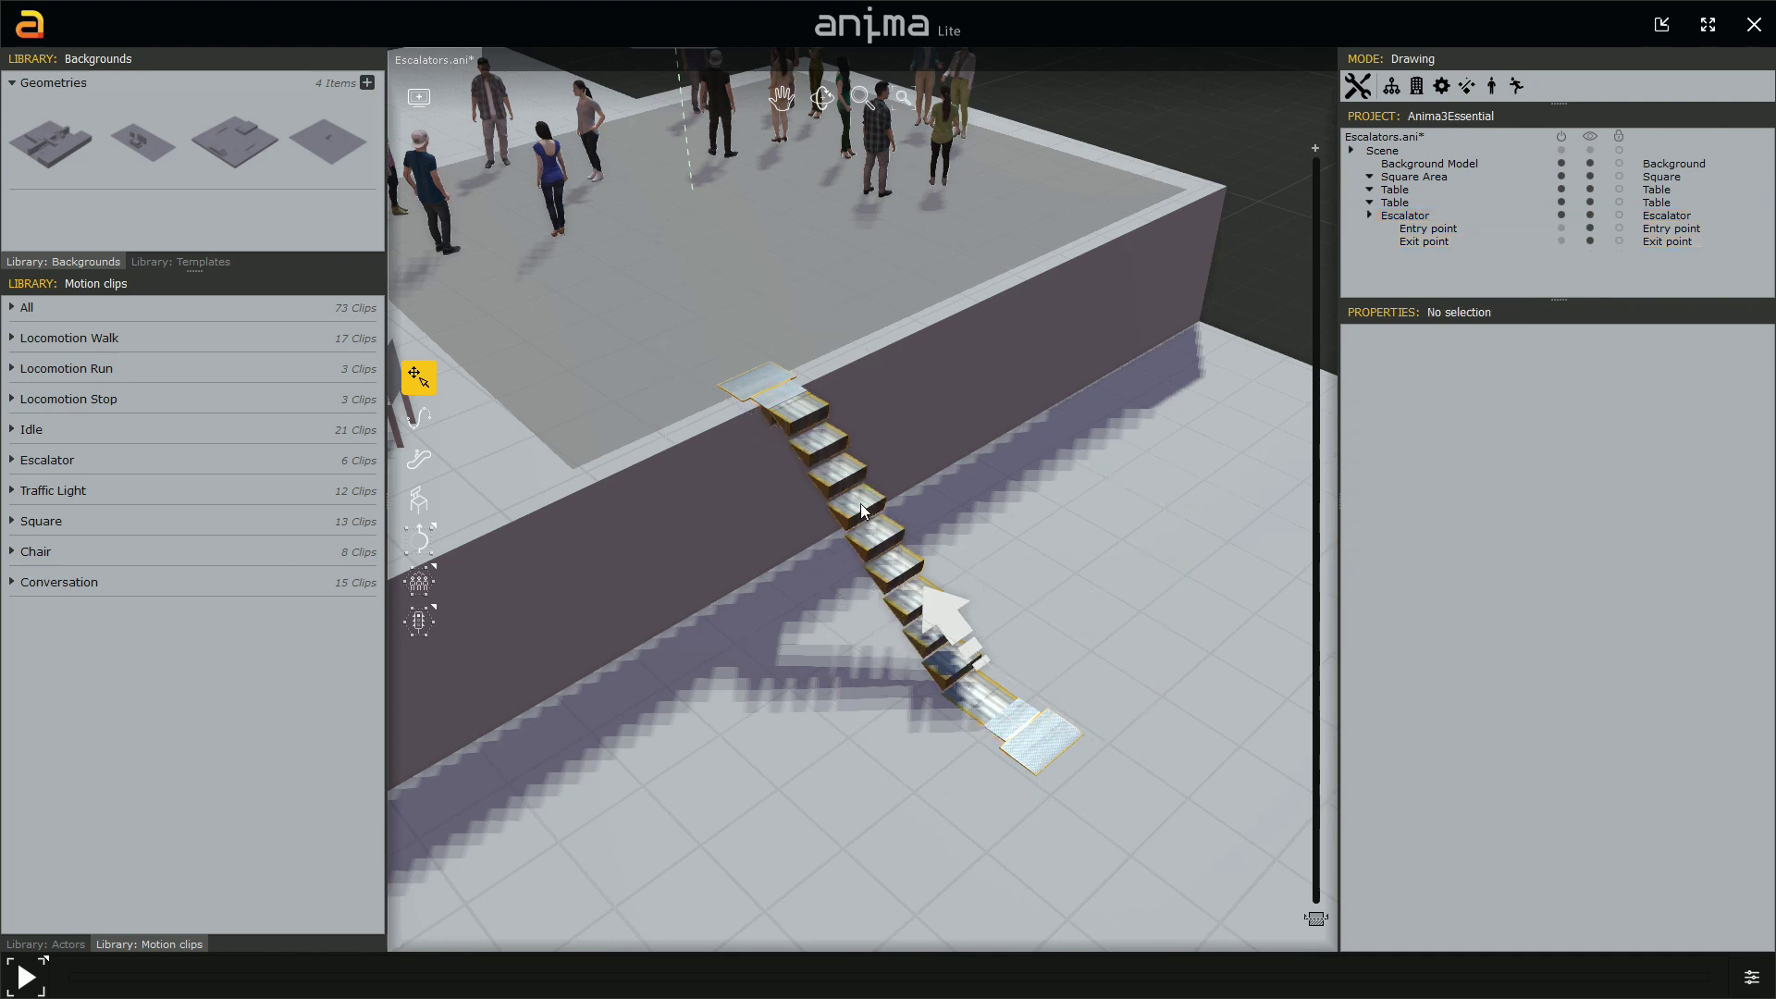
{"action": "key", "text": "space"}
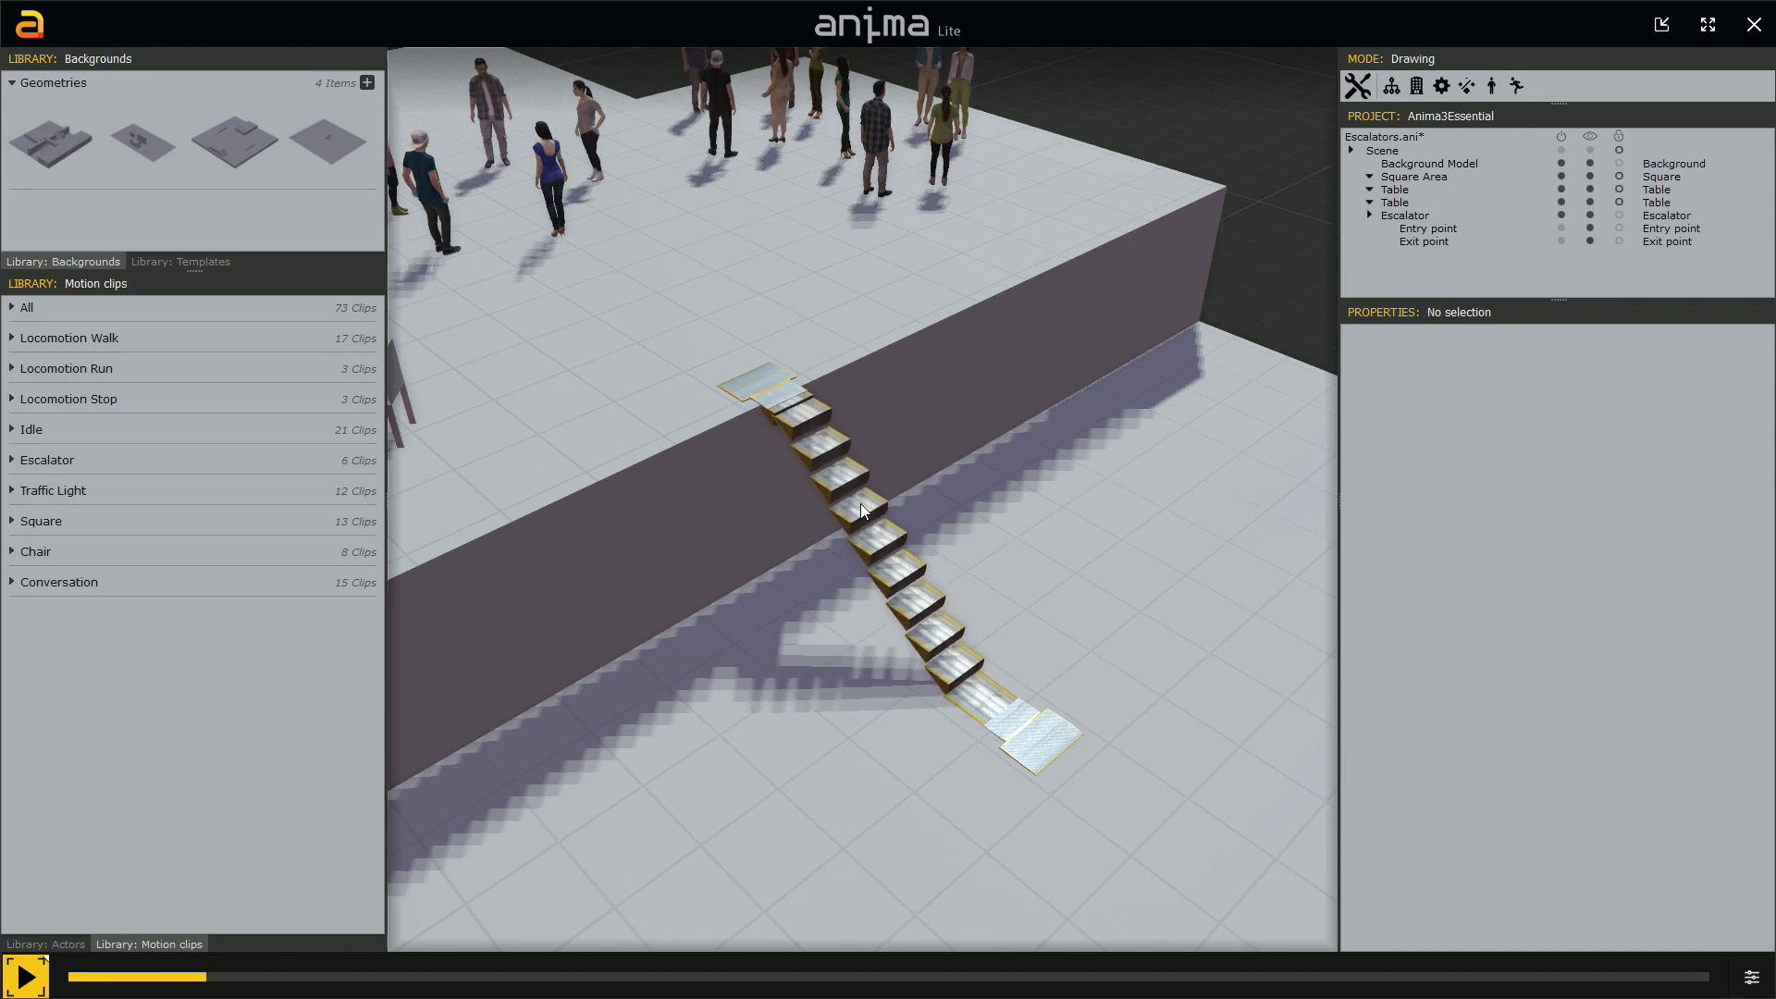
{"action": "key", "text": "space"}
{"action": "left_click", "coordinate": [861, 503]}
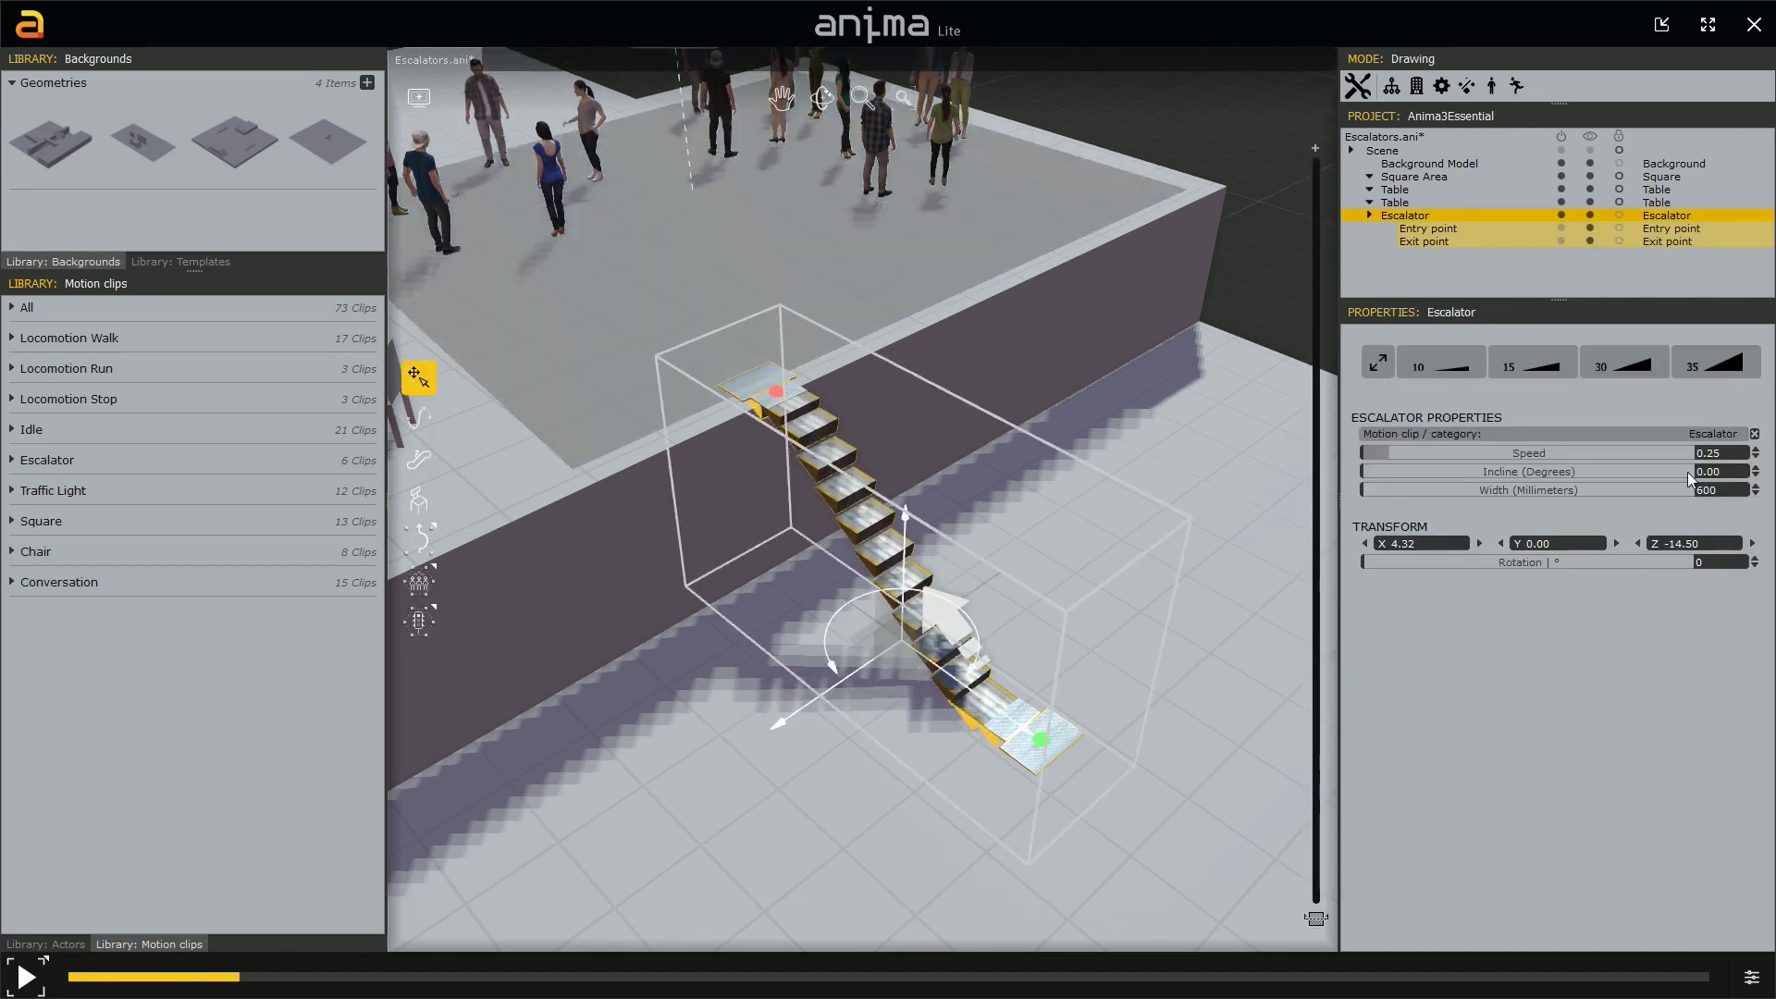
{"action": "double_click", "coordinate": [1736, 447]}
{"action": "type", "text": "50"}
{"action": "key", "text": "Return"}
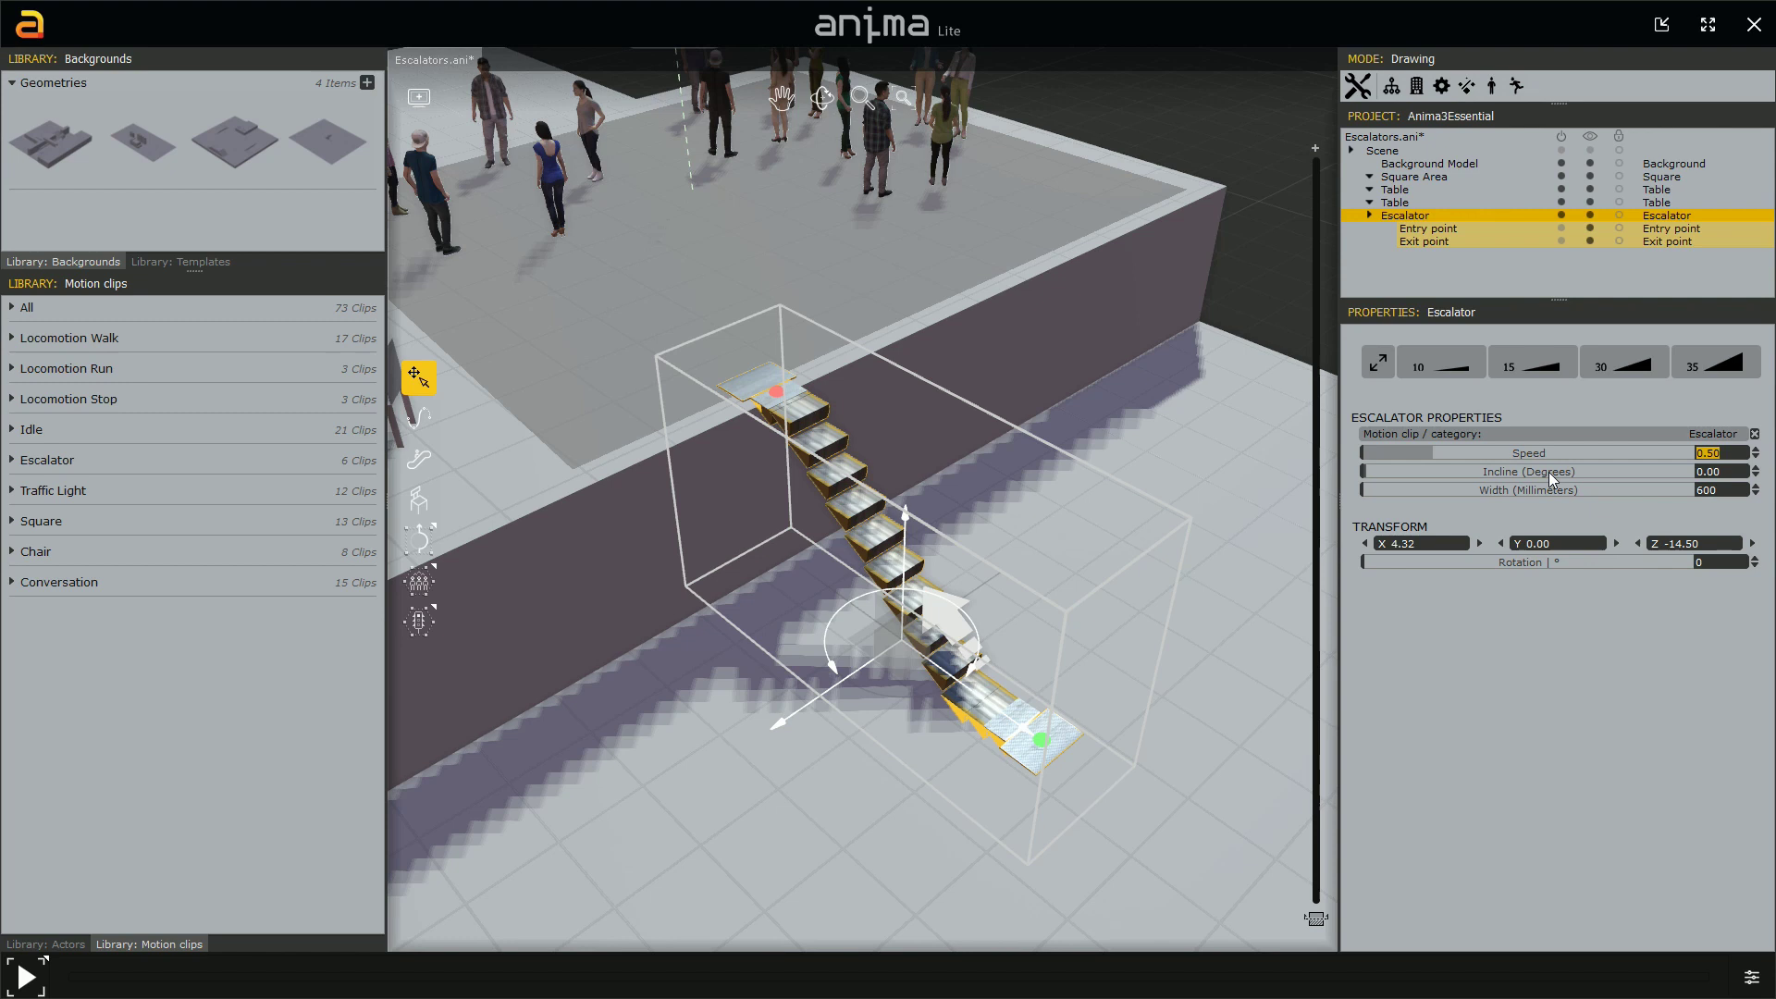
- Apply the 15° incline preset to the escalator
{"action": "mouse_move", "coordinate": [1549, 471]}
{"action": "left_click", "coordinate": [1538, 366]}
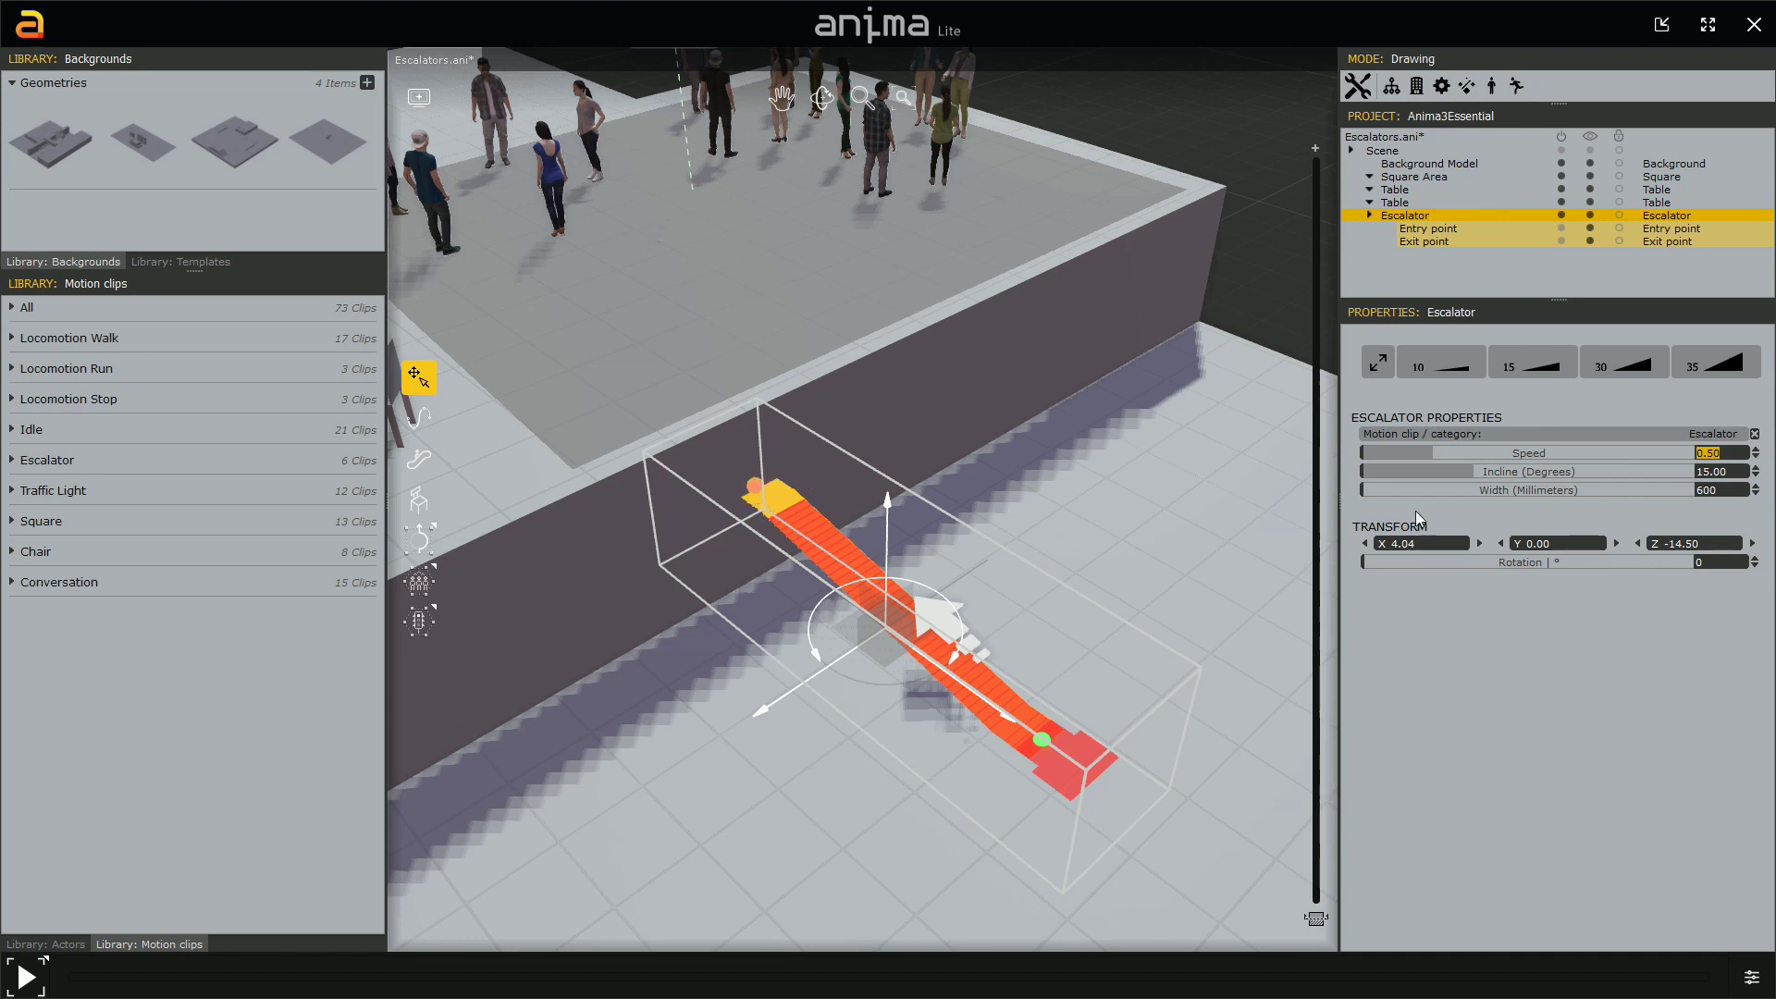
{"action": "mouse_move", "coordinate": [1530, 478]}
- Move the exit point up onto the raised platform at X -4.20, Y 2.50, Z -17.21
{"action": "left_click", "coordinate": [746, 485]}
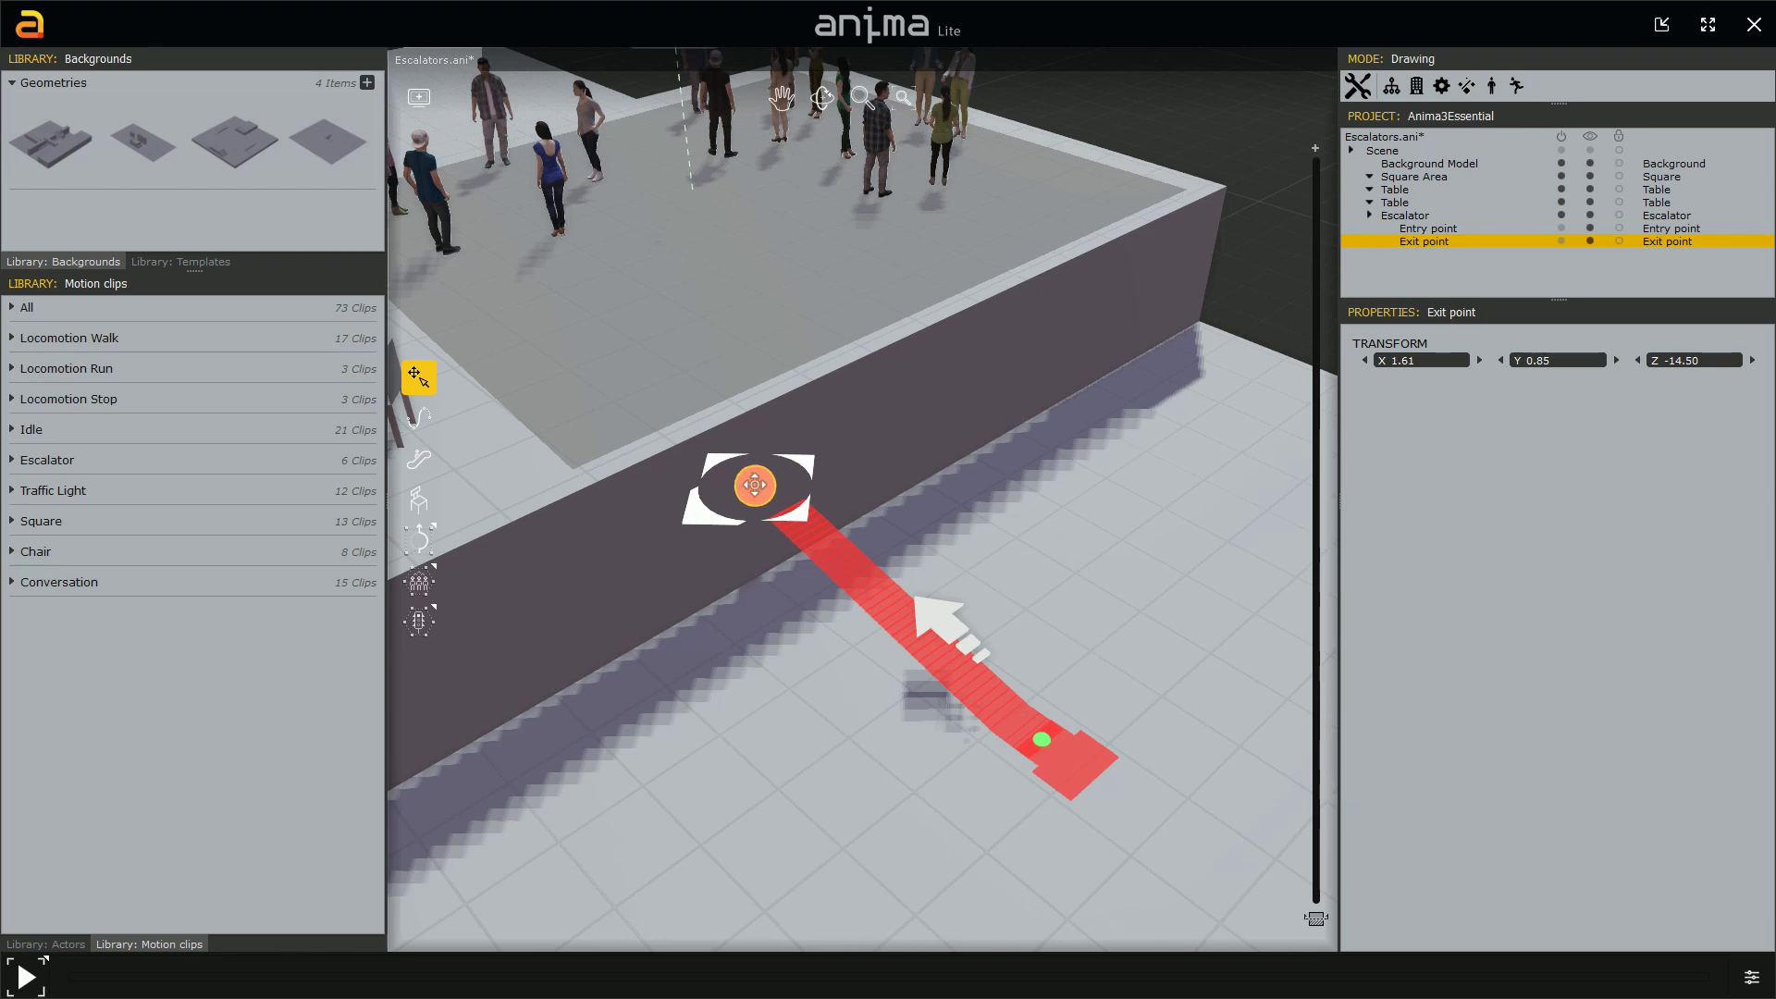
{"action": "mouse_move", "coordinate": [752, 485]}
{"action": "left_mouse_down"}
{"action": "mouse_move", "coordinate": [713, 317]}
{"action": "mouse_move", "coordinate": [725, 252]}
{"action": "left_mouse_up"}
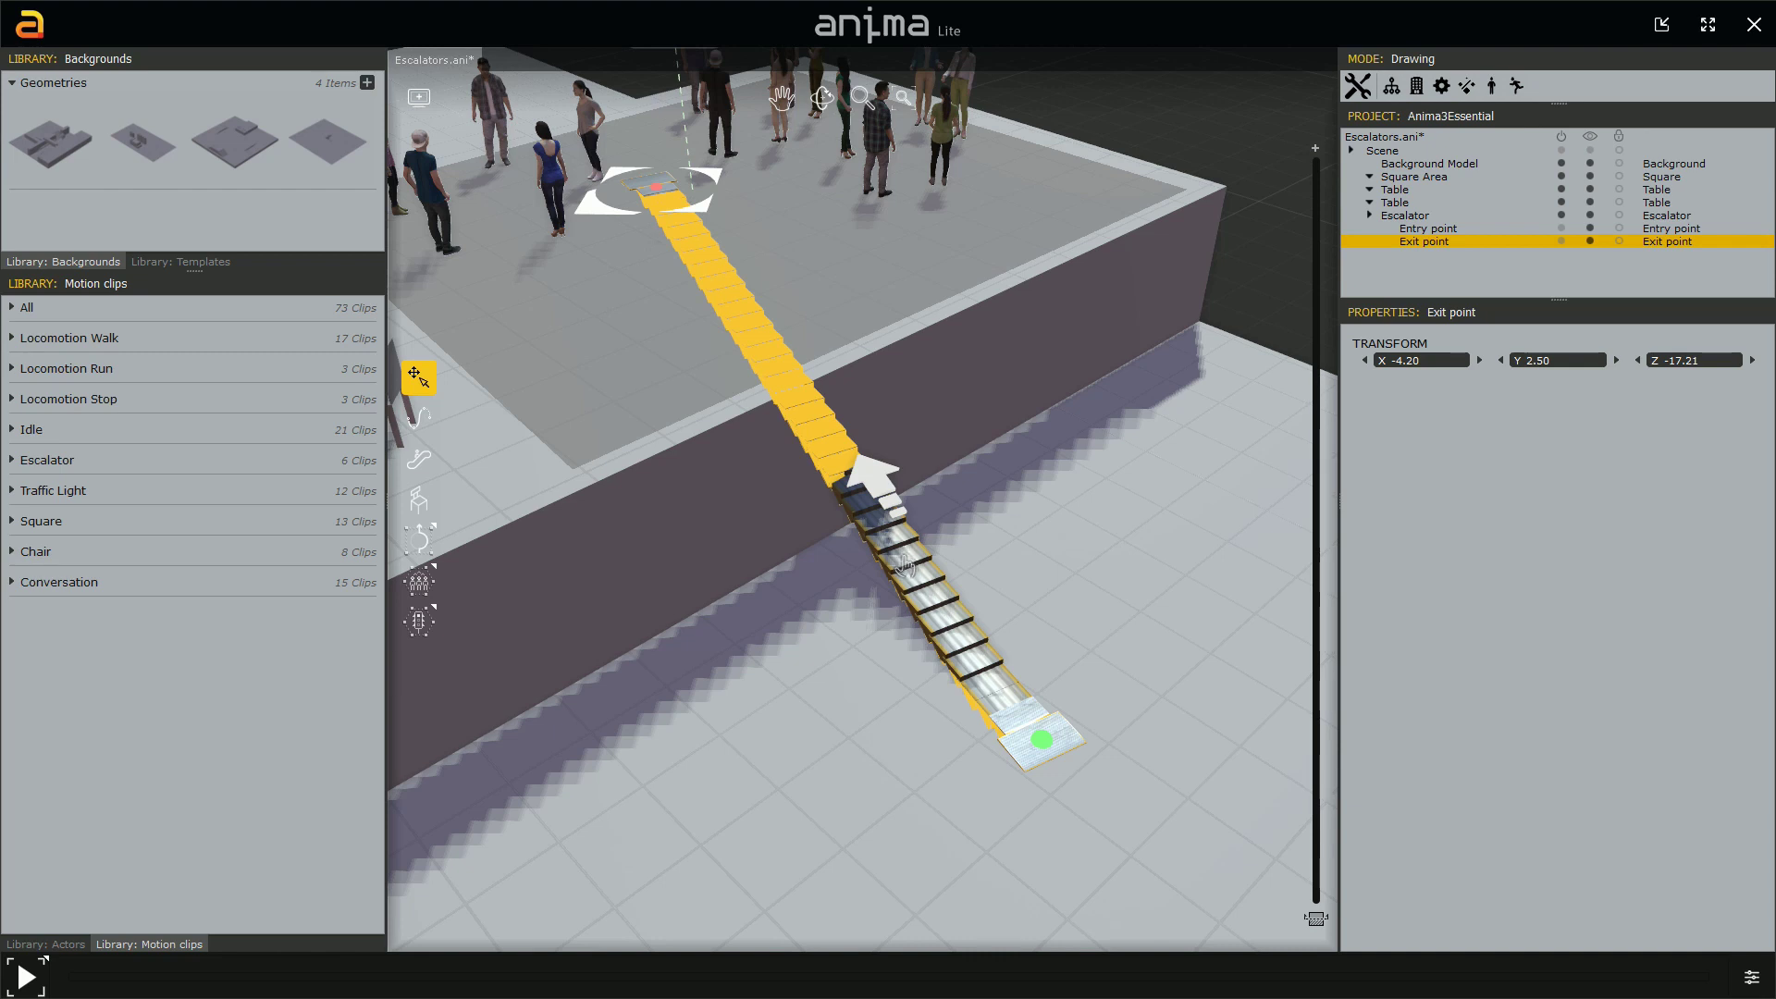
{"action": "left_click", "coordinate": [907, 569]}
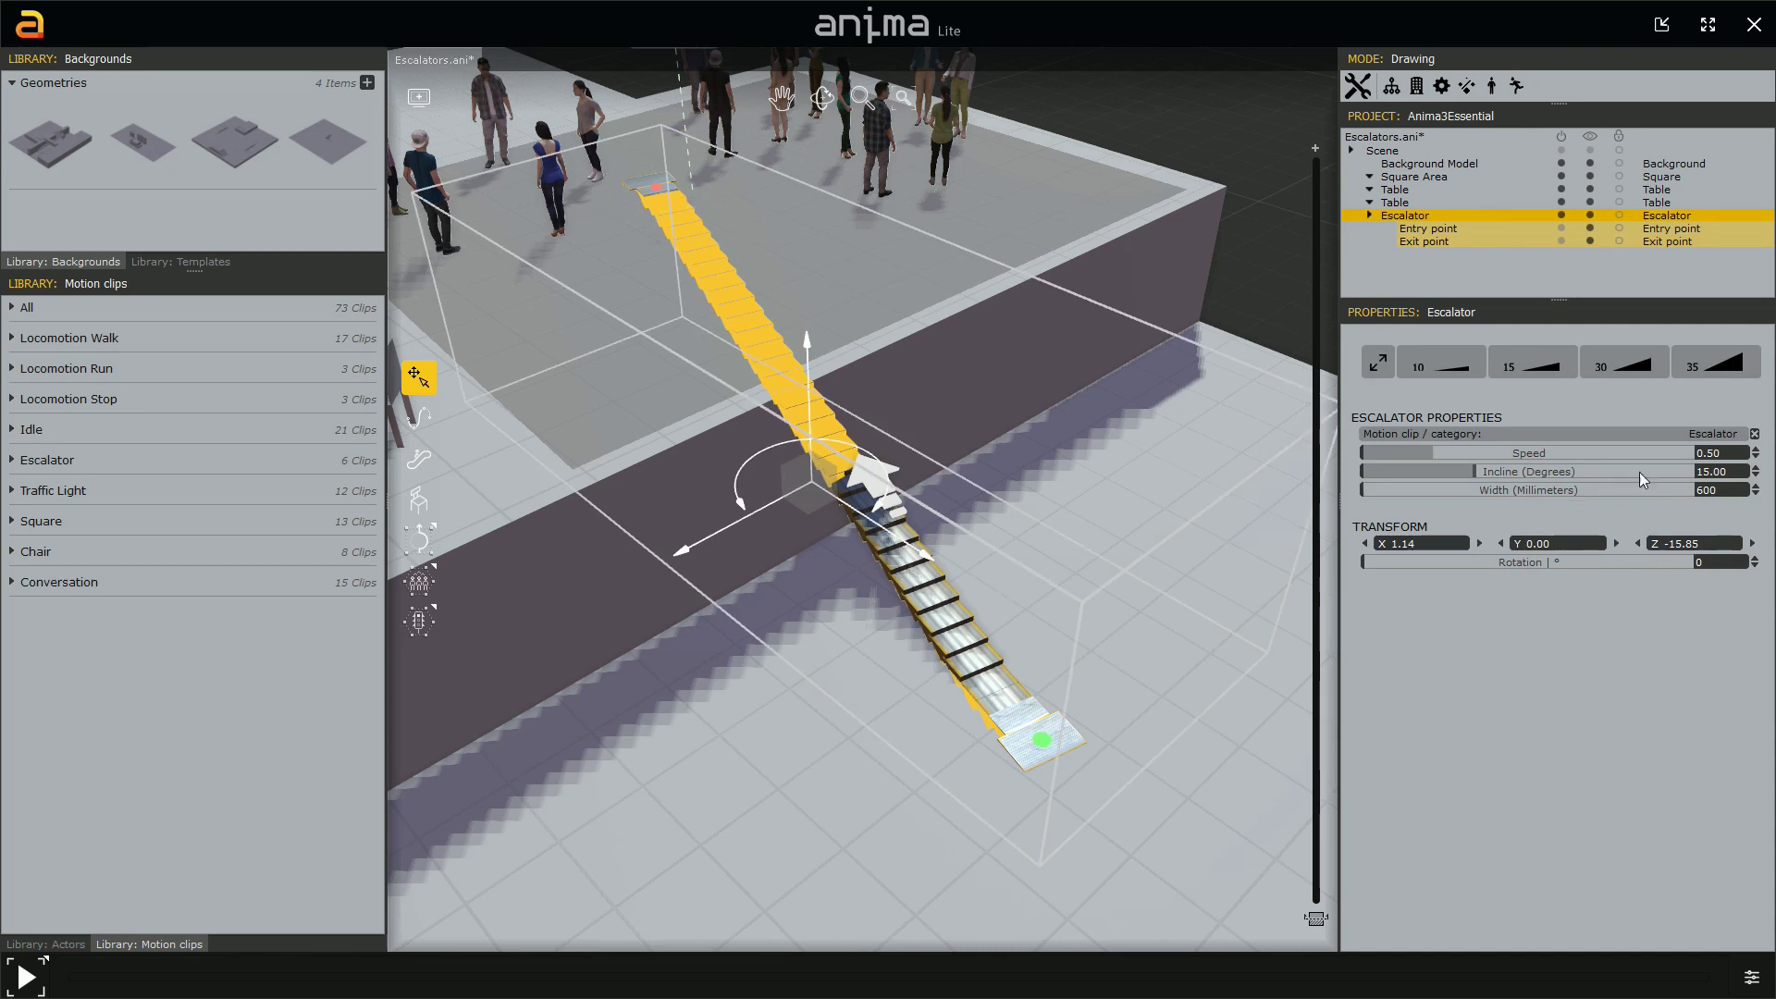
{"action": "double_click", "coordinate": [1730, 473]}
- Reset the incline to 0 and bring the exit point back down to the platform edge
{"action": "type", "text": "0"}
{"action": "key", "text": "Return"}
{"action": "left_click", "coordinate": [656, 188]}
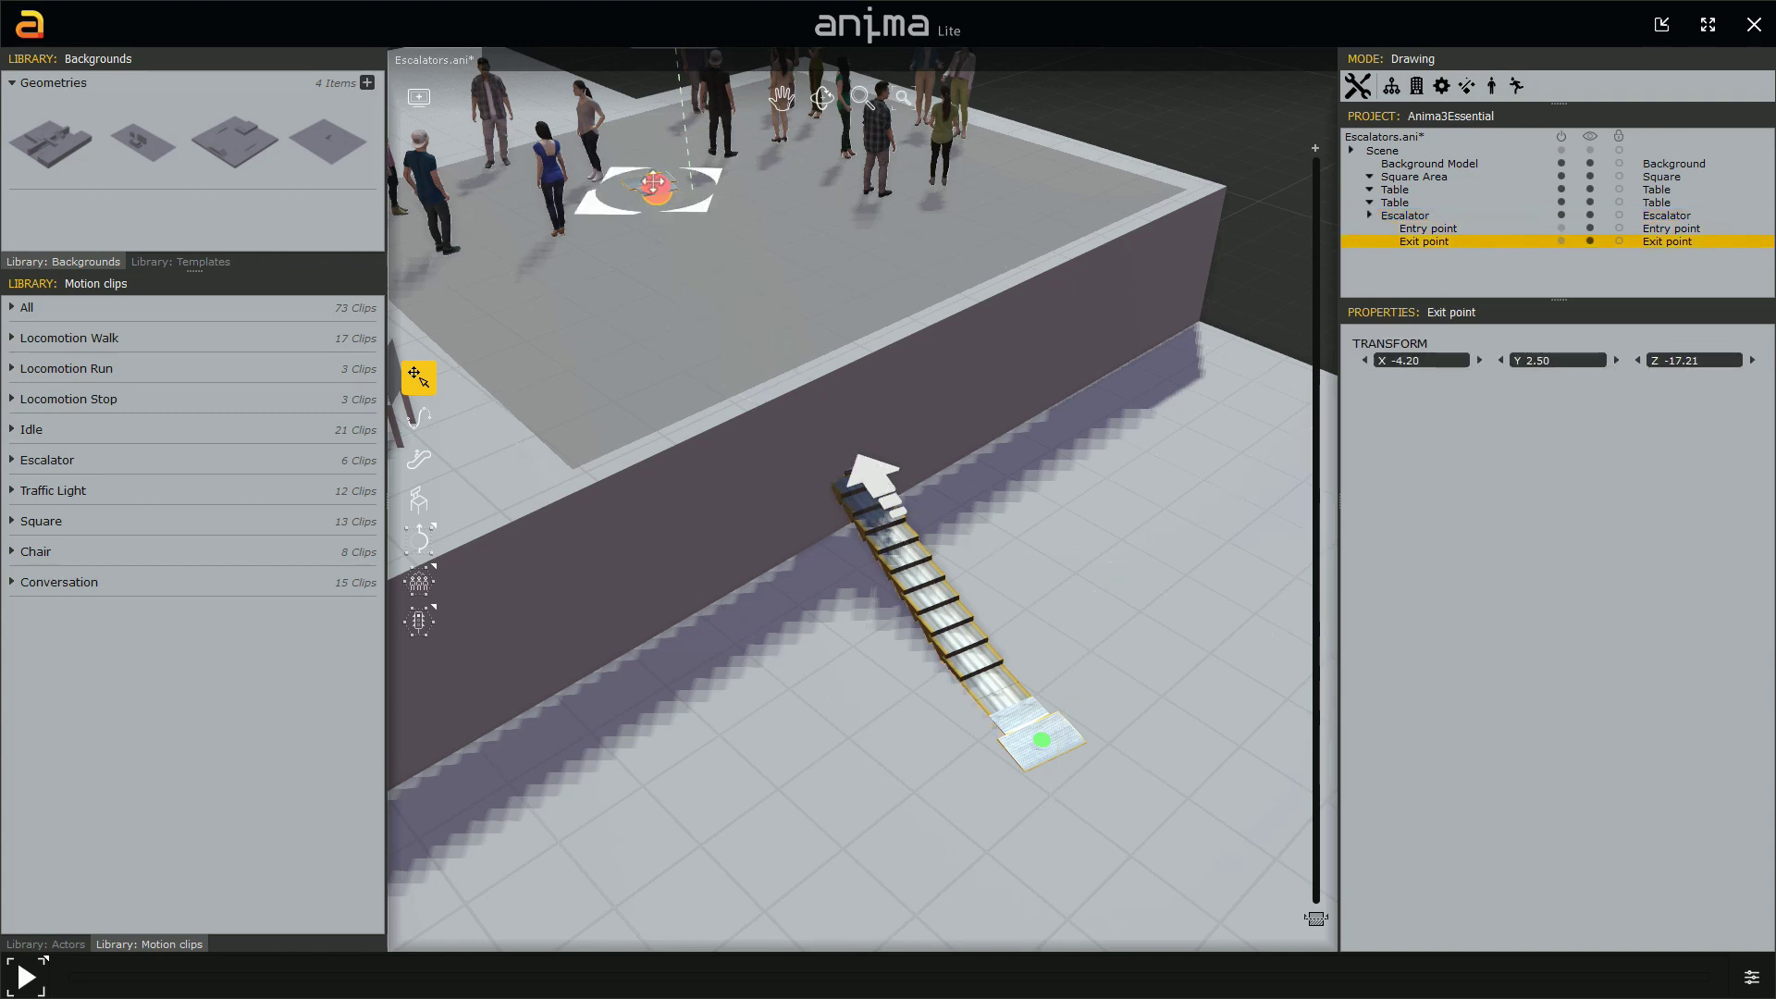
{"action": "left_click_drag", "start_coordinate": [662, 204], "coordinate": [741, 385]}
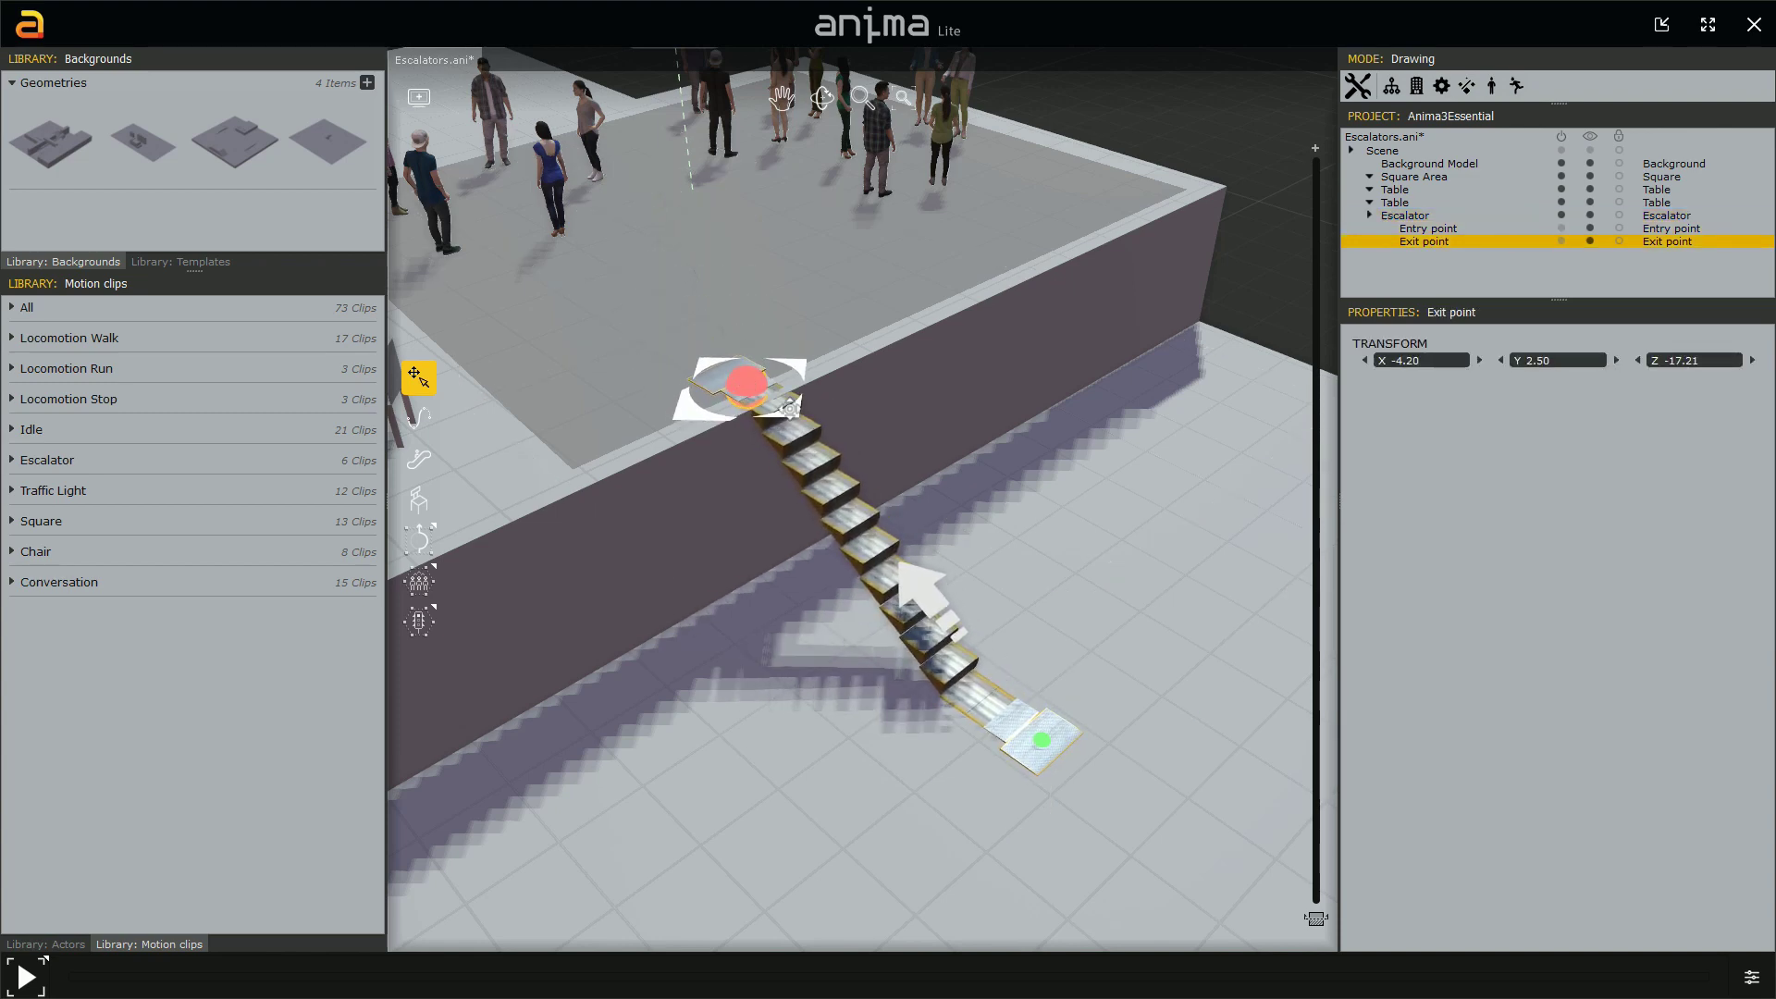
{"action": "right_click_drag", "start_coordinate": [741, 385], "coordinate": [893, 360]}
{"action": "left_click_drag", "start_coordinate": [892, 361], "coordinate": [903, 345]}
{"action": "right_click_drag", "start_coordinate": [873, 708], "coordinate": [888, 518]}
{"action": "left_click", "coordinate": [881, 495]}
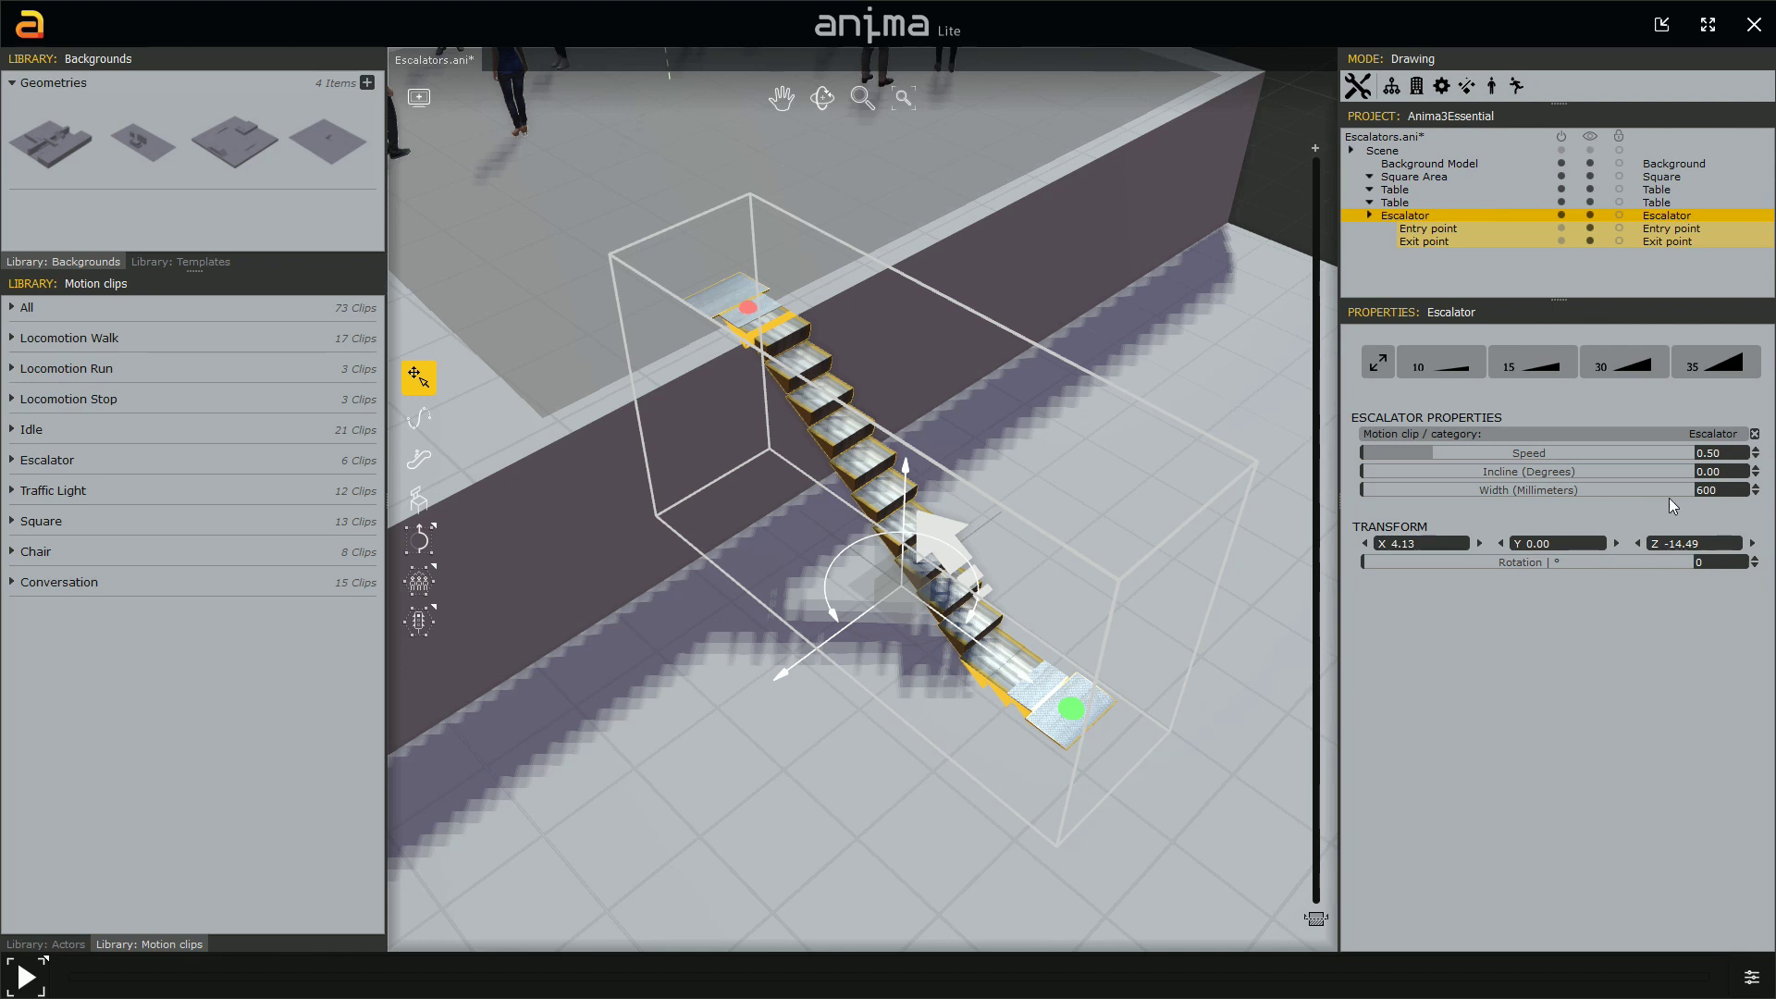
- Set the escalator width to 1200 mm
{"action": "left_click", "coordinate": [1692, 480]}
{"action": "type", "text": "1200"}
{"action": "key", "text": "Return"}
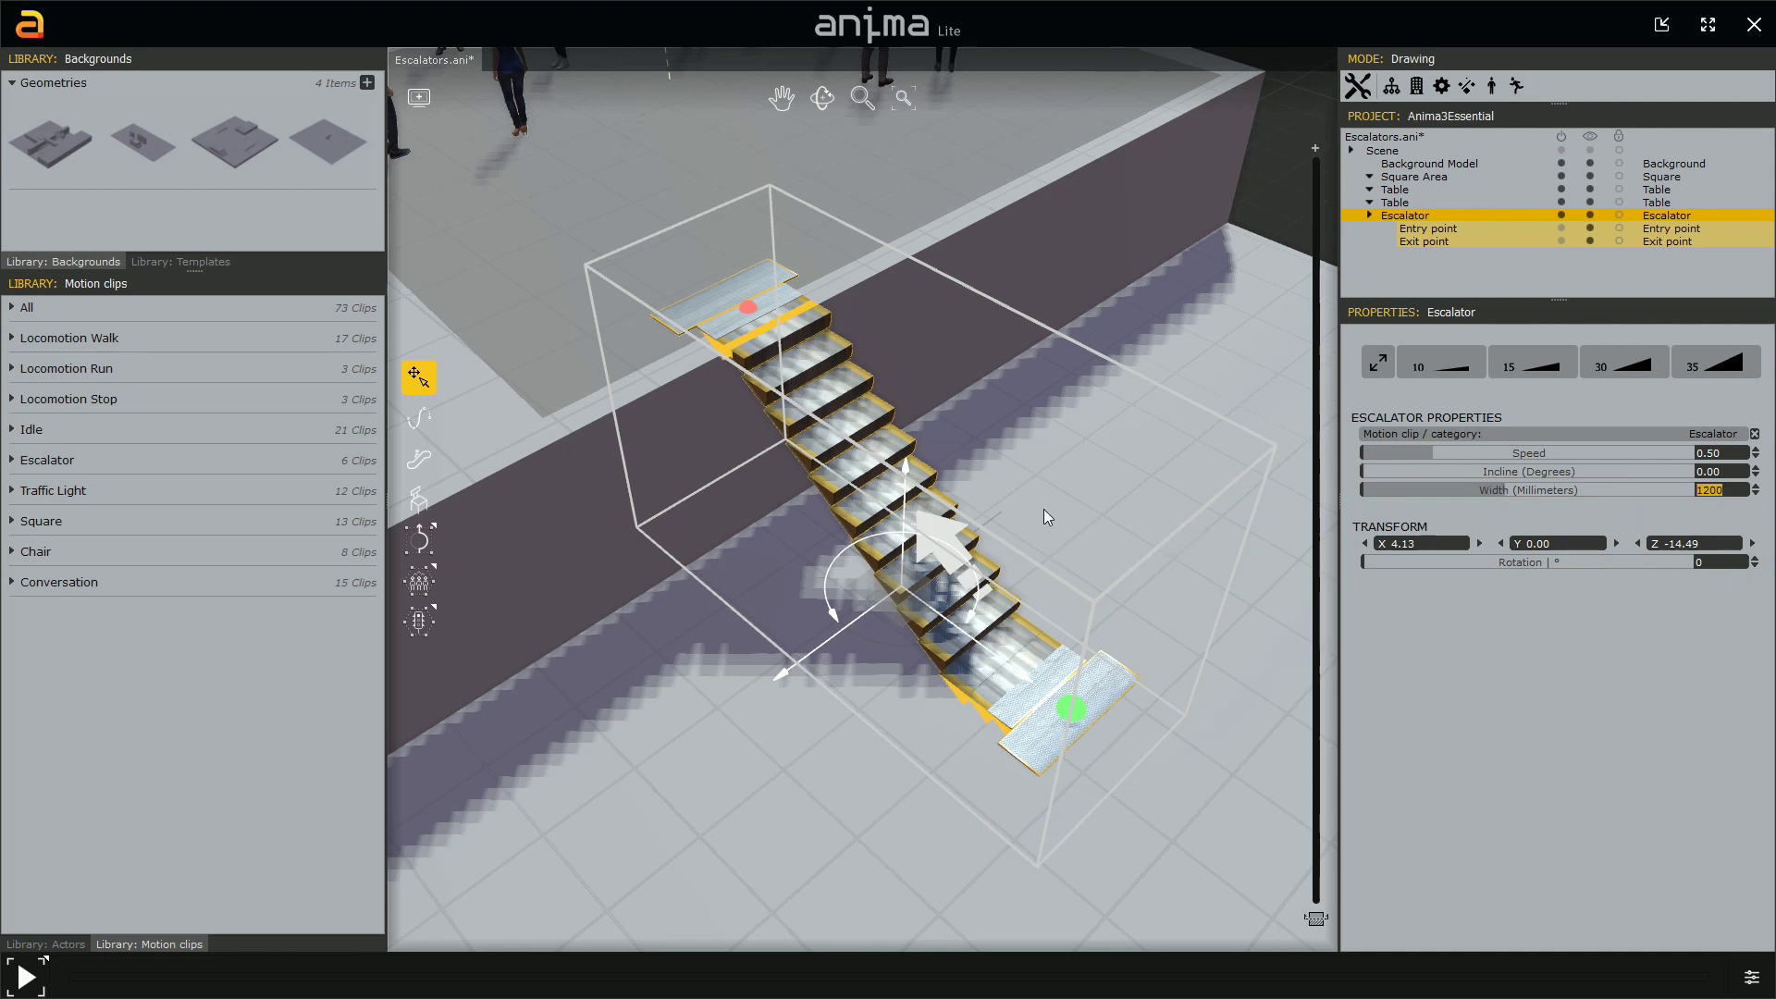
{"action": "scroll", "coordinate": [1035, 485], "scroll_direction": "down", "scroll_amount": 5}
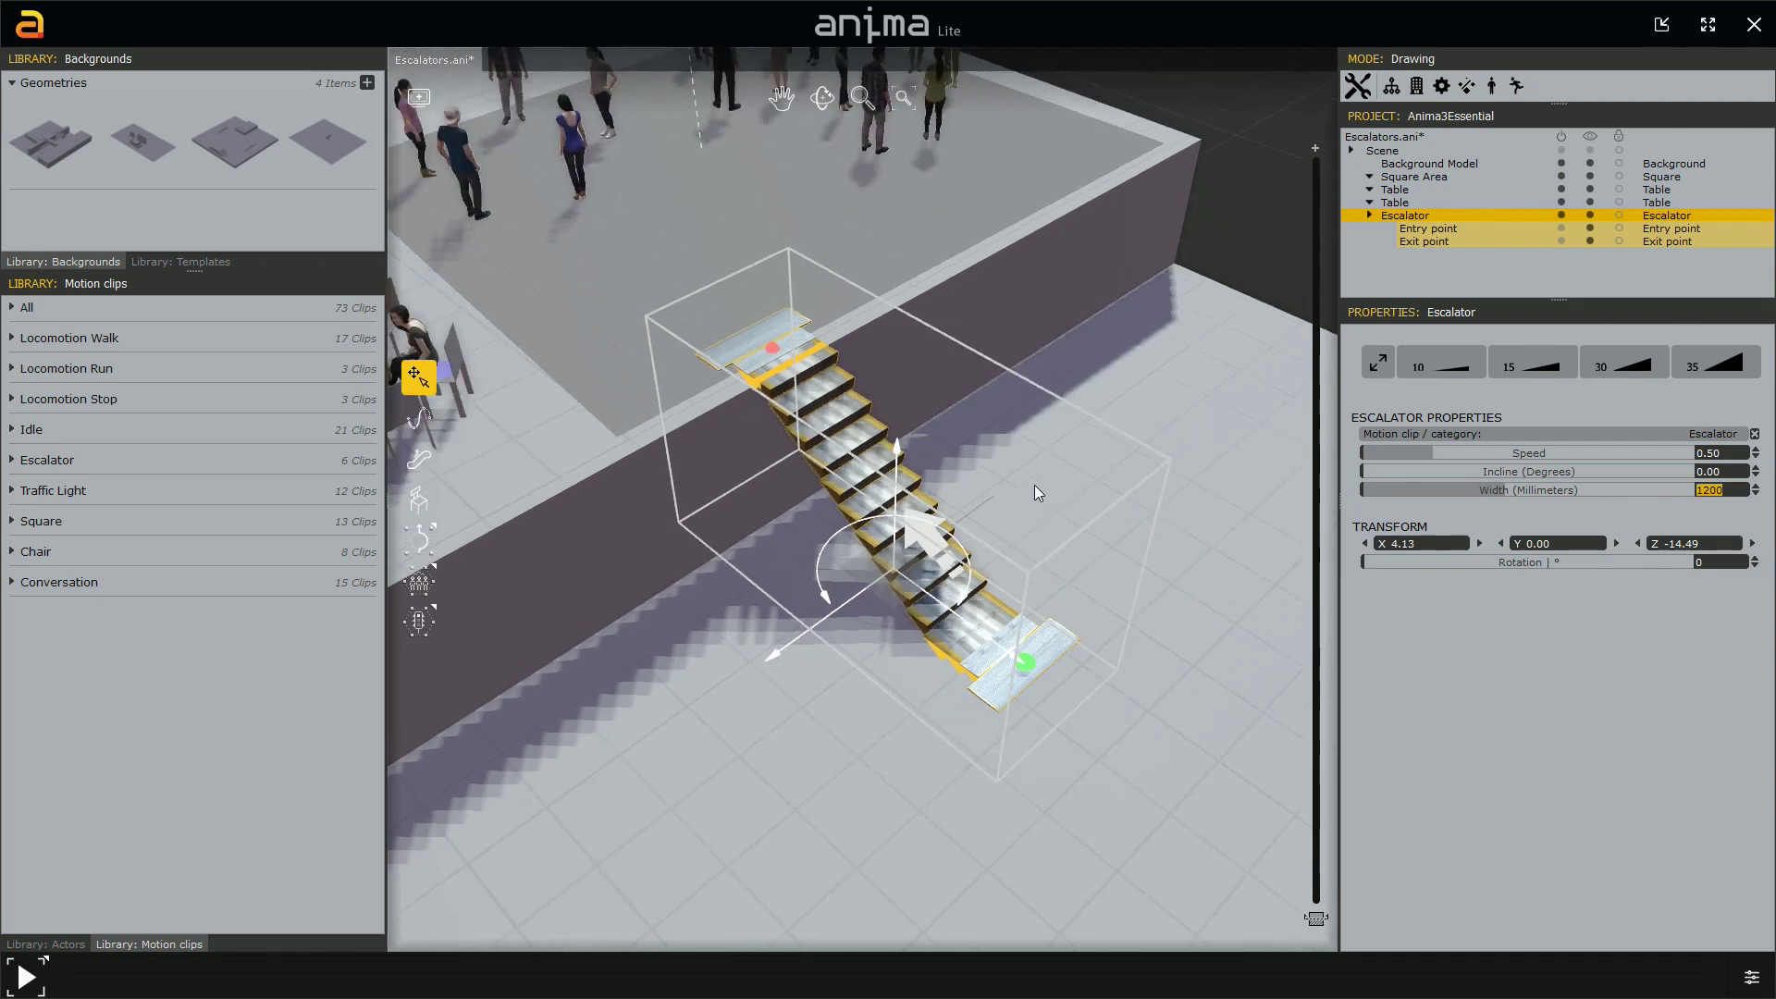
{"action": "middle_click_drag", "start_coordinate": [1052, 546], "coordinate": [1066, 557]}
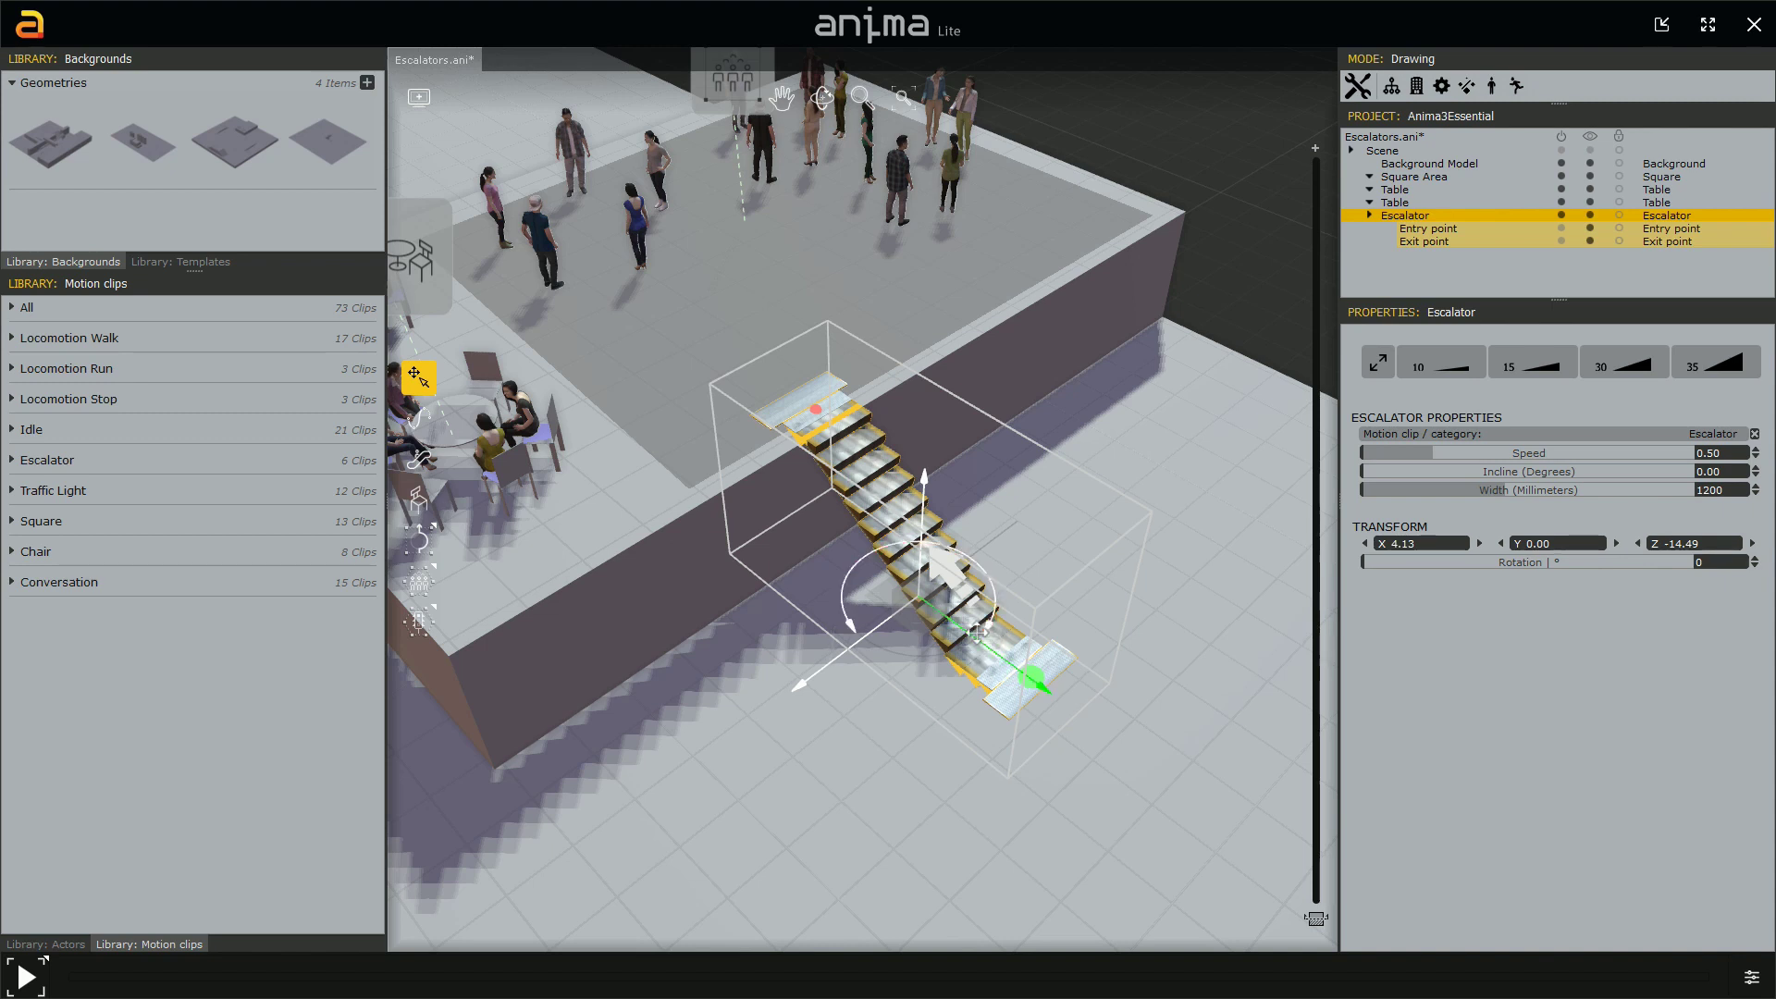
- Duplicate the escalator and place the copy beside the first at X 4.13, Z -19.54
{"action": "middle_click_drag", "start_coordinate": [1134, 535], "coordinate": [1110, 578]}
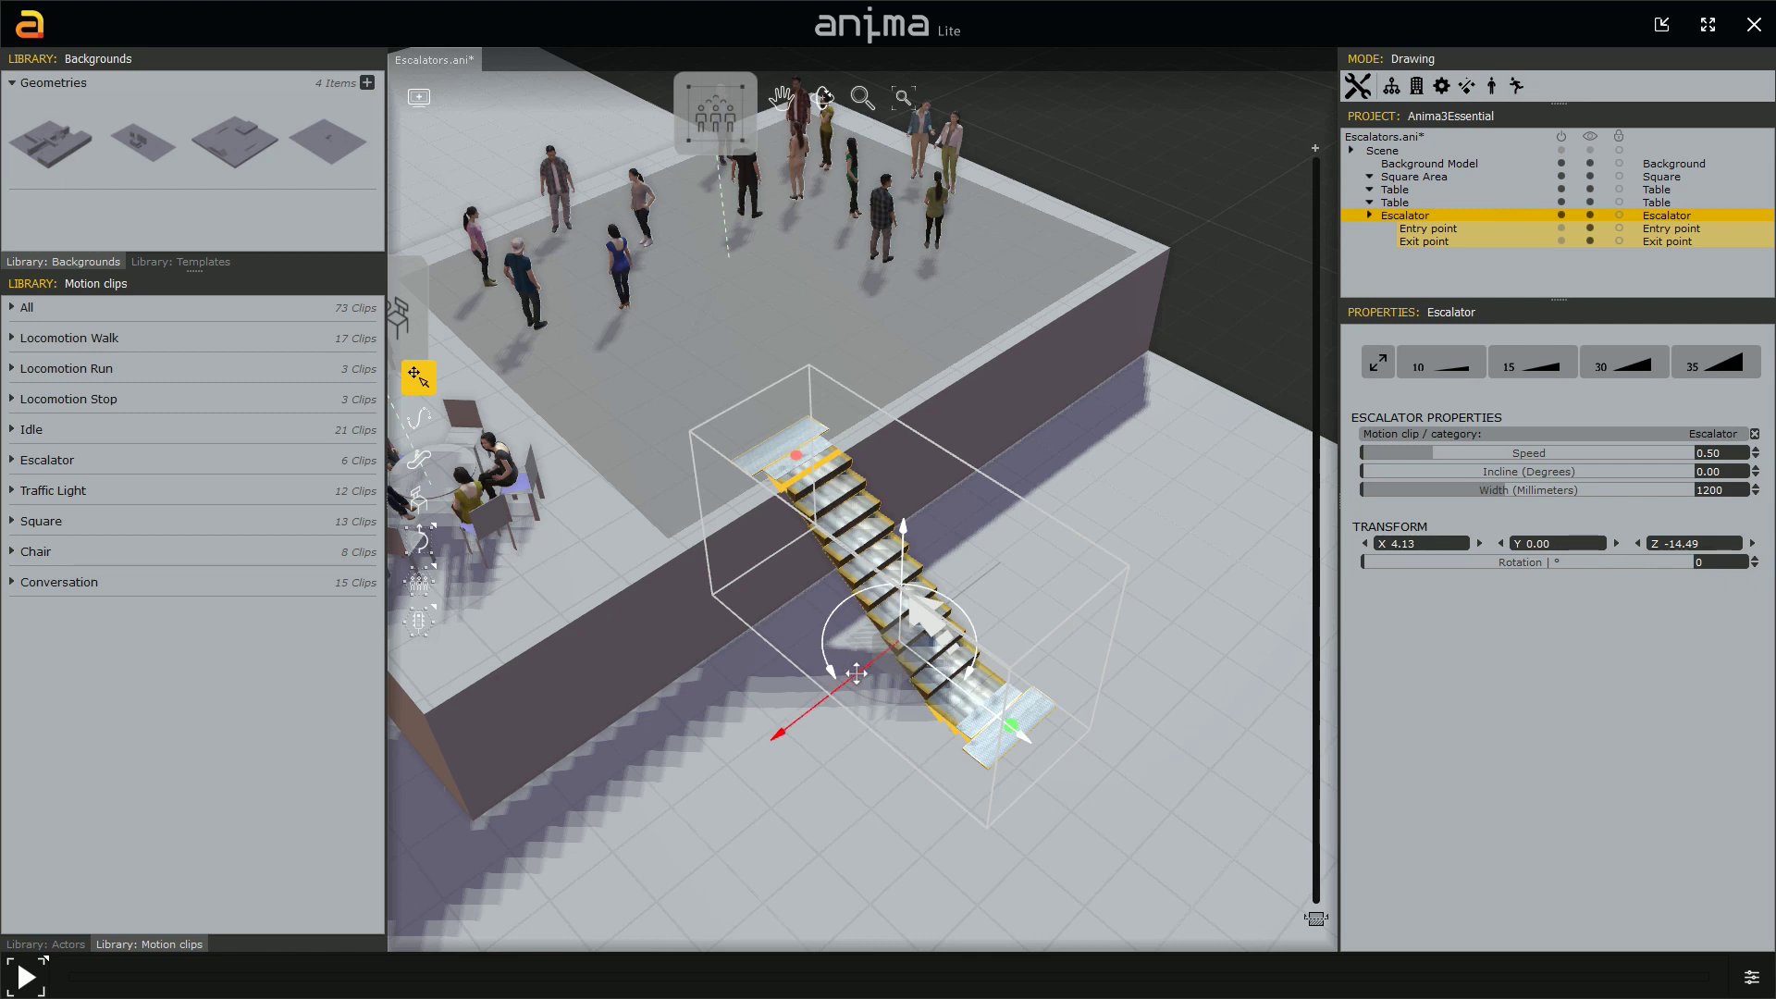
{"action": "left_click_drag", "start_coordinate": [857, 673], "coordinate": [1040, 508], "text": "ctrl"}
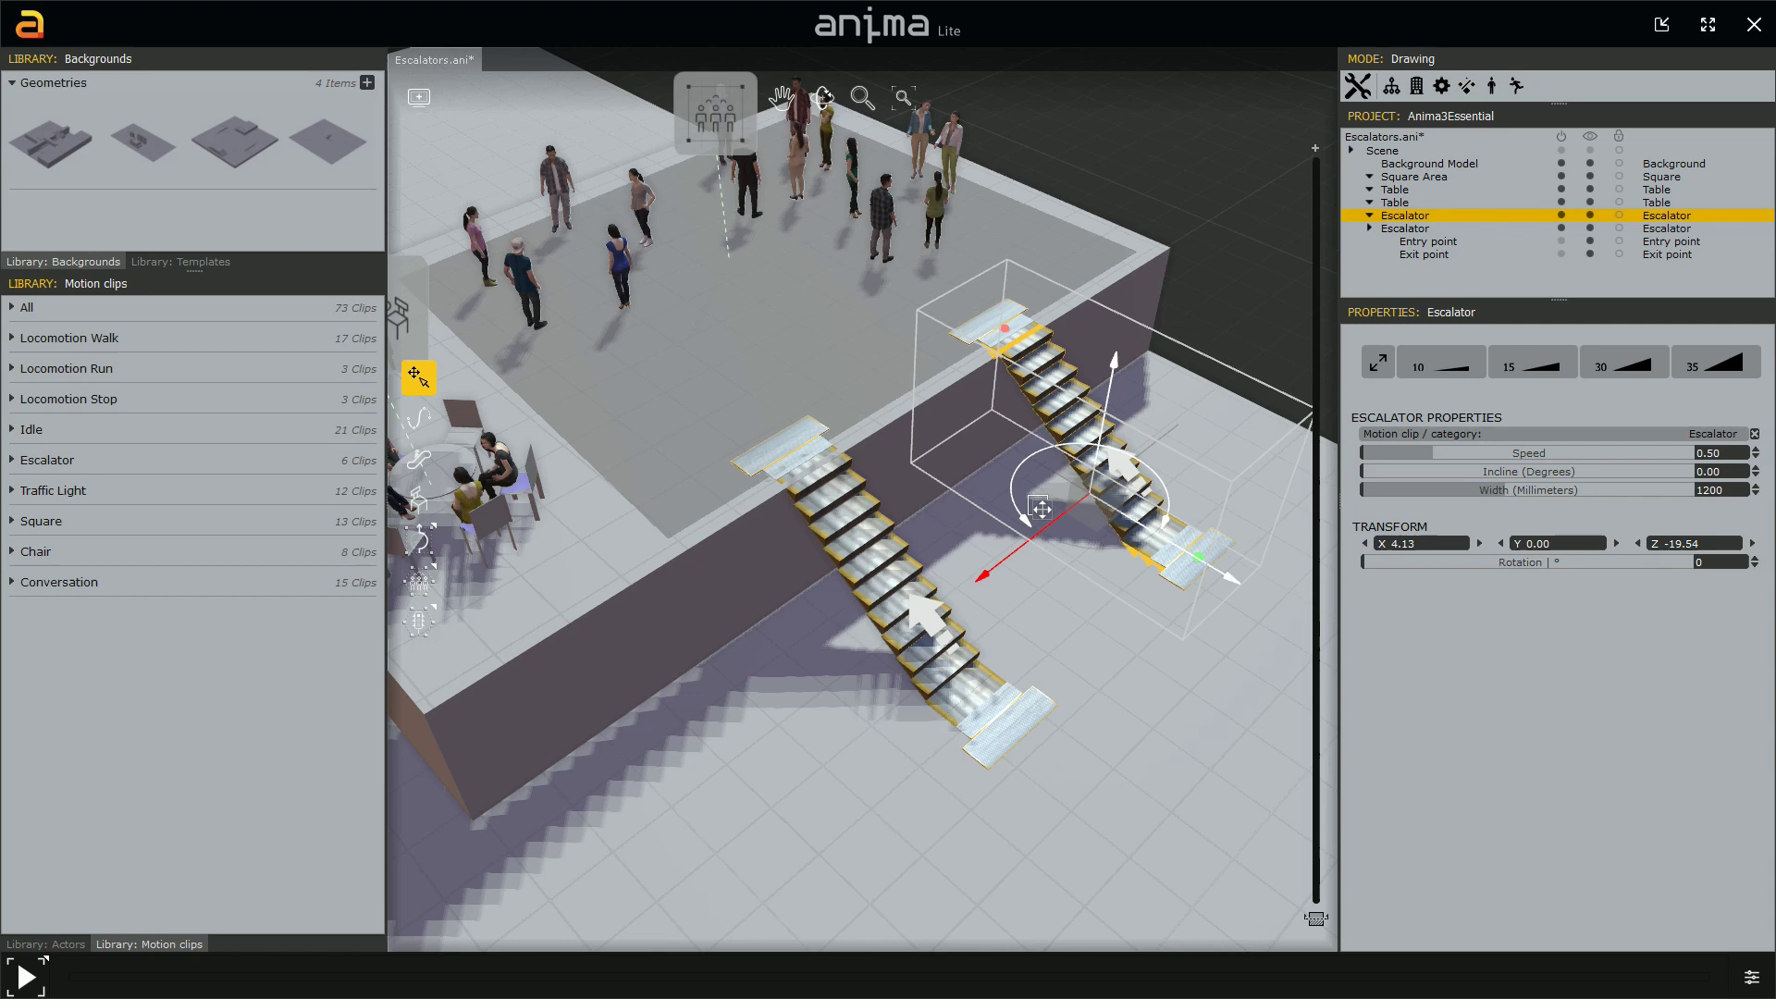
{"action": "middle_click_drag", "start_coordinate": [1078, 597], "coordinate": [1036, 649]}
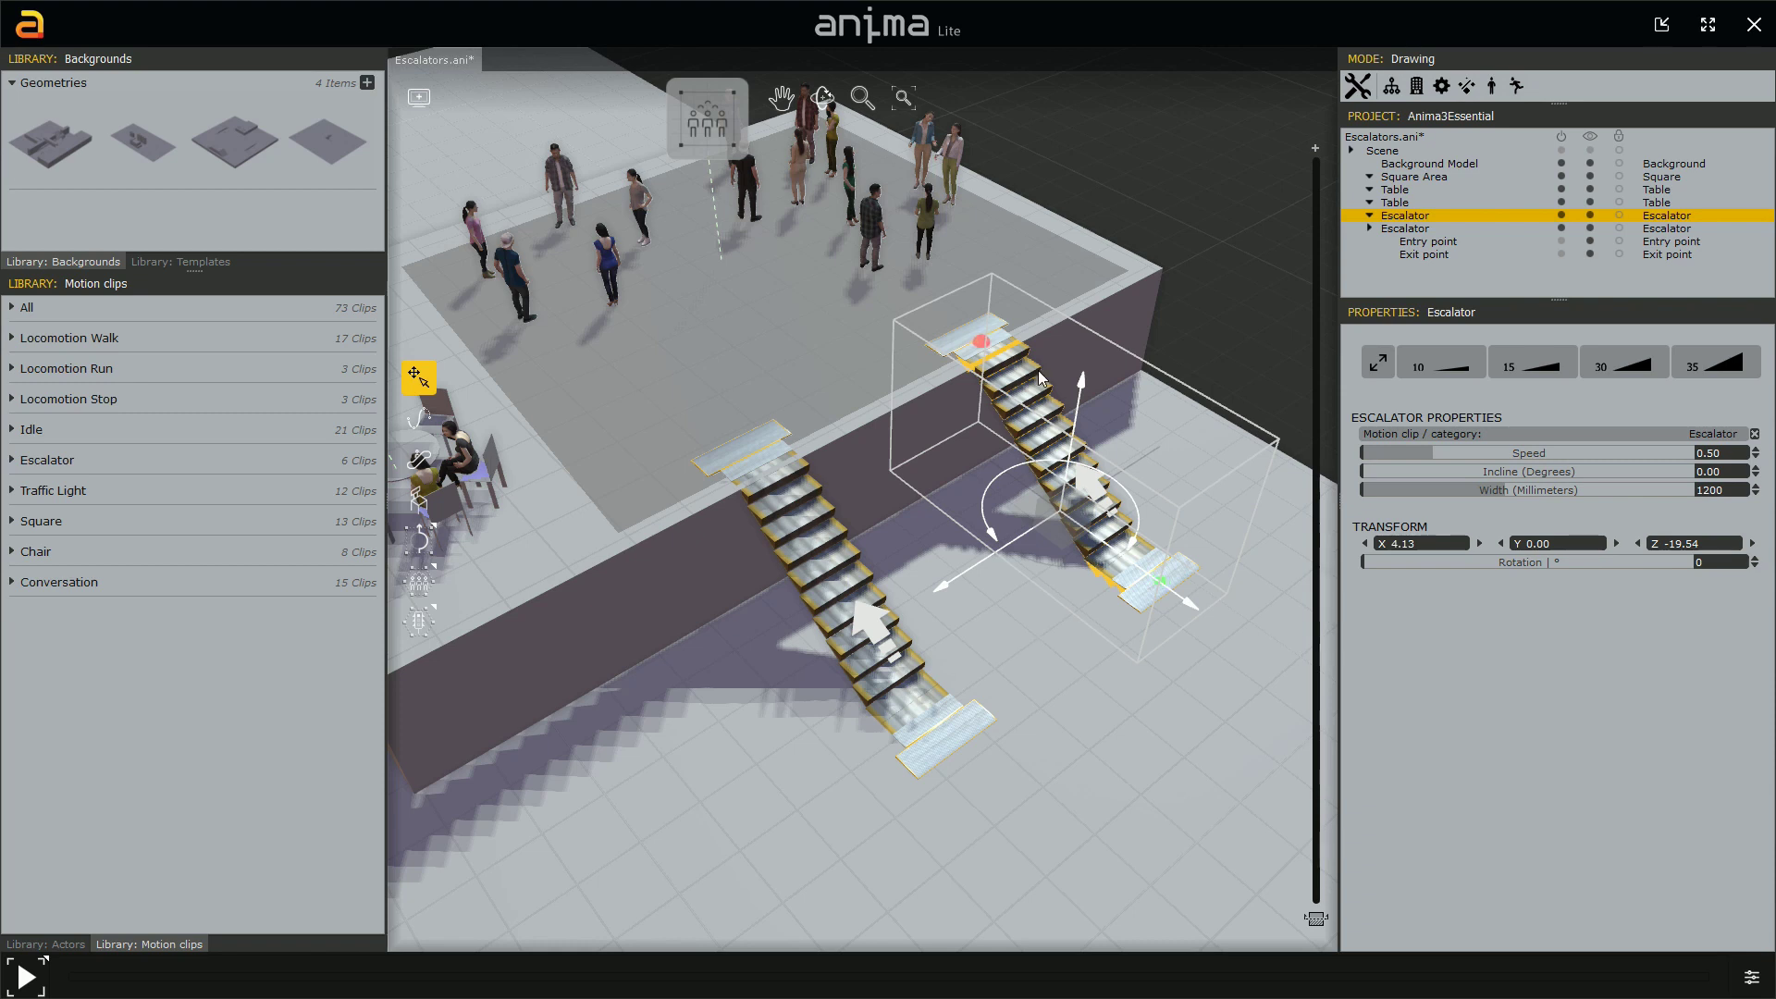
- Reverse the second escalator so it runs down from the platform, then deselect it
{"action": "left_click", "coordinate": [1378, 367]}
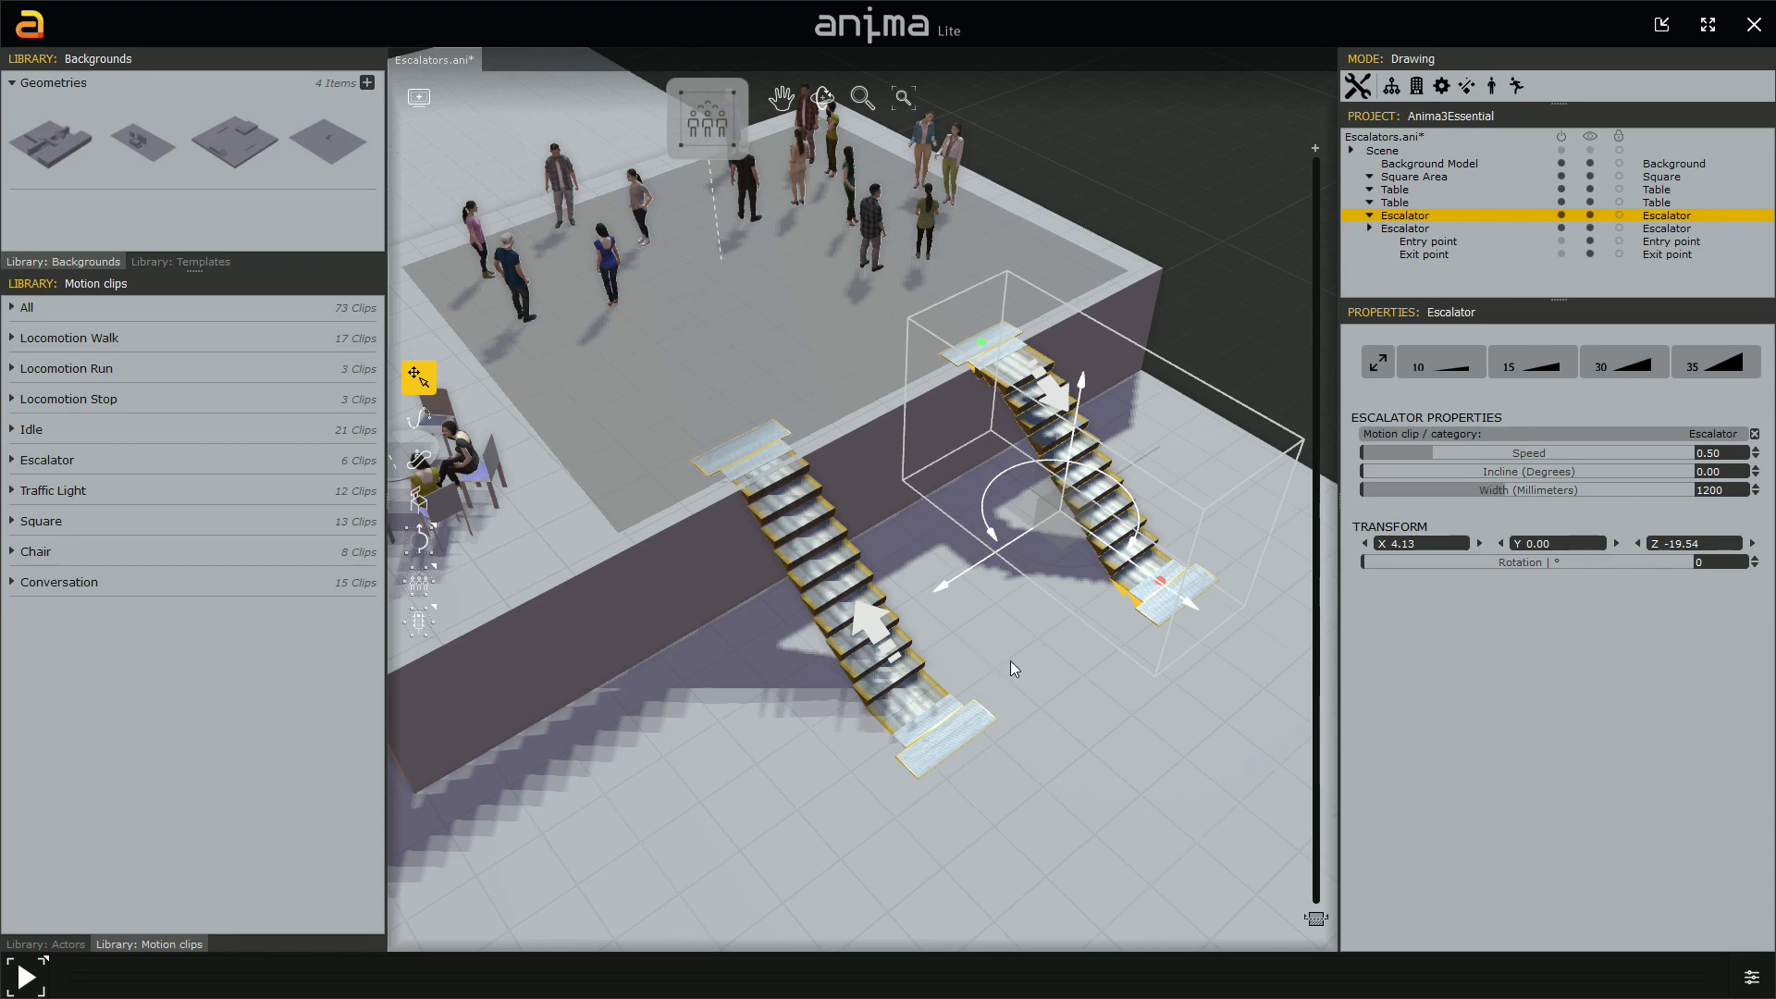
{"action": "middle_click_drag", "start_coordinate": [1010, 660], "coordinate": [1001, 660]}
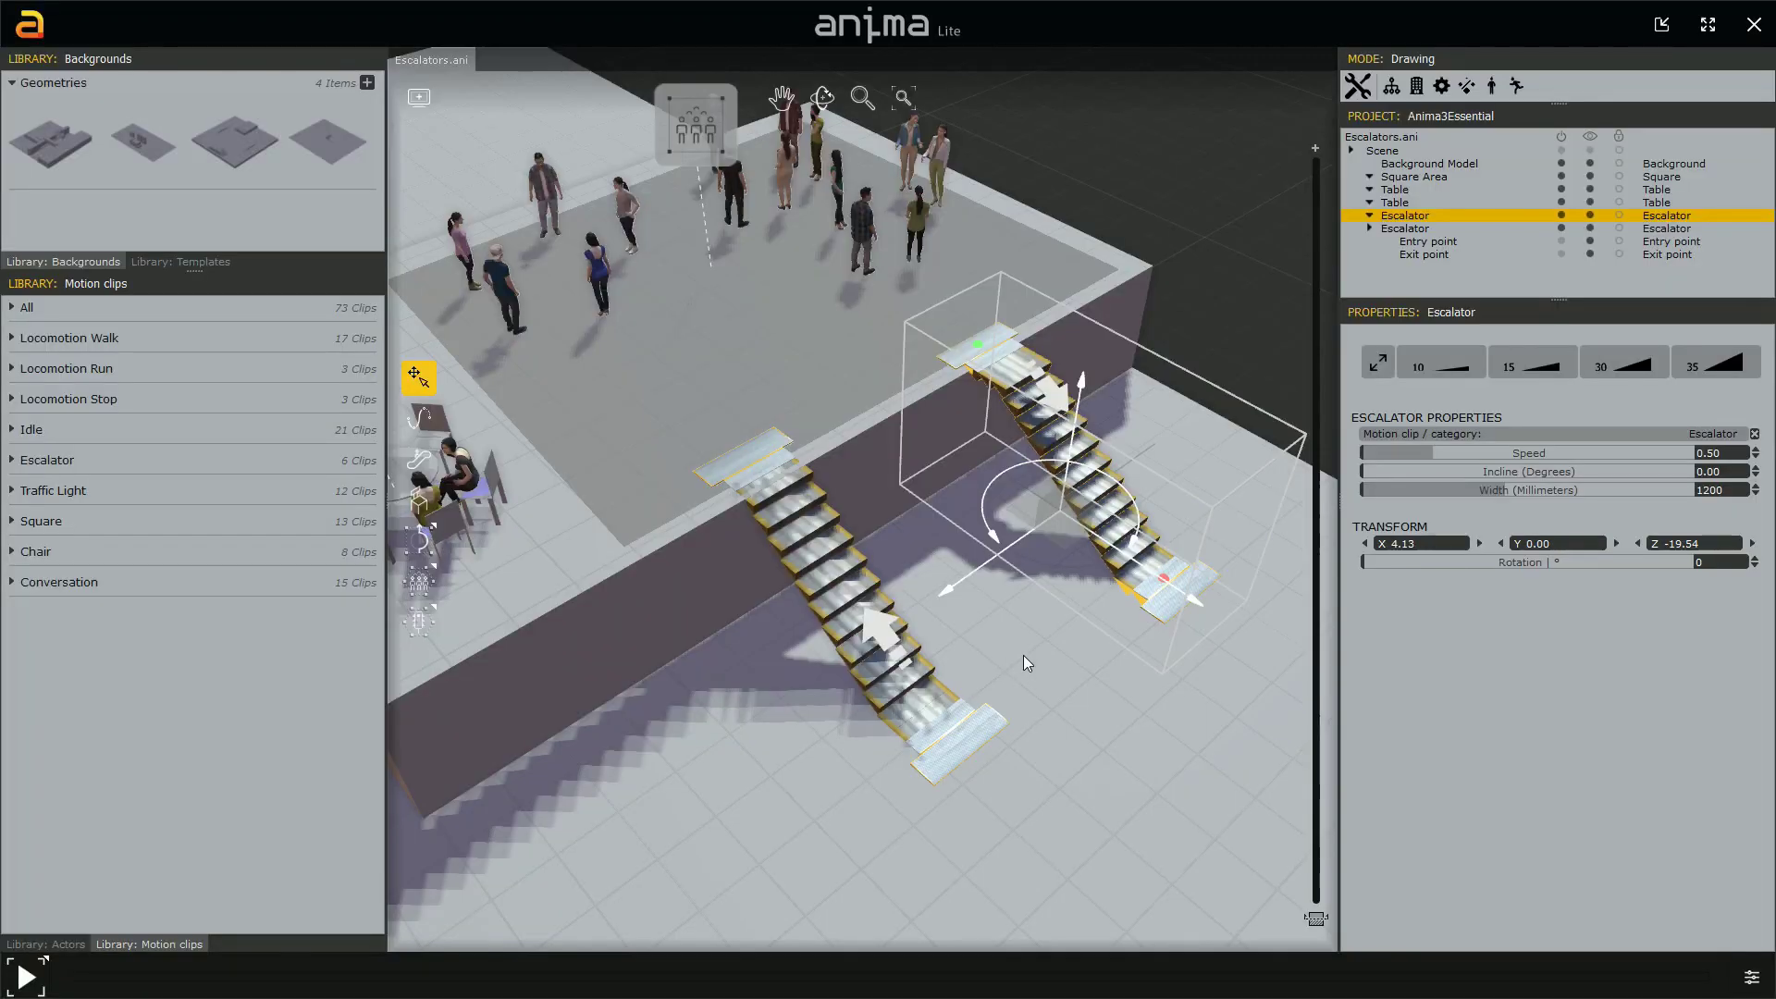
{"action": "middle_click_drag", "start_coordinate": [1023, 655], "coordinate": [867, 568]}
{"action": "left_click", "coordinate": [932, 652]}
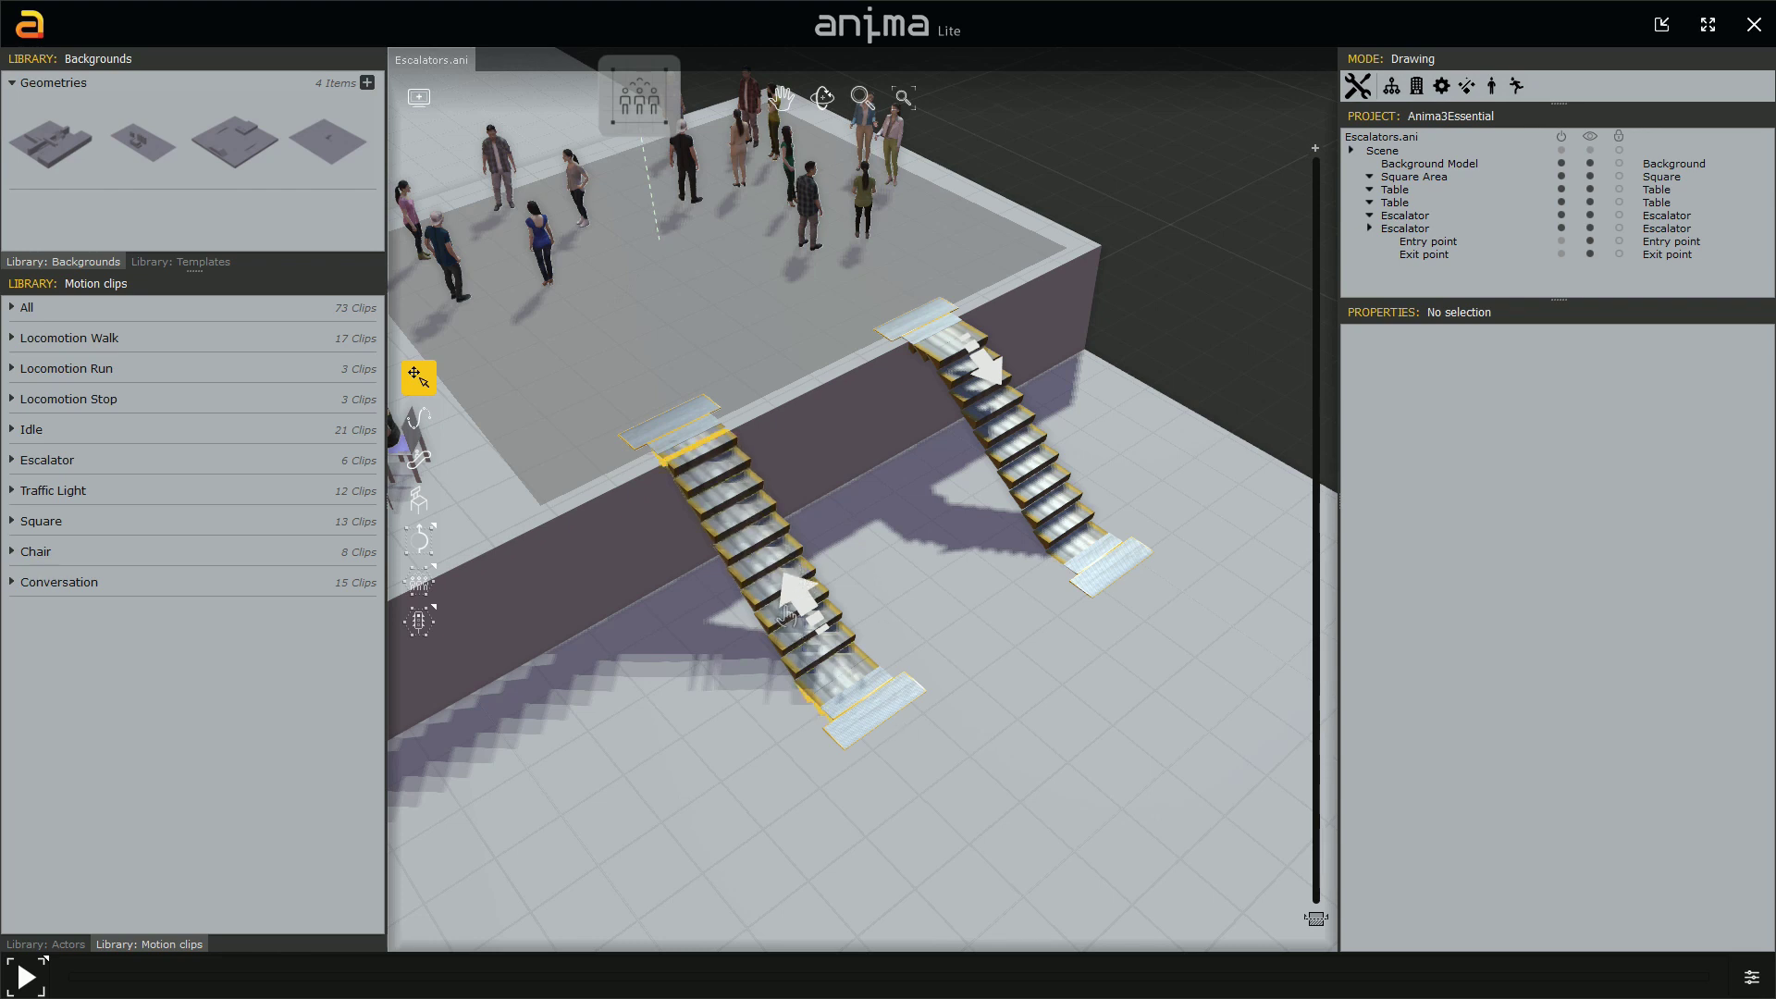
- Start a new walking path at ground-floor point X 10.87, Z -14.19, before the up escalator
{"action": "scroll", "coordinate": [929, 631], "scroll_direction": "down", "scroll_amount": 1}
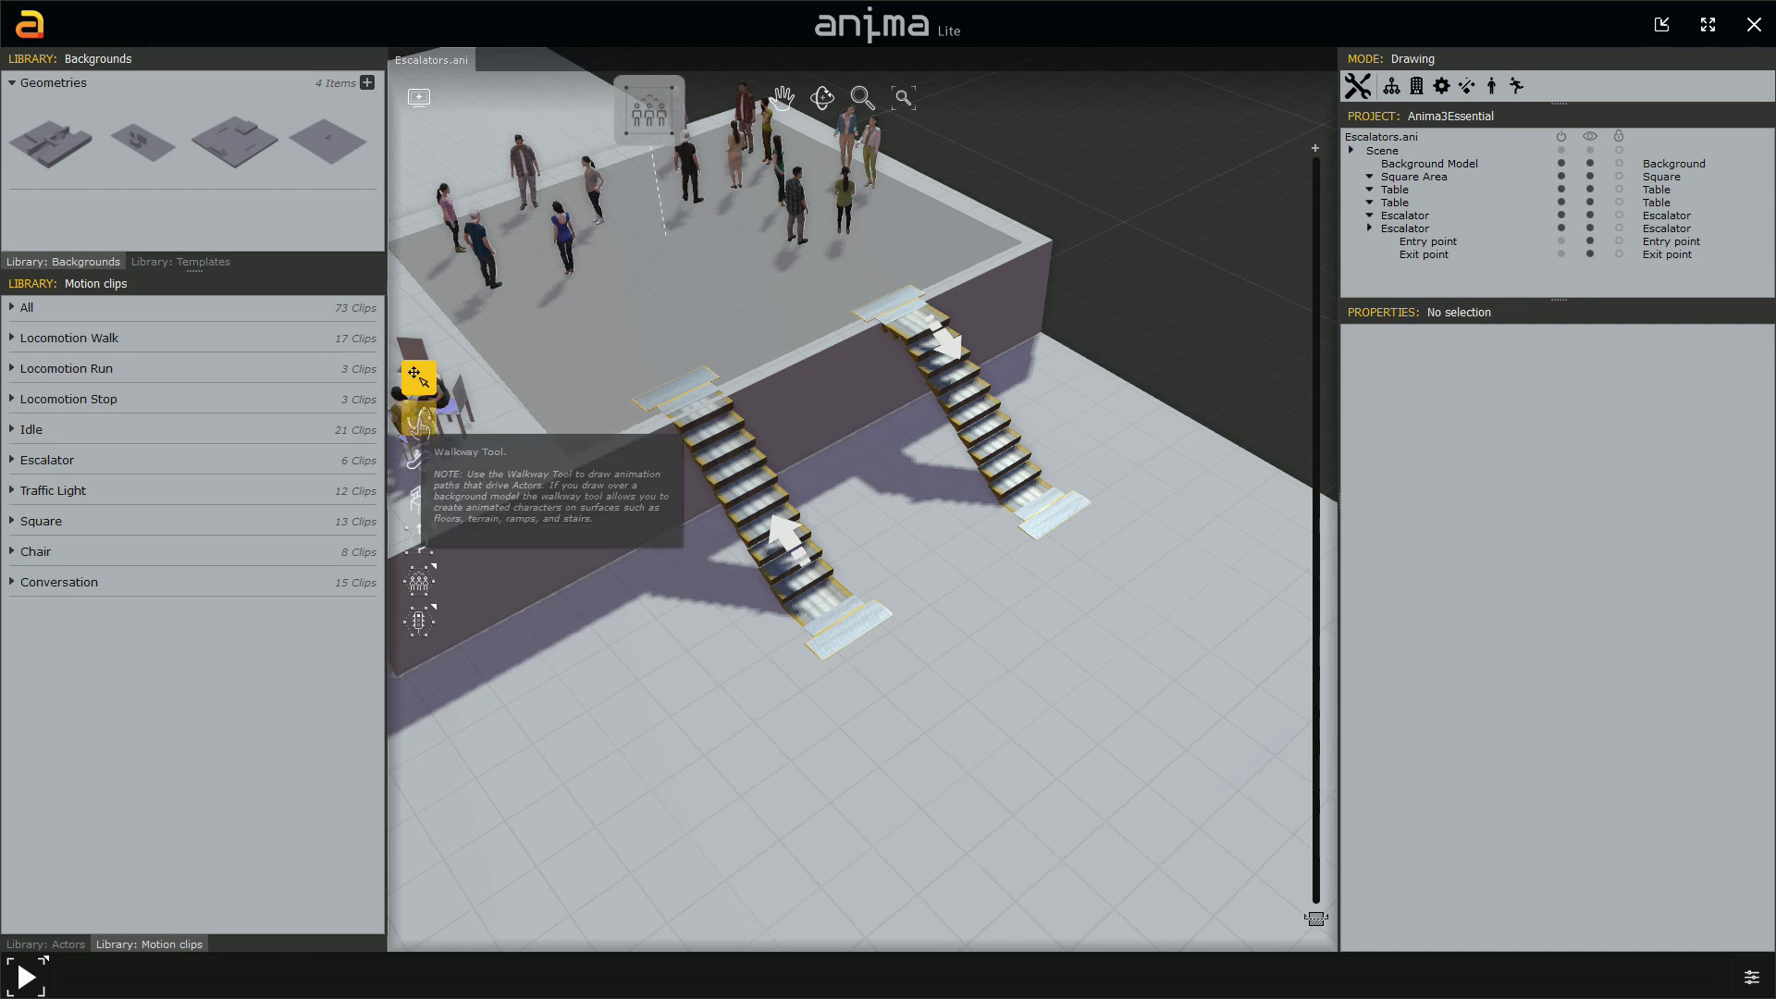
{"action": "left_click", "coordinate": [418, 424]}
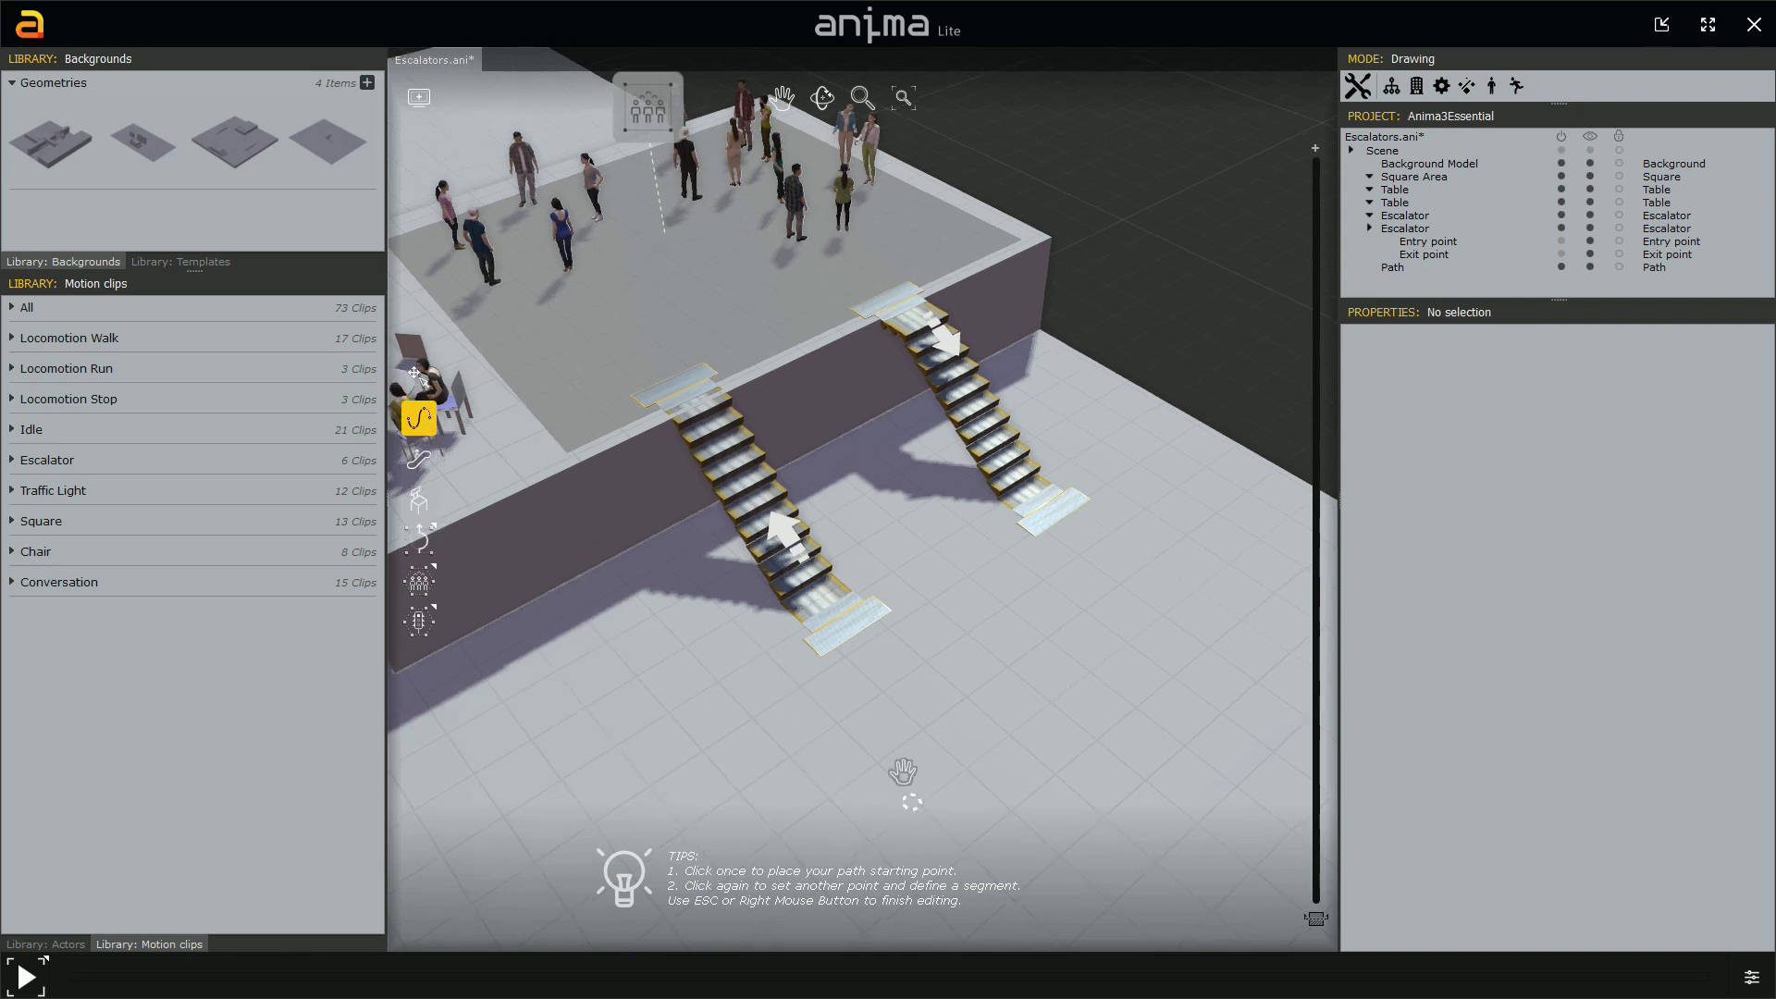
{"action": "middle_click_drag", "start_coordinate": [902, 772], "coordinate": [840, 614]}
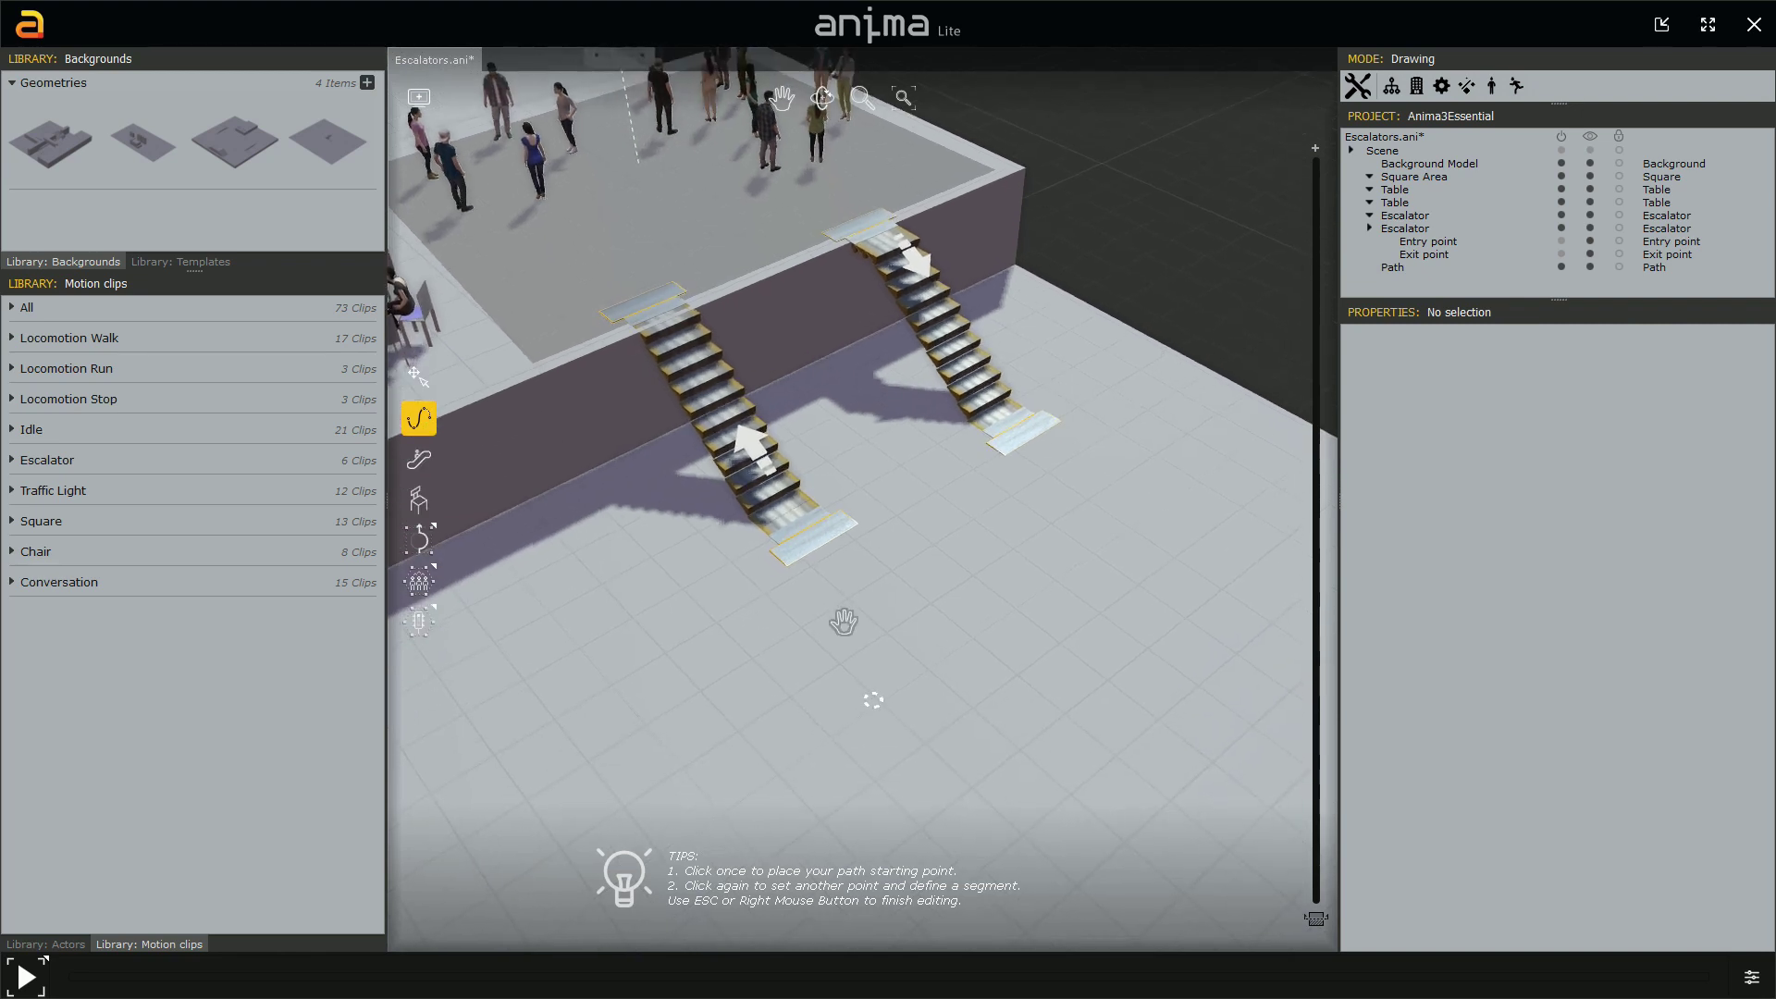
{"action": "left_click", "coordinate": [974, 696]}
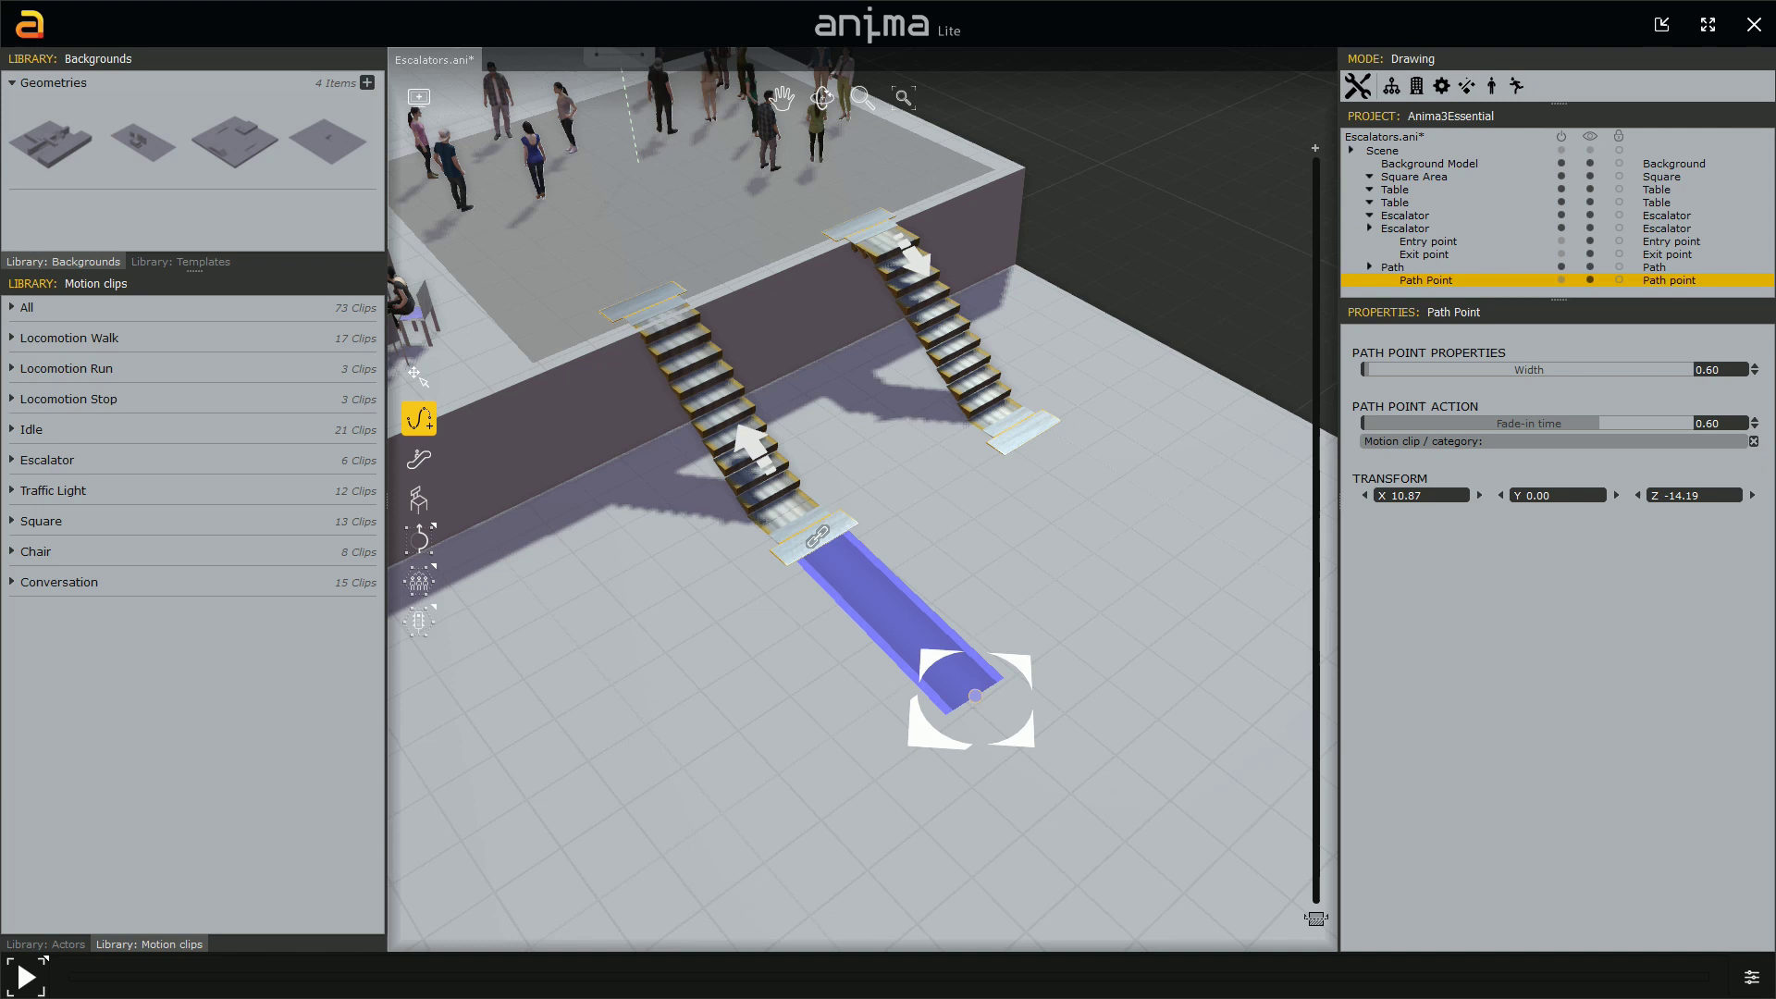
- Route the path up the first escalator, across the platform, down the second to X 11.76
{"action": "left_click", "coordinate": [816, 537]}
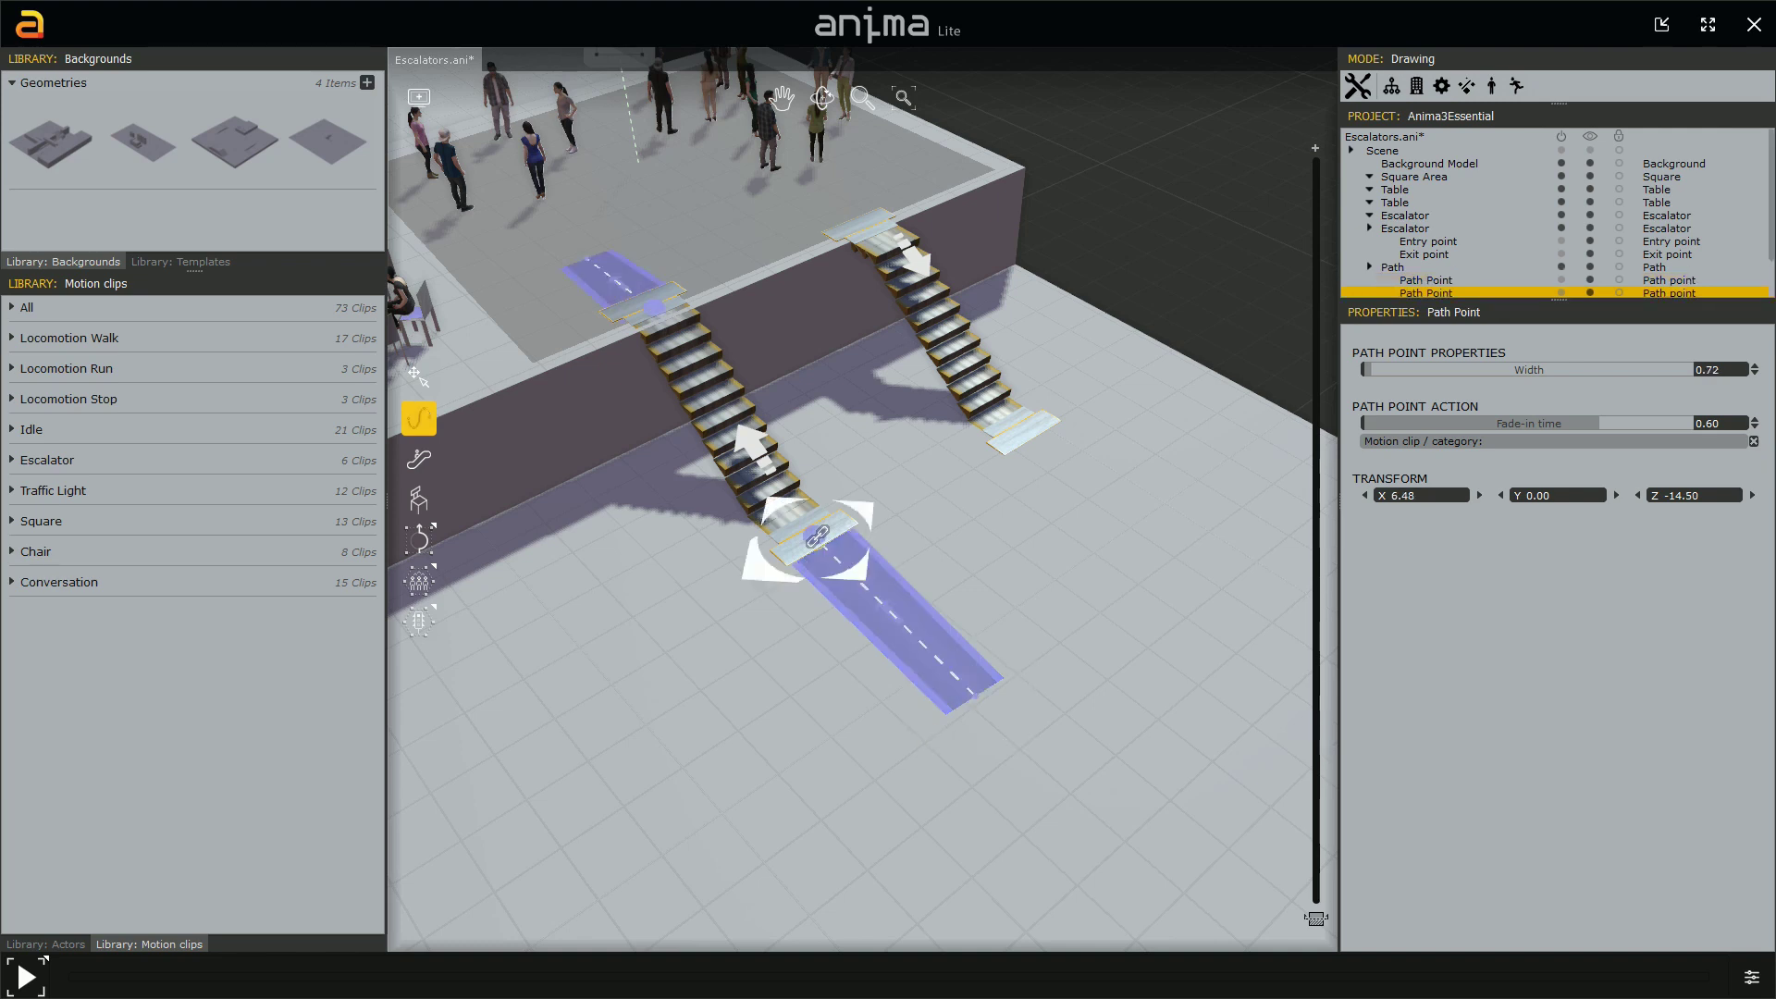
{"action": "left_click", "coordinate": [794, 181]}
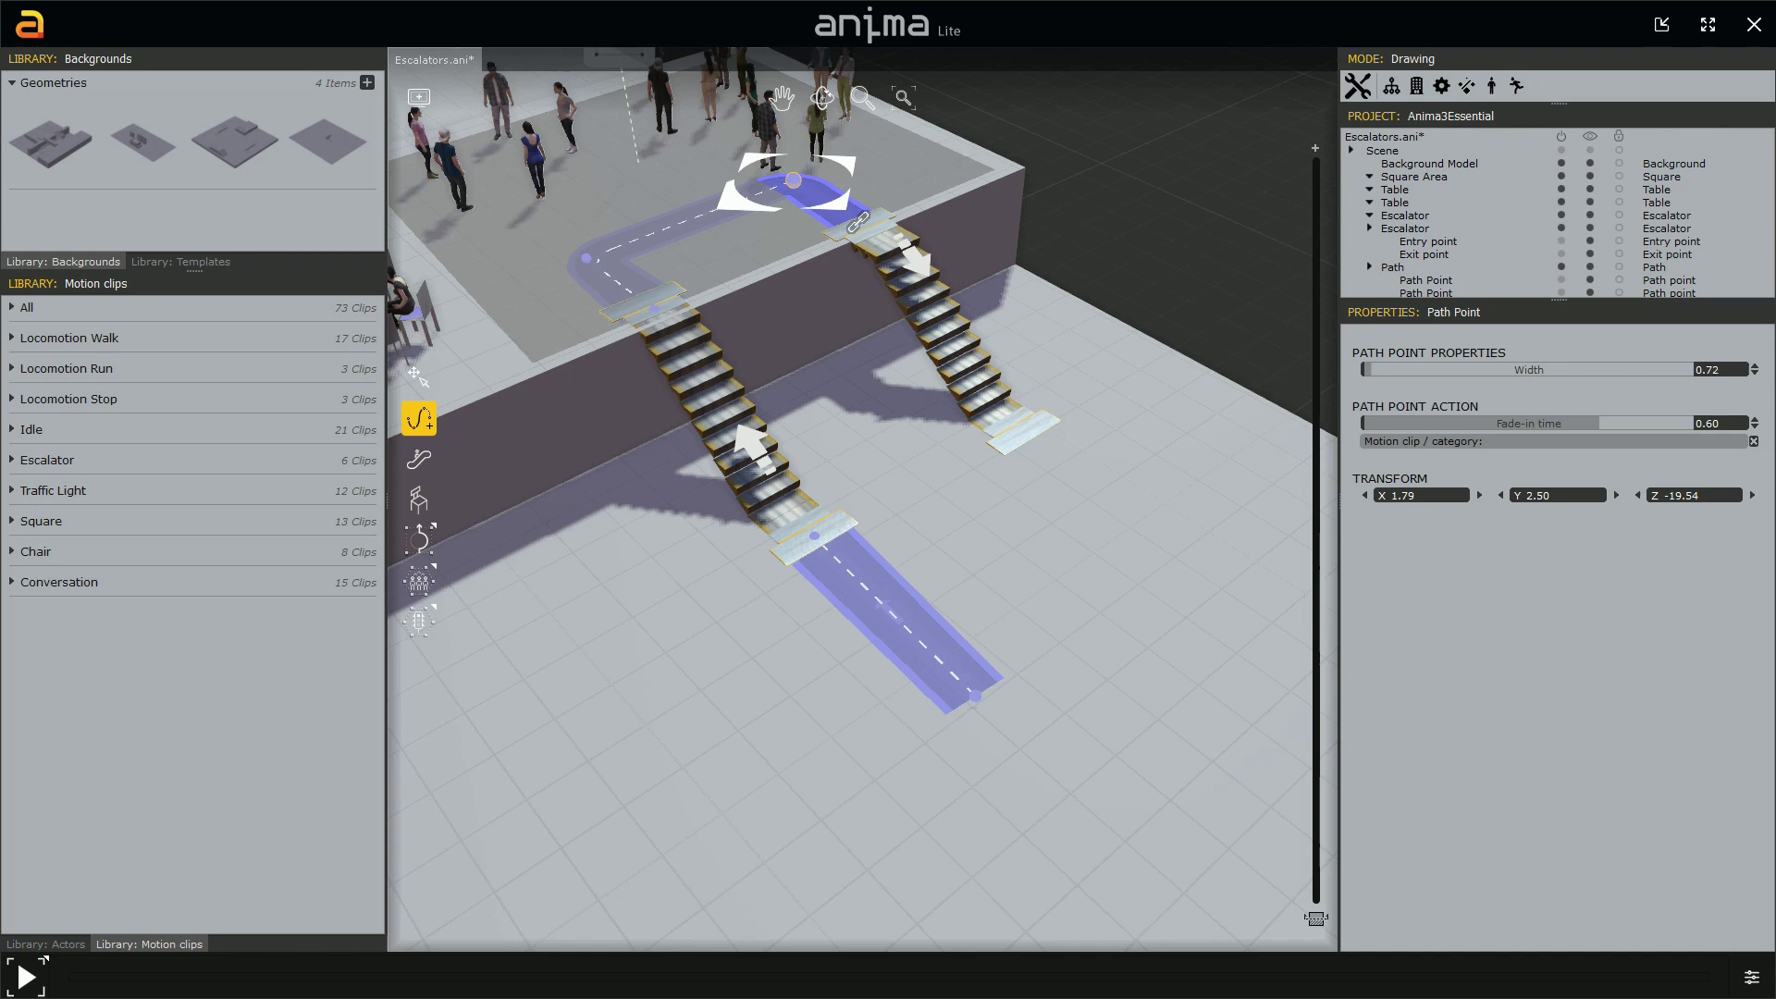
{"action": "left_click", "coordinate": [858, 222]}
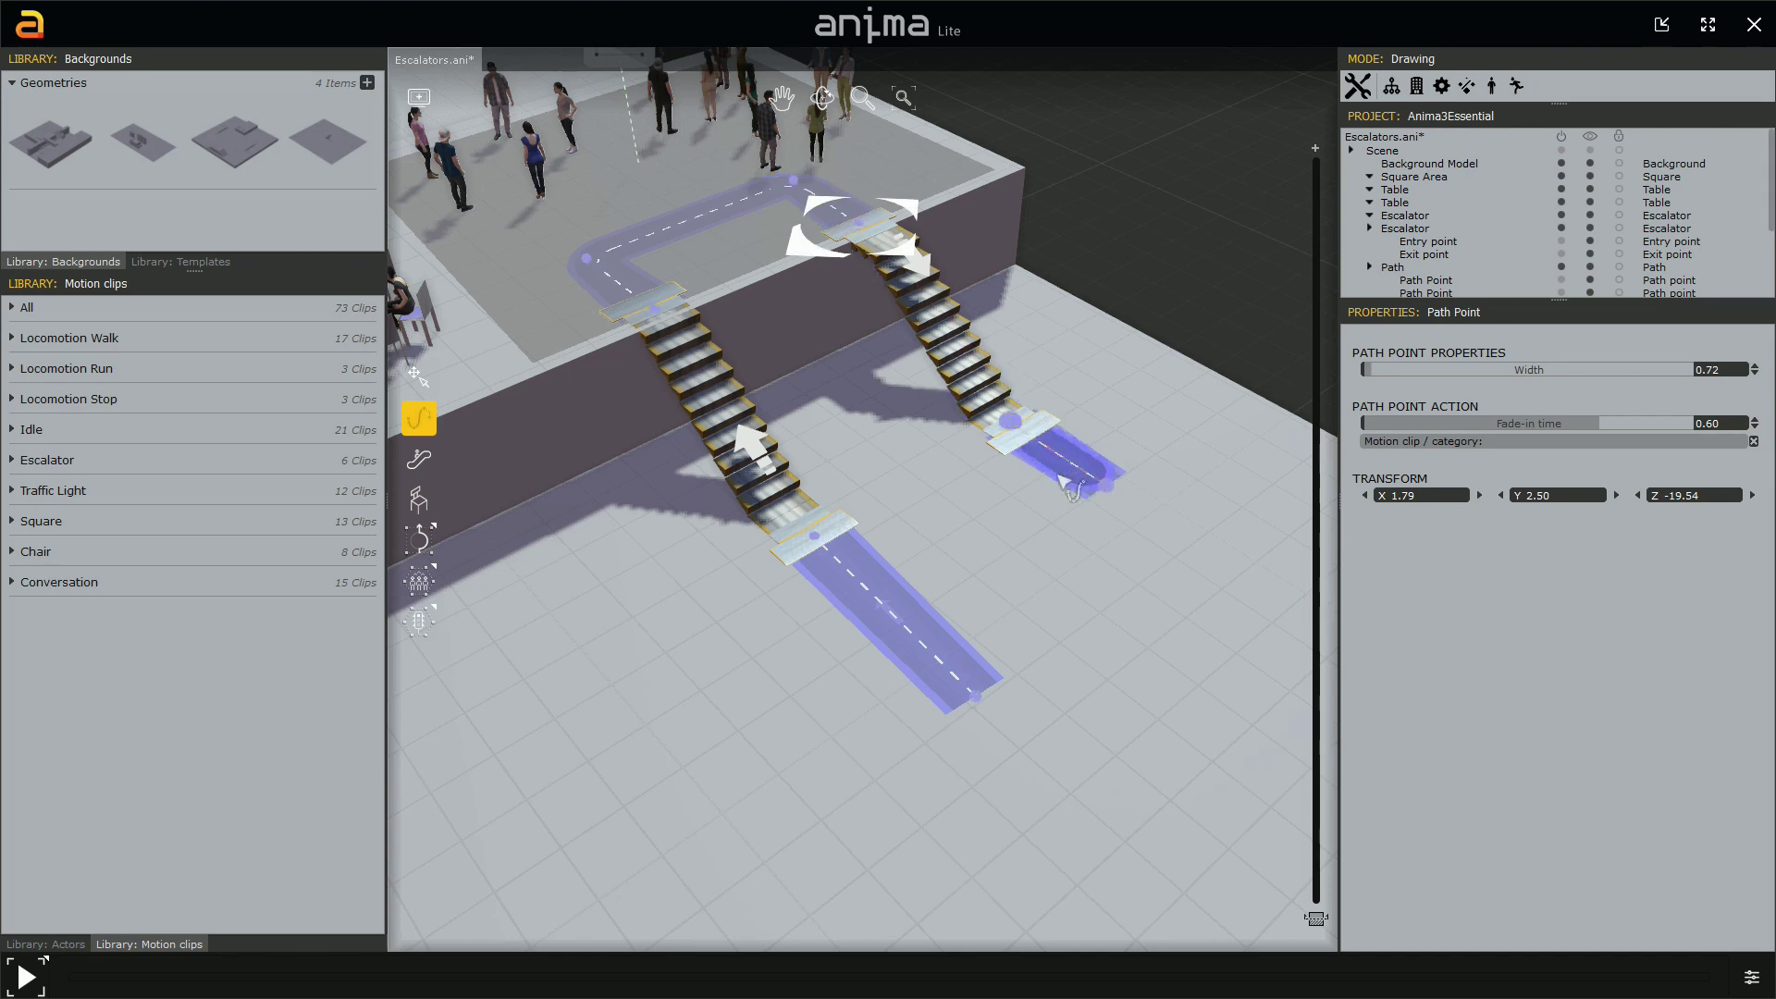
{"action": "left_click", "coordinate": [1230, 566]}
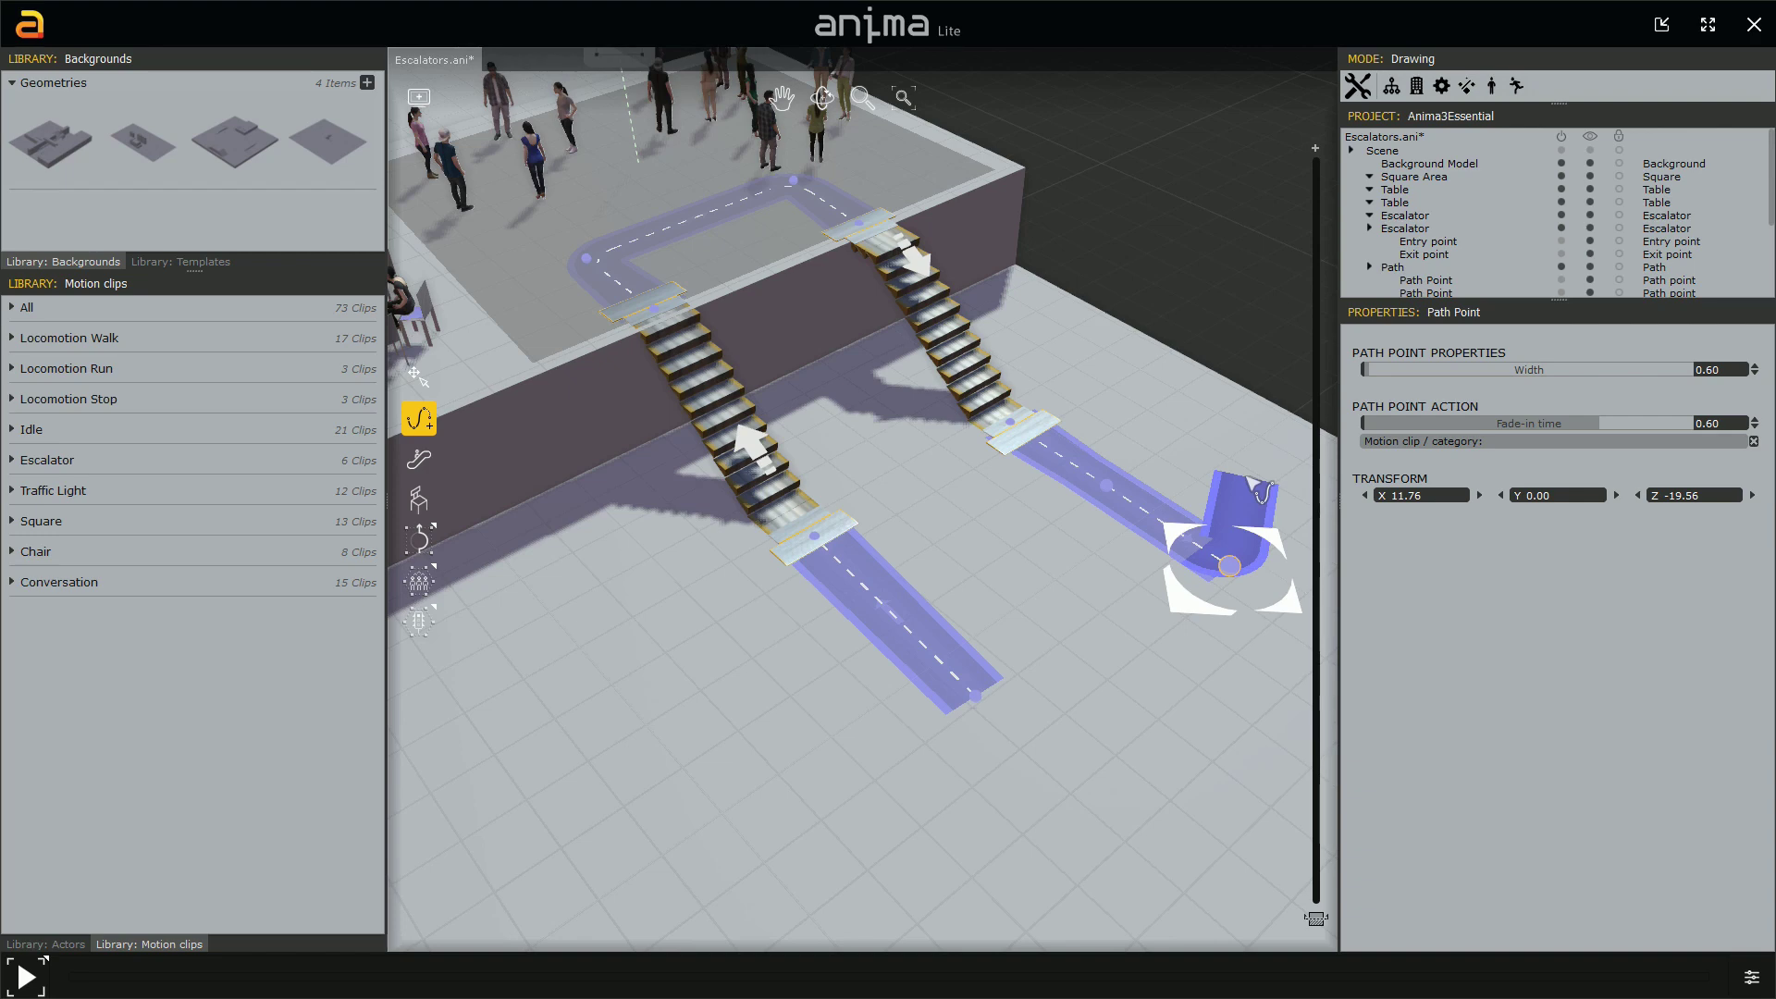
{"action": "right_click", "coordinate": [1248, 477]}
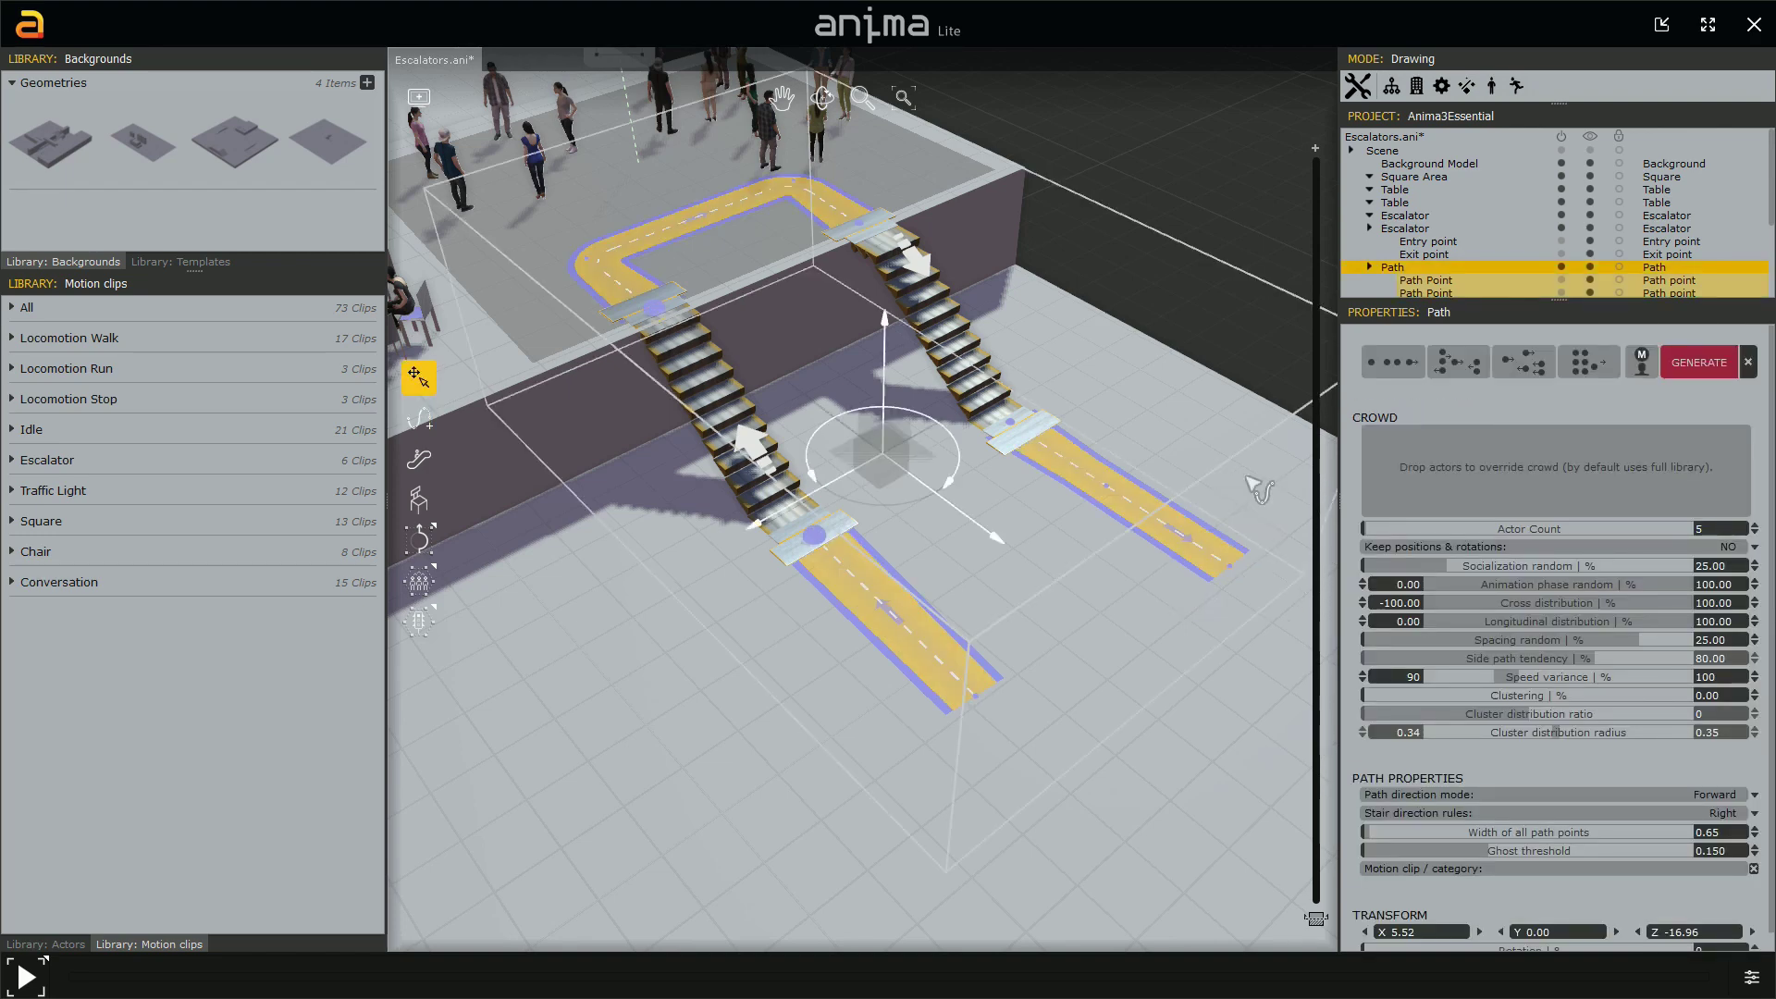
{"action": "middle_click_drag", "start_coordinate": [975, 562], "coordinate": [1029, 644]}
{"action": "scroll", "coordinate": [1003, 586], "scroll_direction": "up", "scroll_amount": 3}
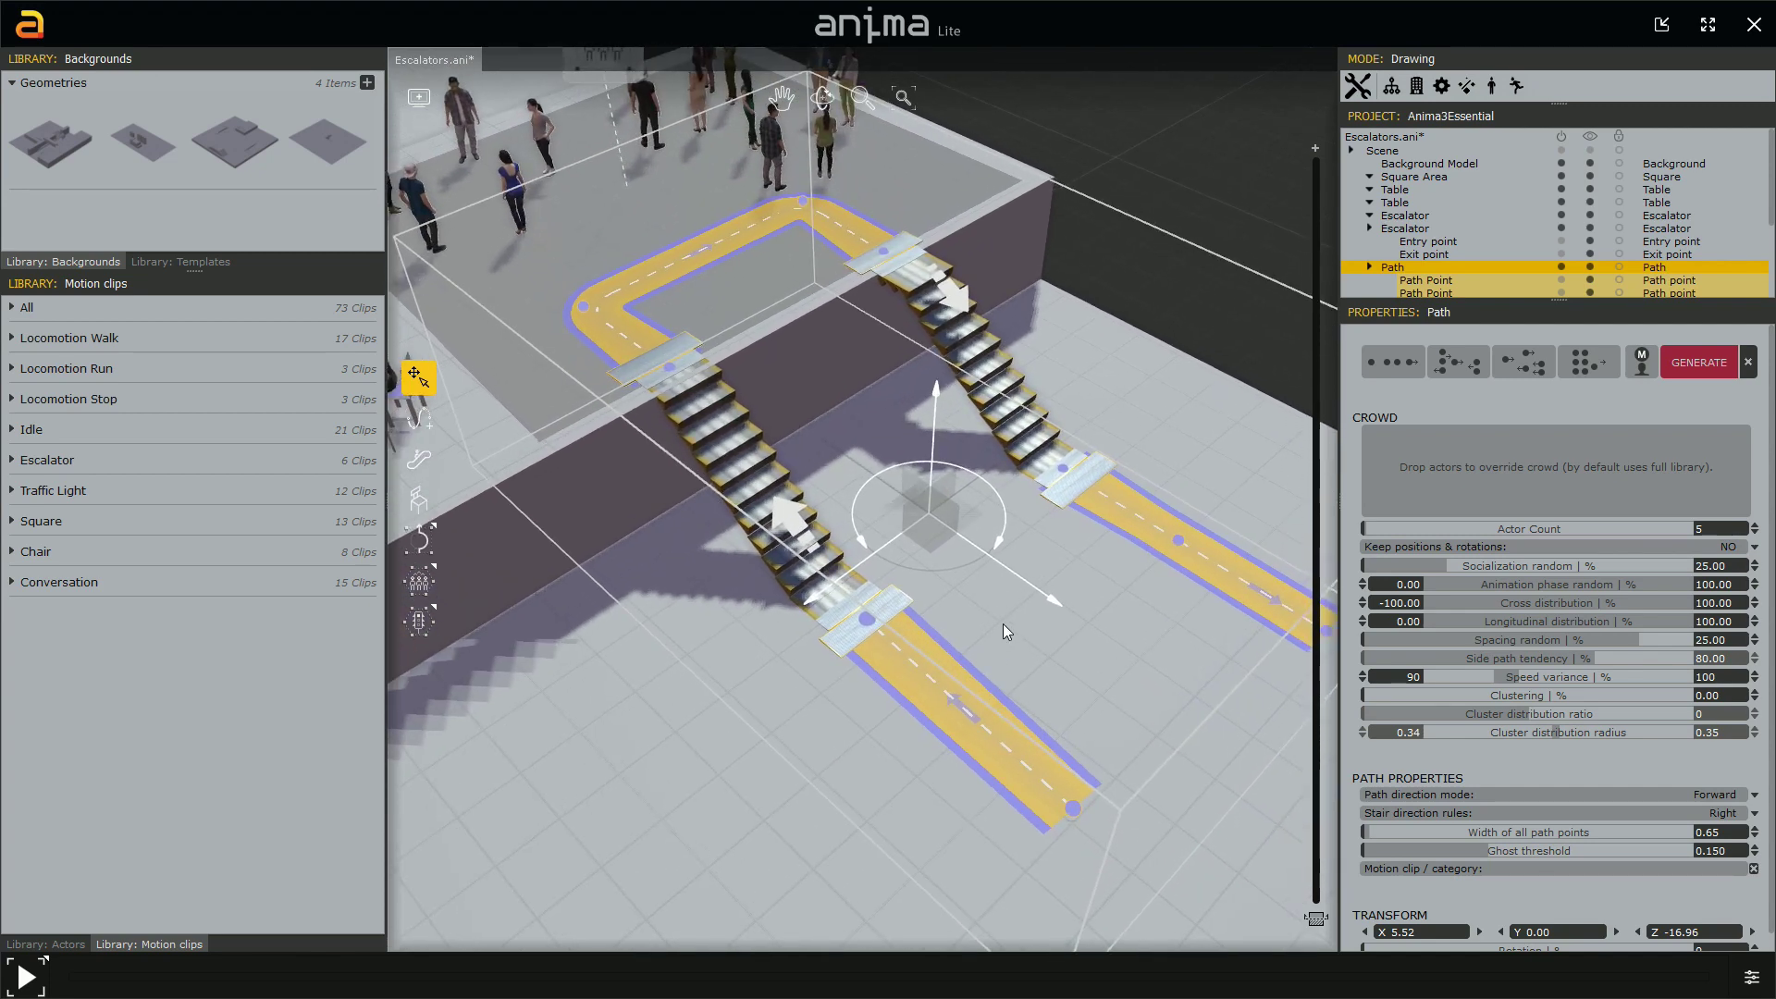
{"action": "middle_click_drag", "start_coordinate": [1006, 632], "coordinate": [974, 607]}
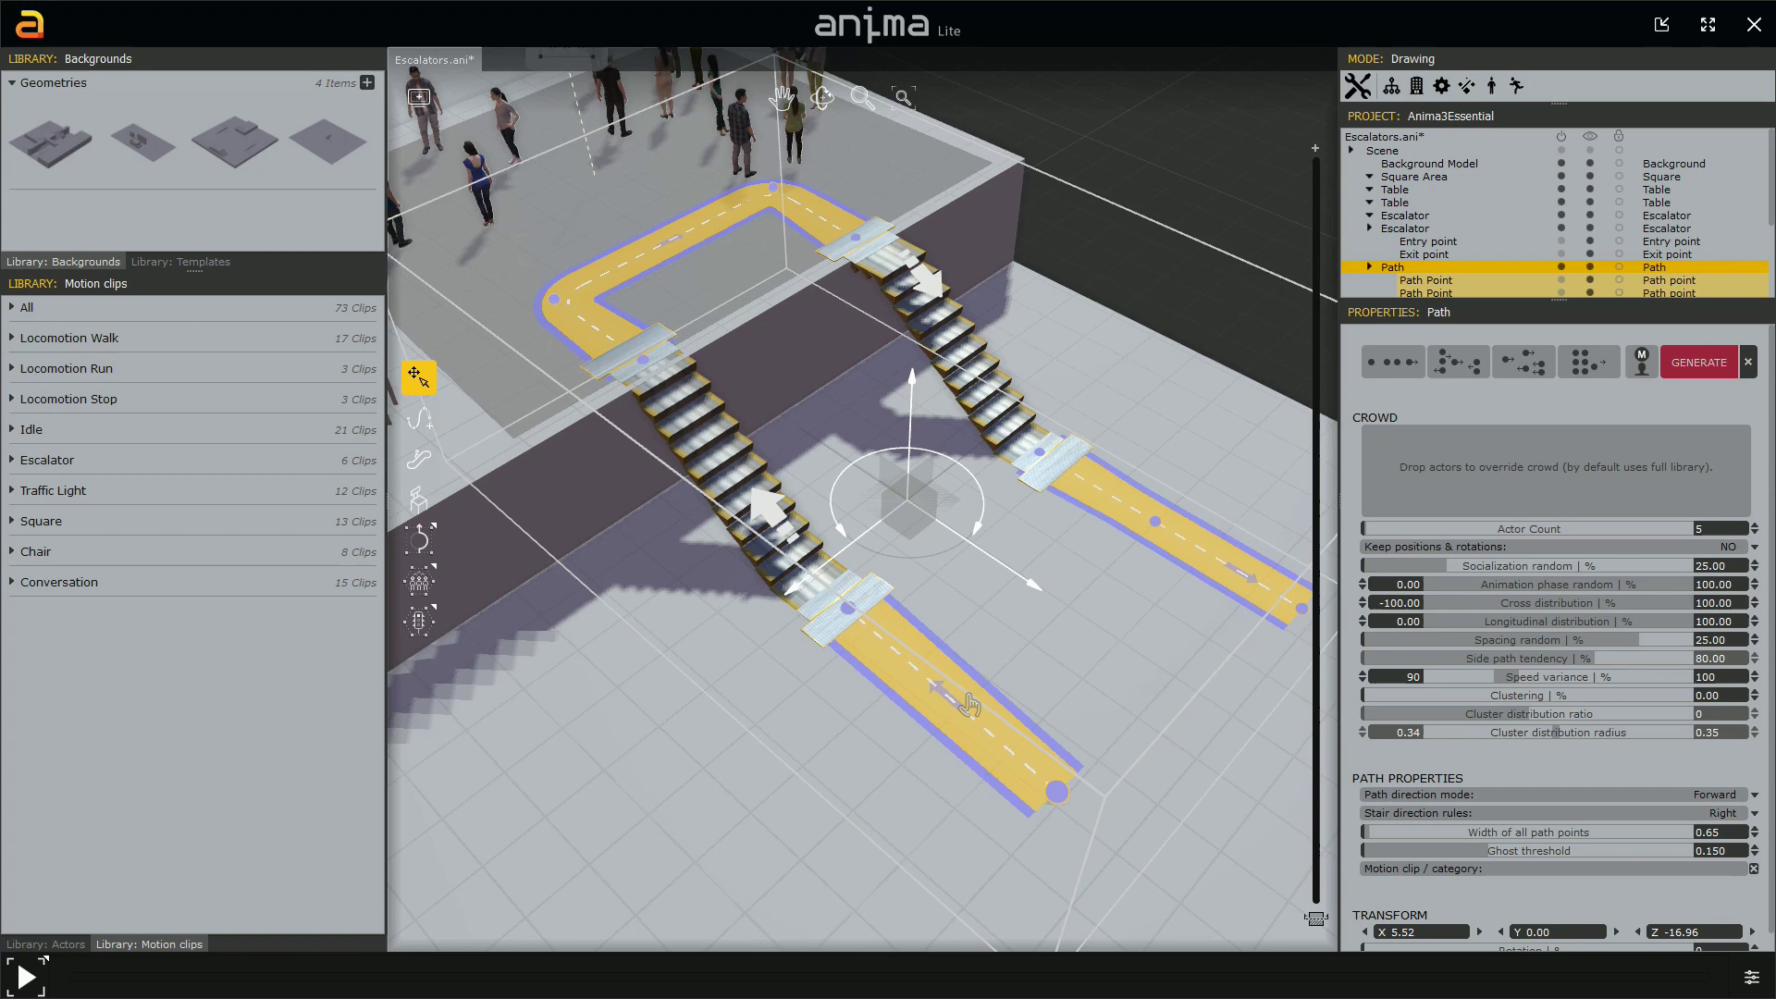
{"action": "middle_click_drag", "start_coordinate": [969, 705], "coordinate": [954, 697]}
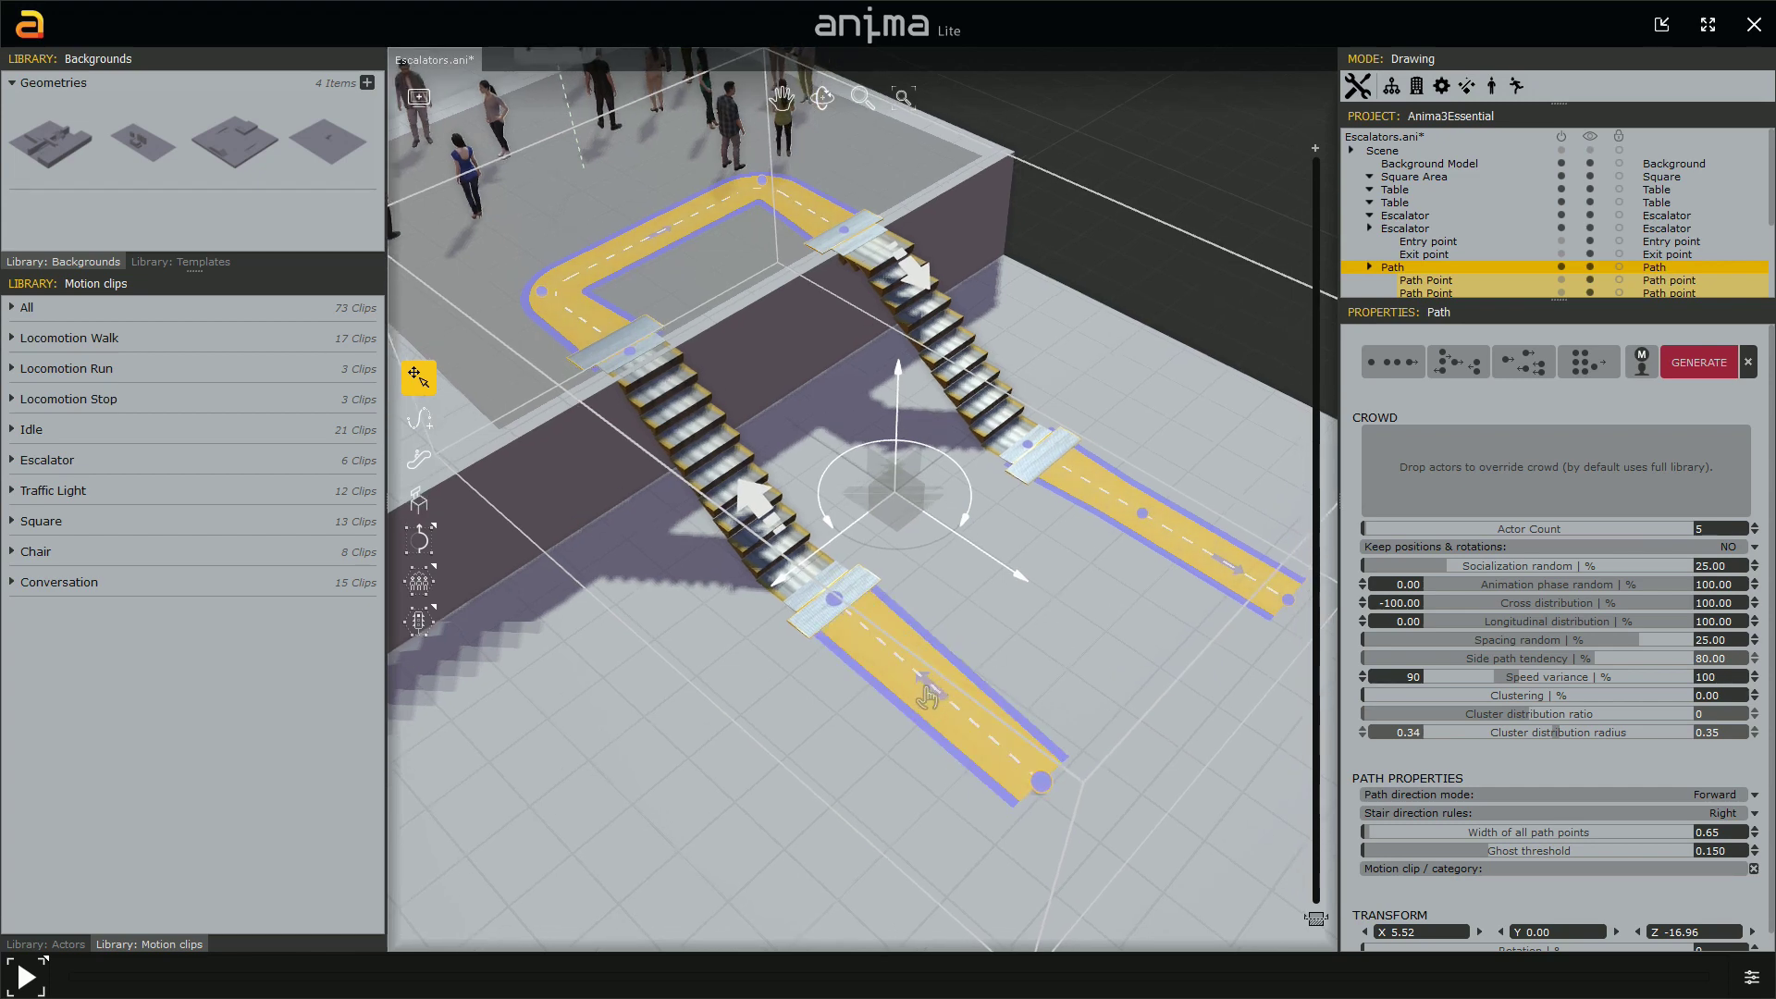
{"action": "scroll", "coordinate": [928, 697], "scroll_direction": "up", "scroll_amount": 4}
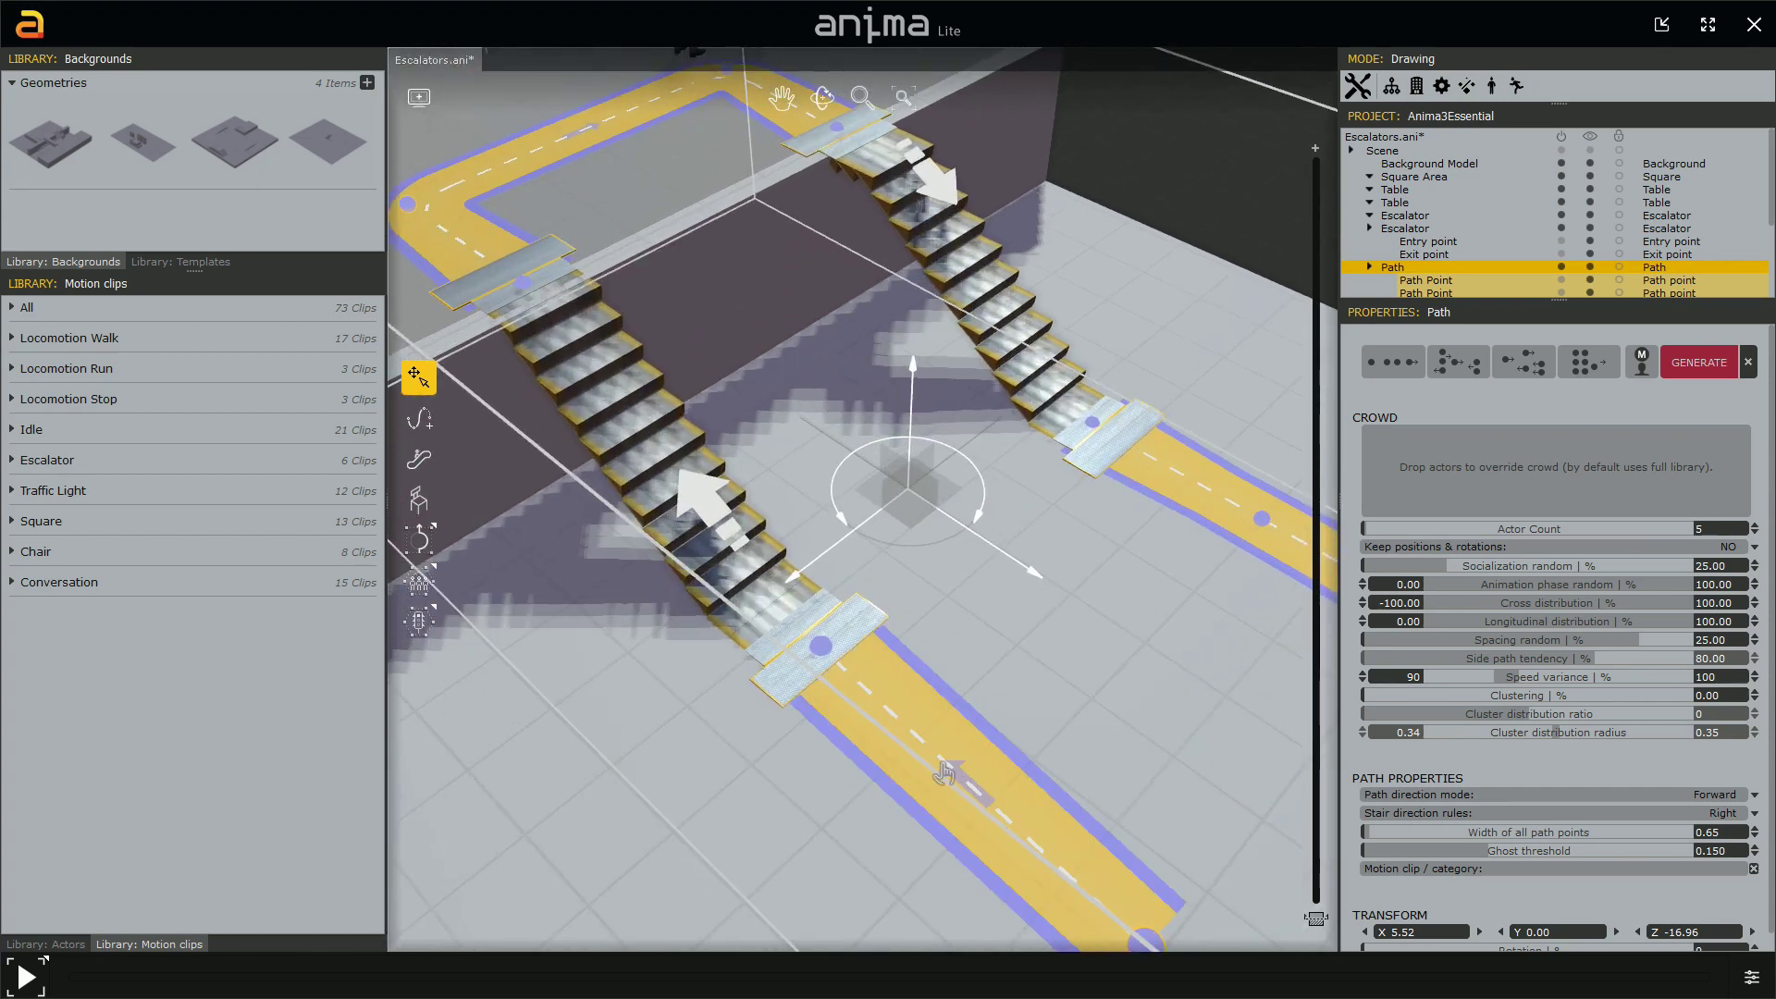
{"action": "scroll", "coordinate": [966, 805], "scroll_direction": "down", "scroll_amount": 5}
{"action": "scroll", "coordinate": [979, 596], "scroll_direction": "up", "scroll_amount": 3}
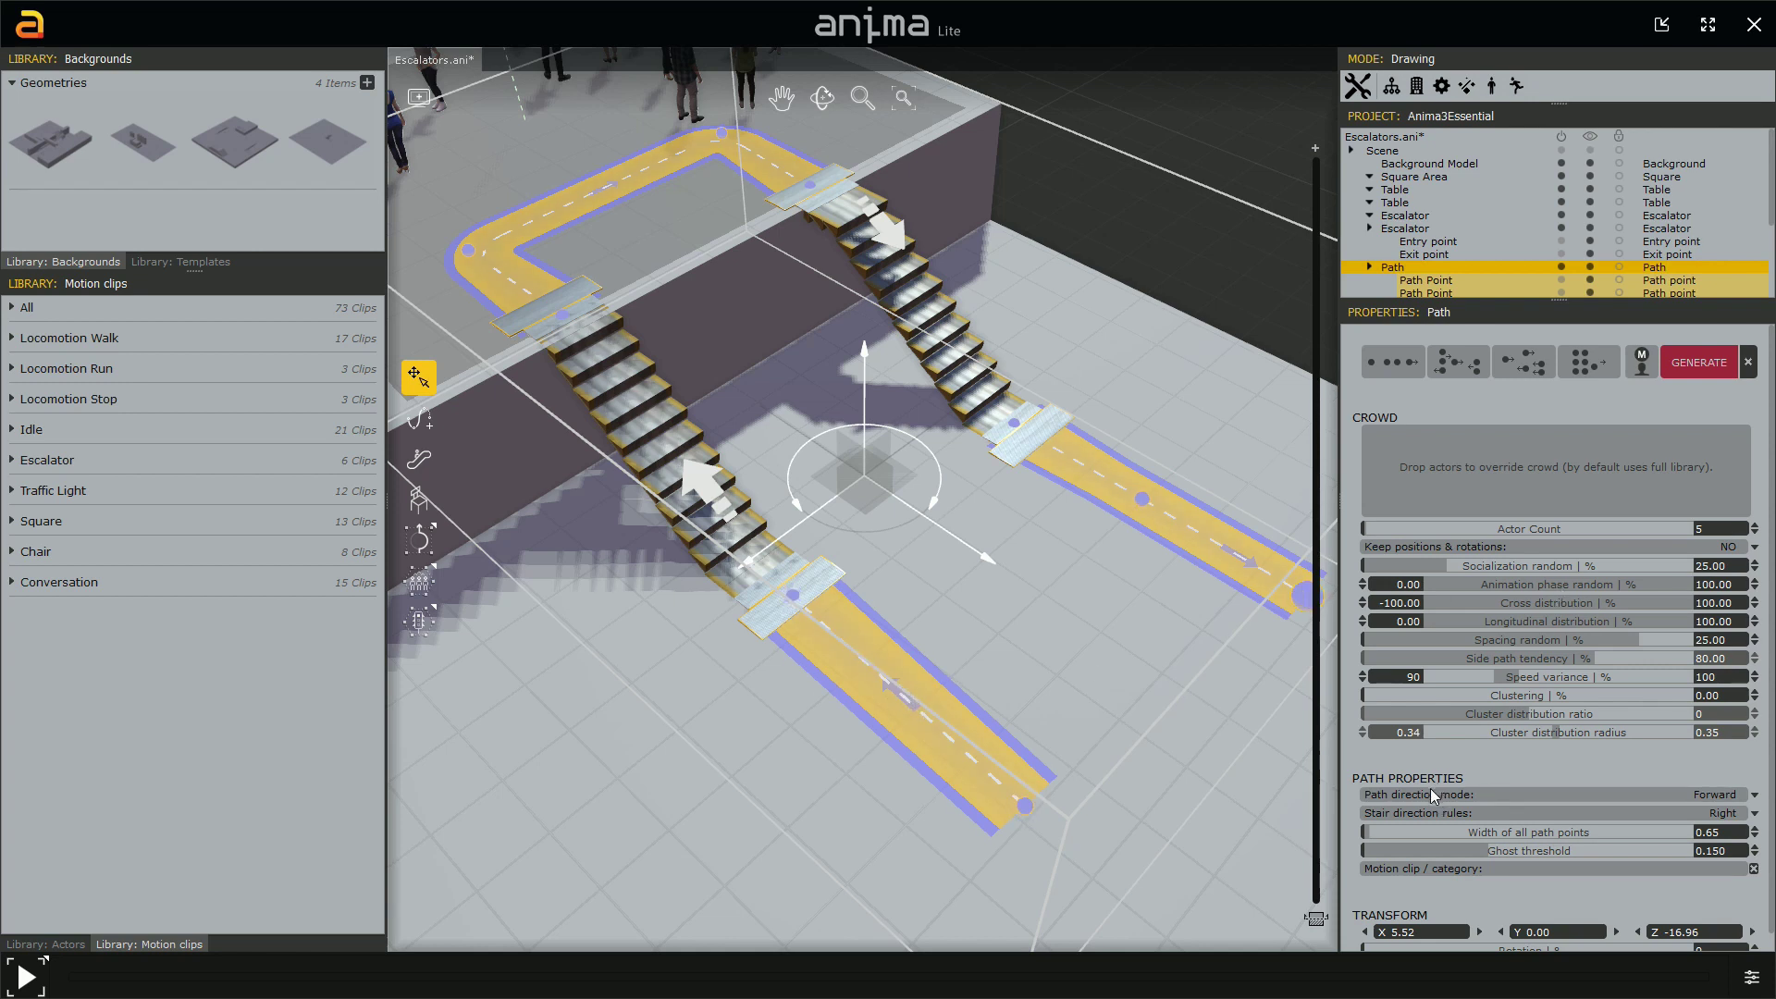
{"action": "left_click", "coordinate": [1723, 795]}
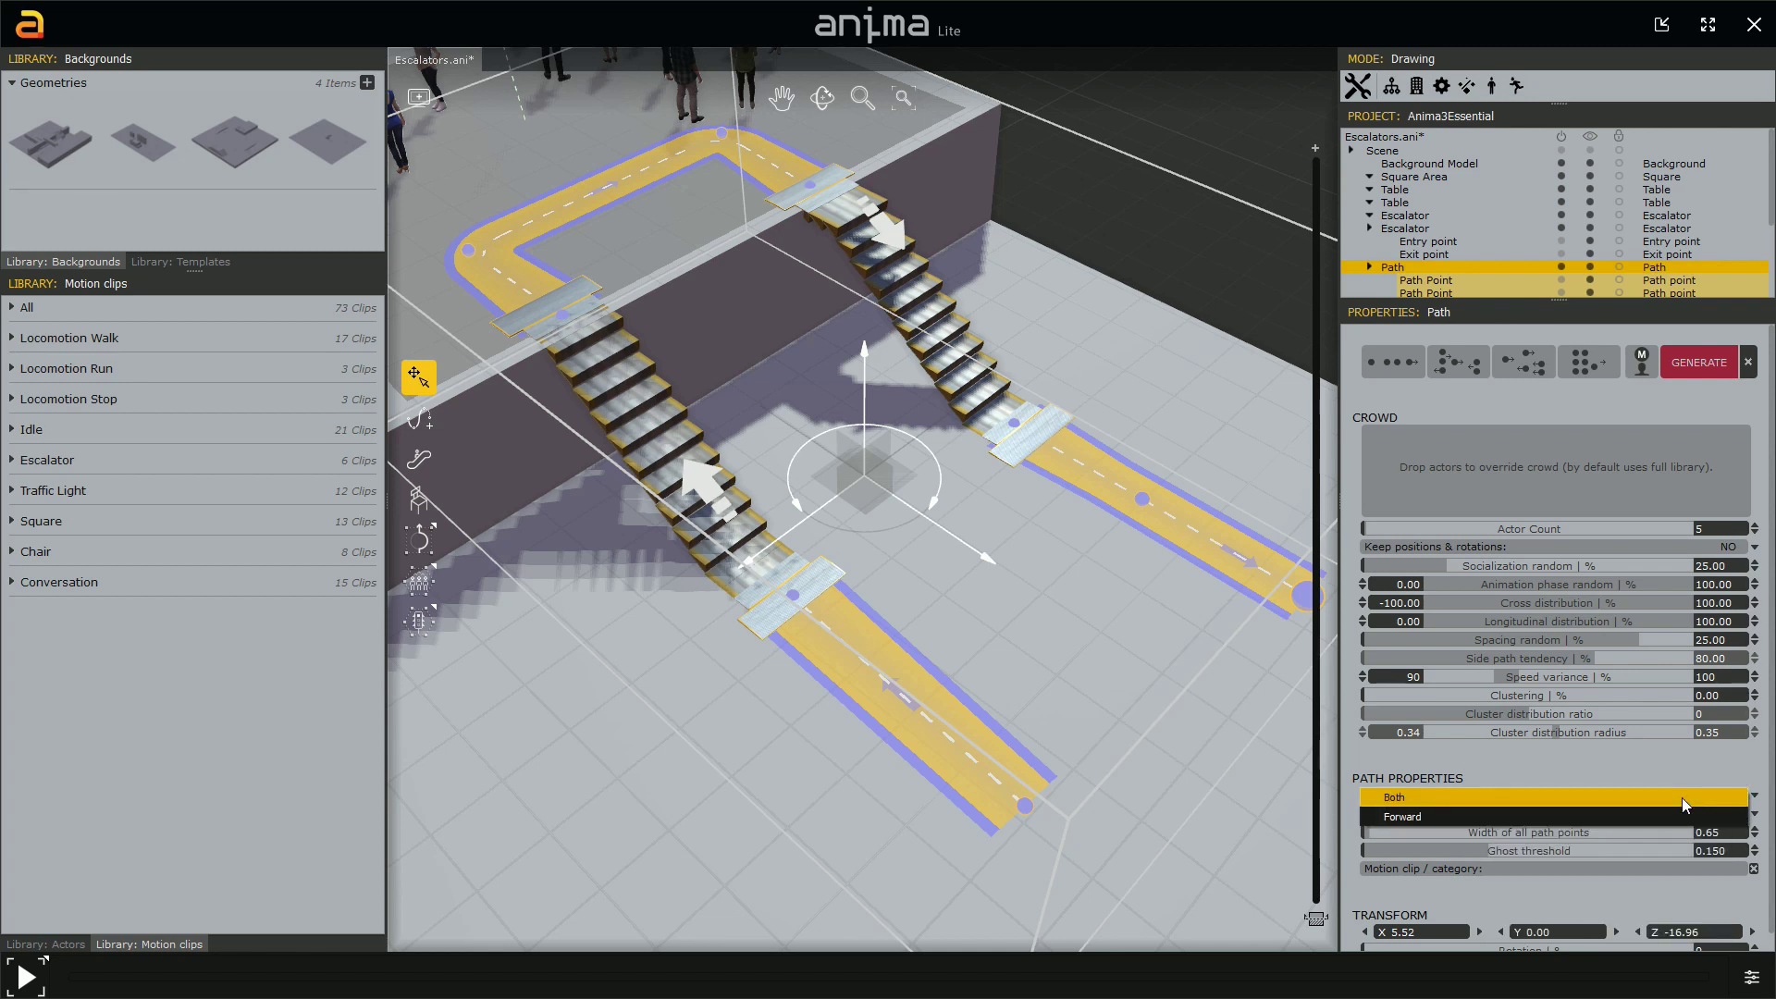
{"action": "key", "text": "Escape"}
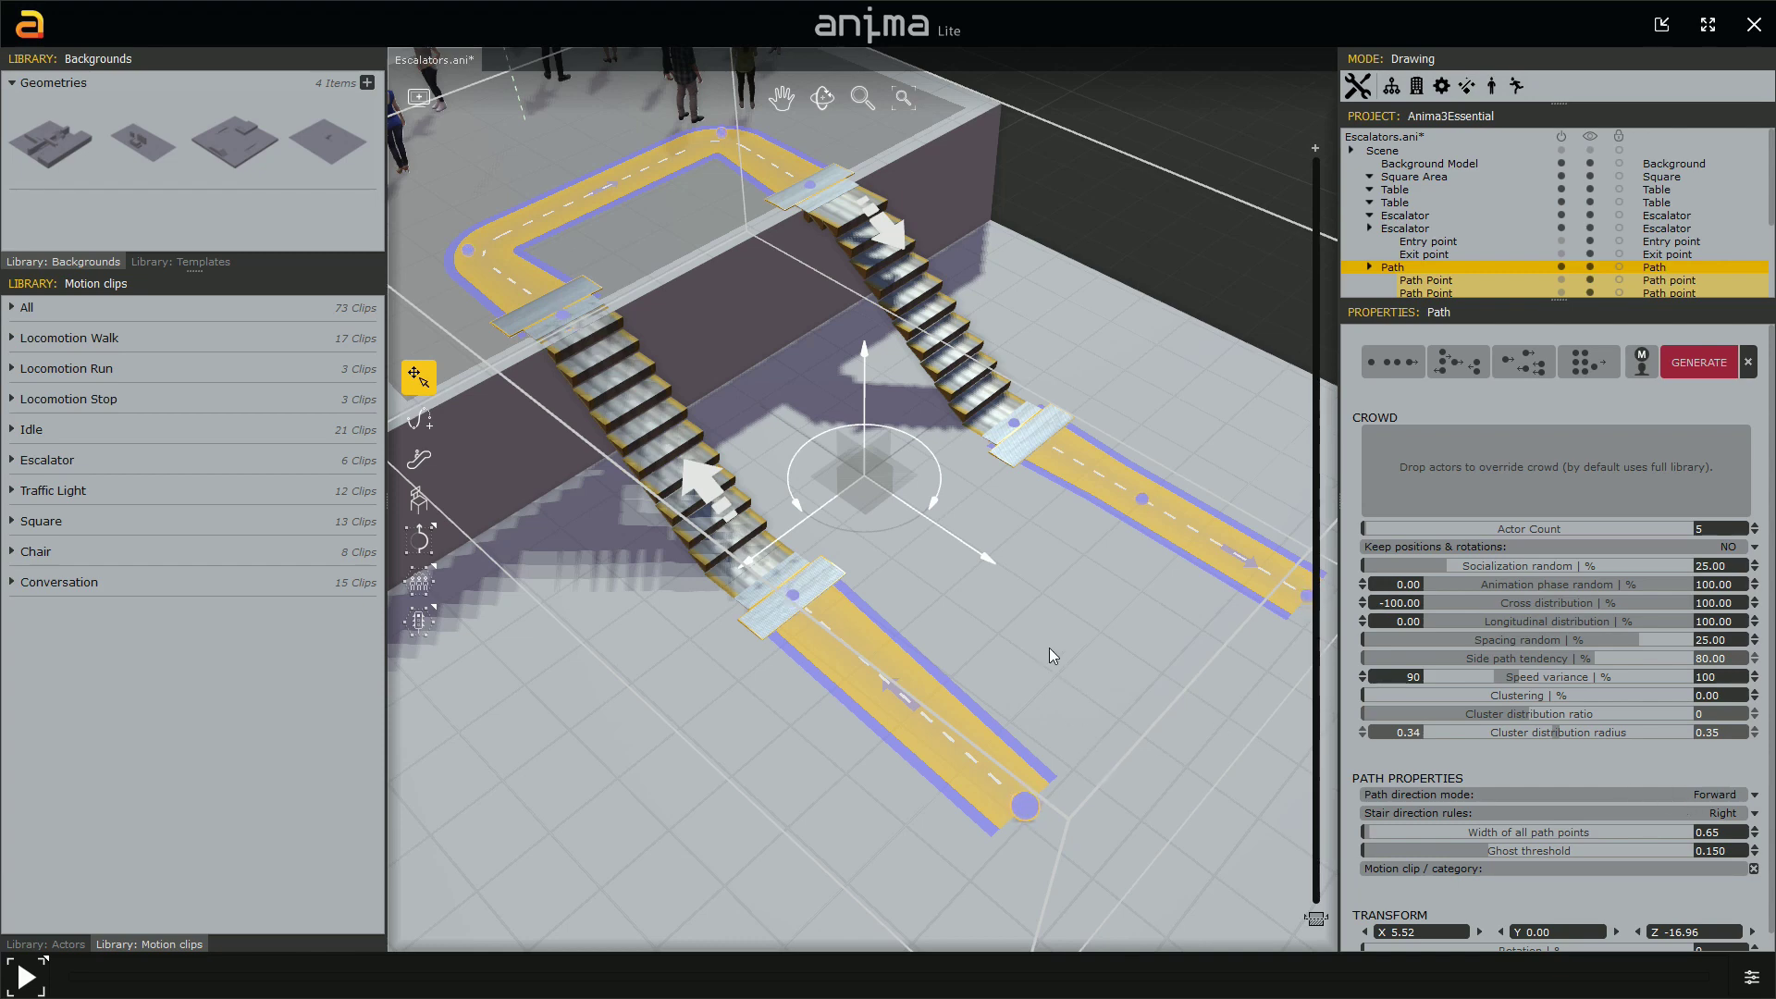
- Widen the upper-floor segment of the walking path
{"action": "middle_click_drag", "start_coordinate": [994, 618], "coordinate": [1077, 709]}
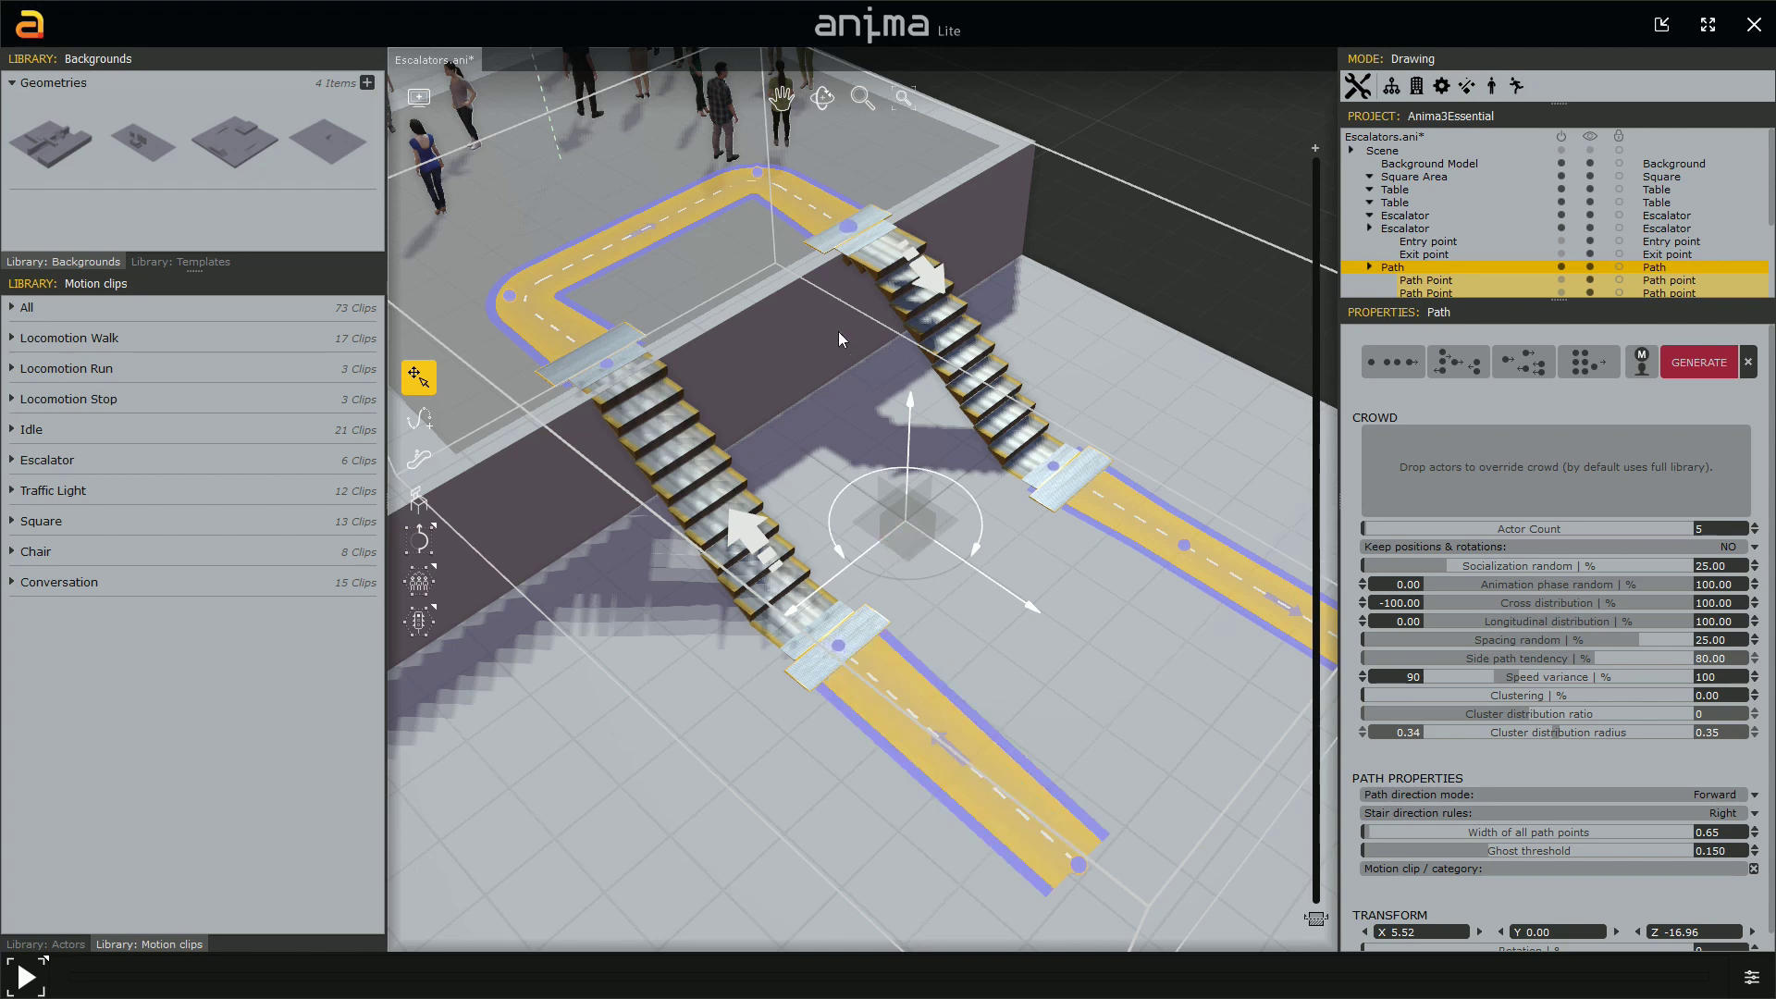
{"action": "middle_click_drag", "start_coordinate": [838, 331], "coordinate": [870, 609]}
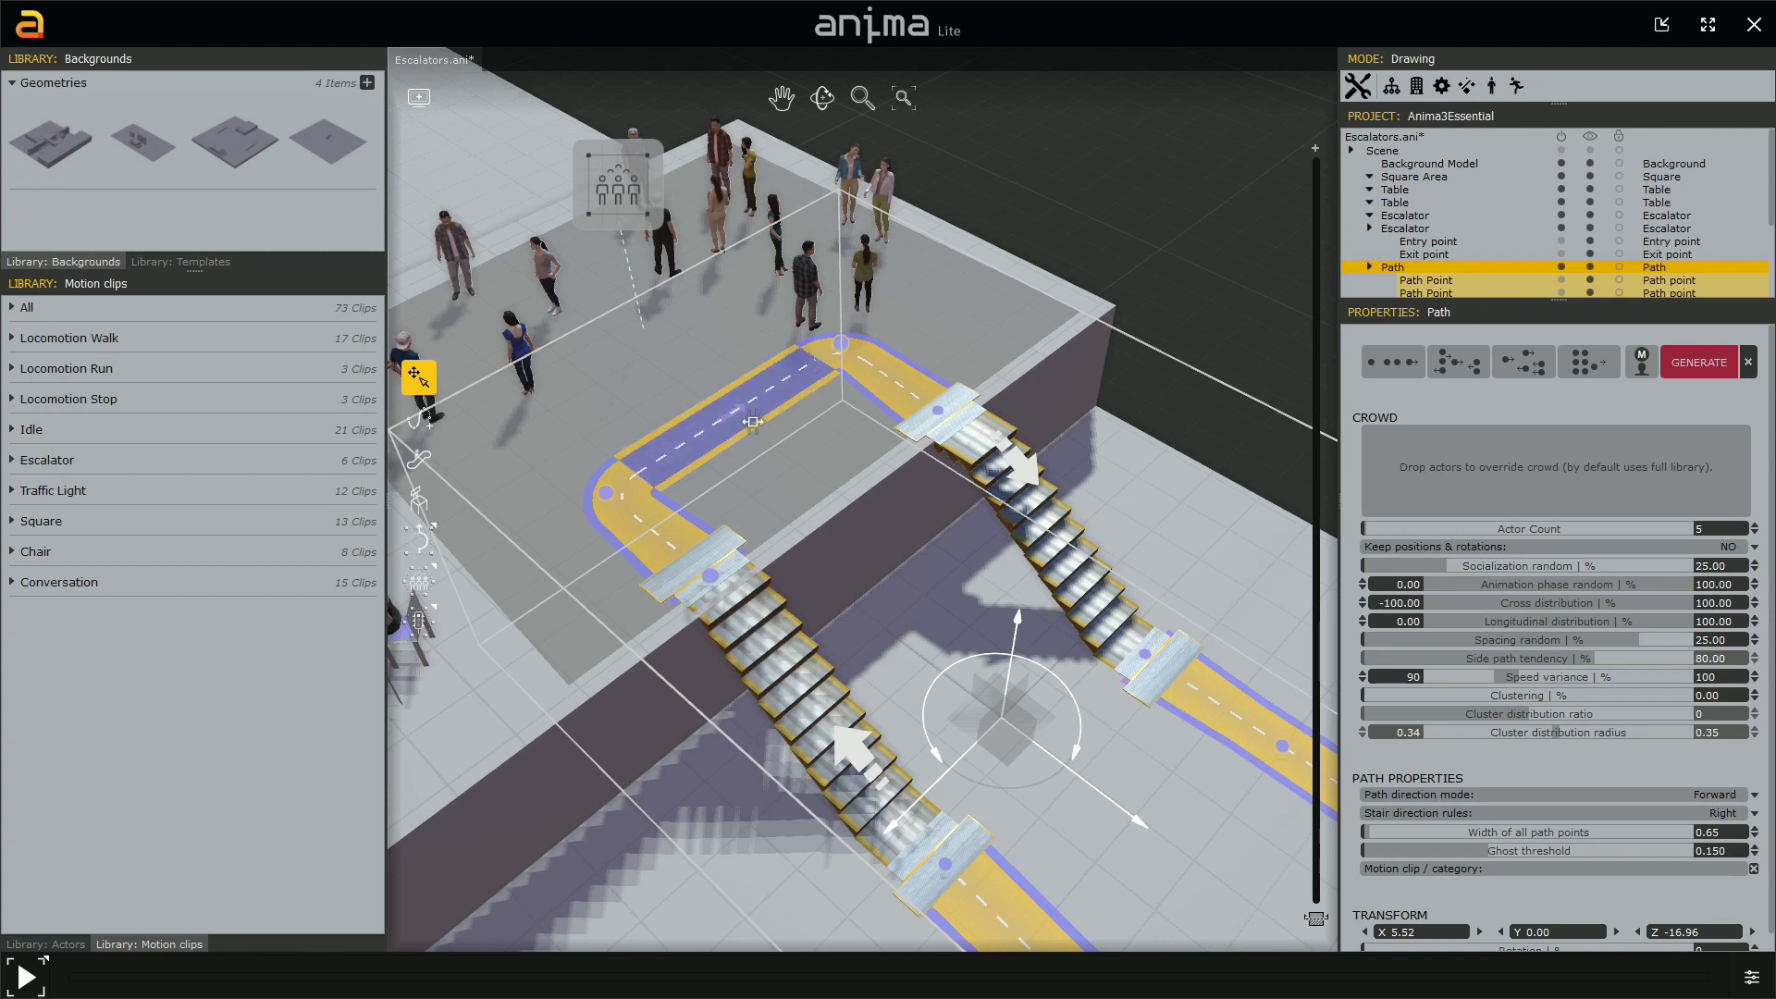
{"action": "left_click_drag", "start_coordinate": [757, 427], "coordinate": [770, 442]}
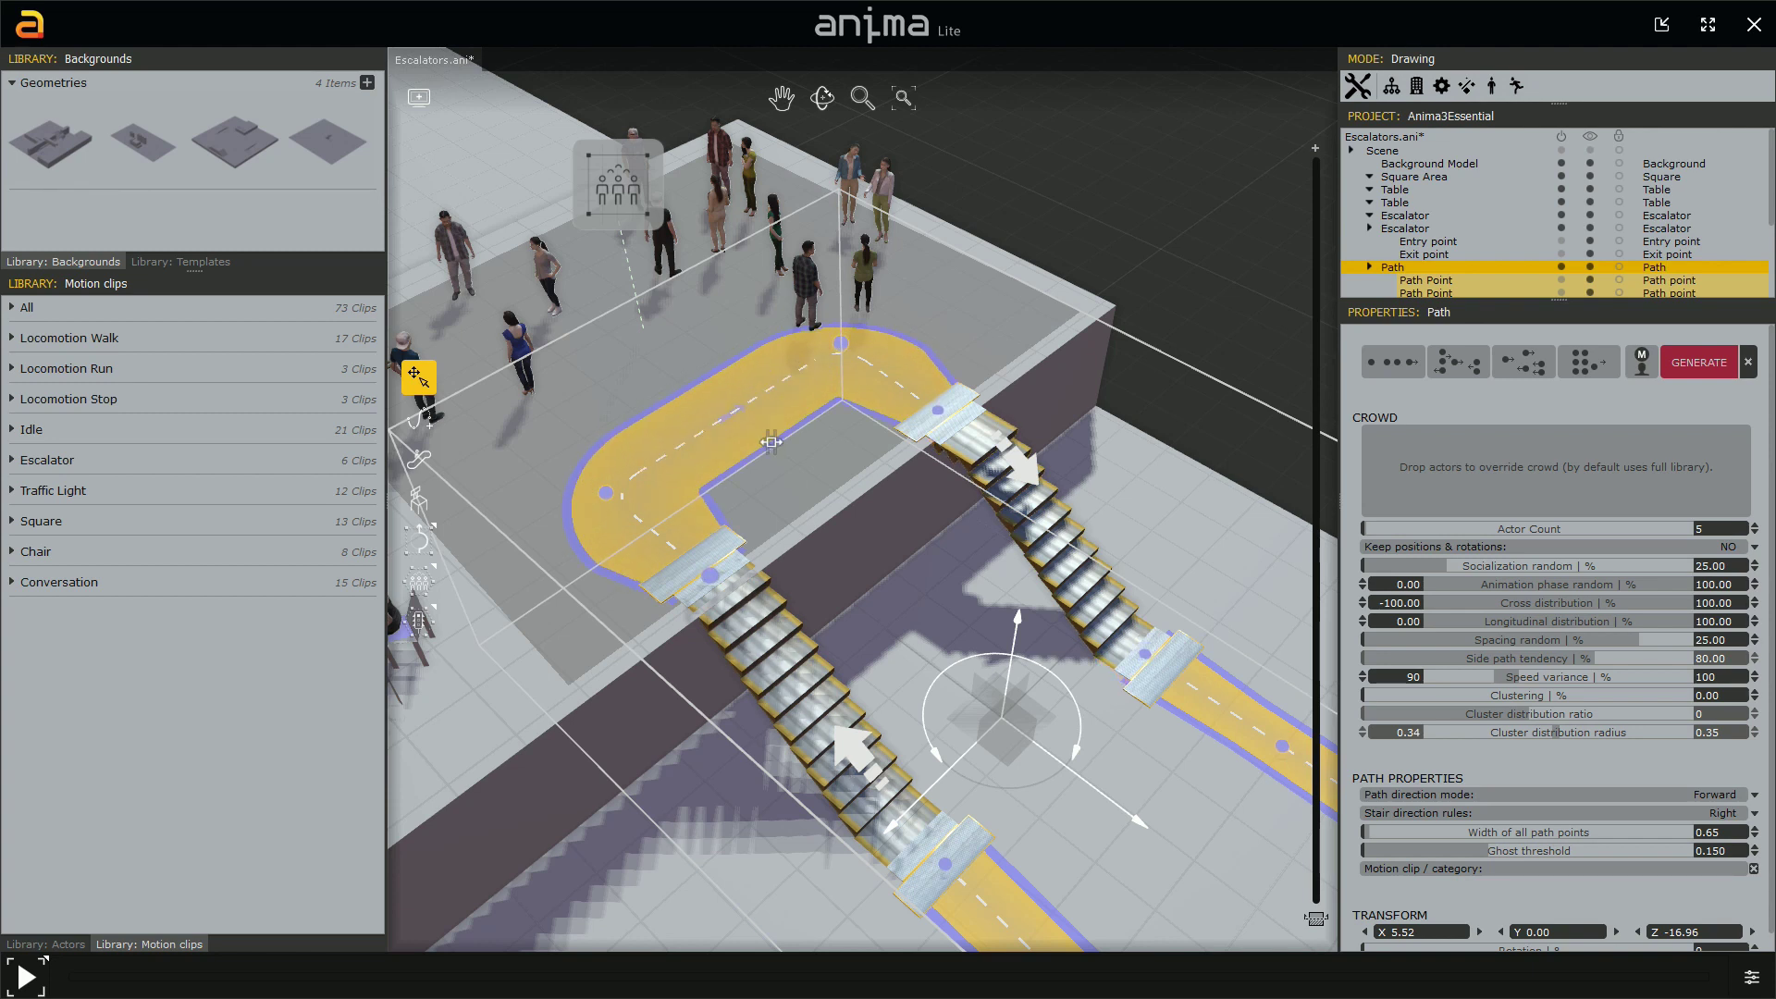
- Move the left curve point to X -0.55, Y 2.50, Z -19.32 between the escalators
{"action": "left_click", "coordinate": [606, 493]}
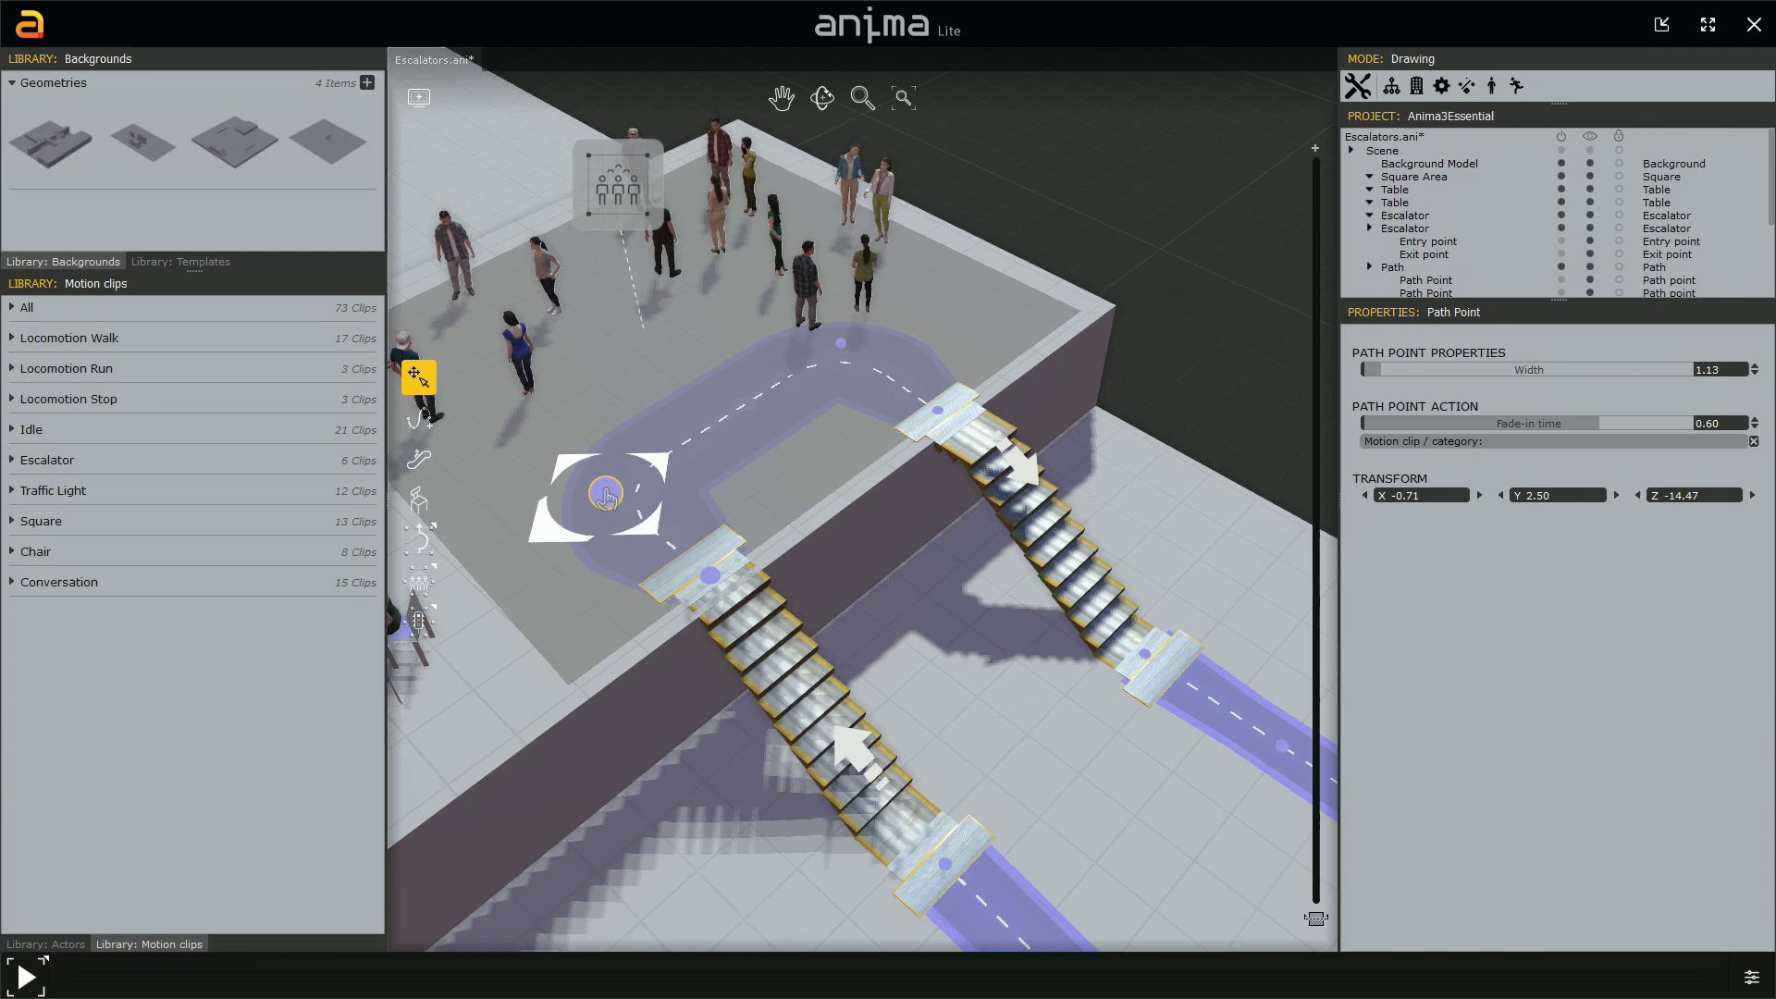
{"action": "left_click_drag", "start_coordinate": [606, 493], "coordinate": [575, 468]}
{"action": "left_click", "coordinate": [582, 453]}
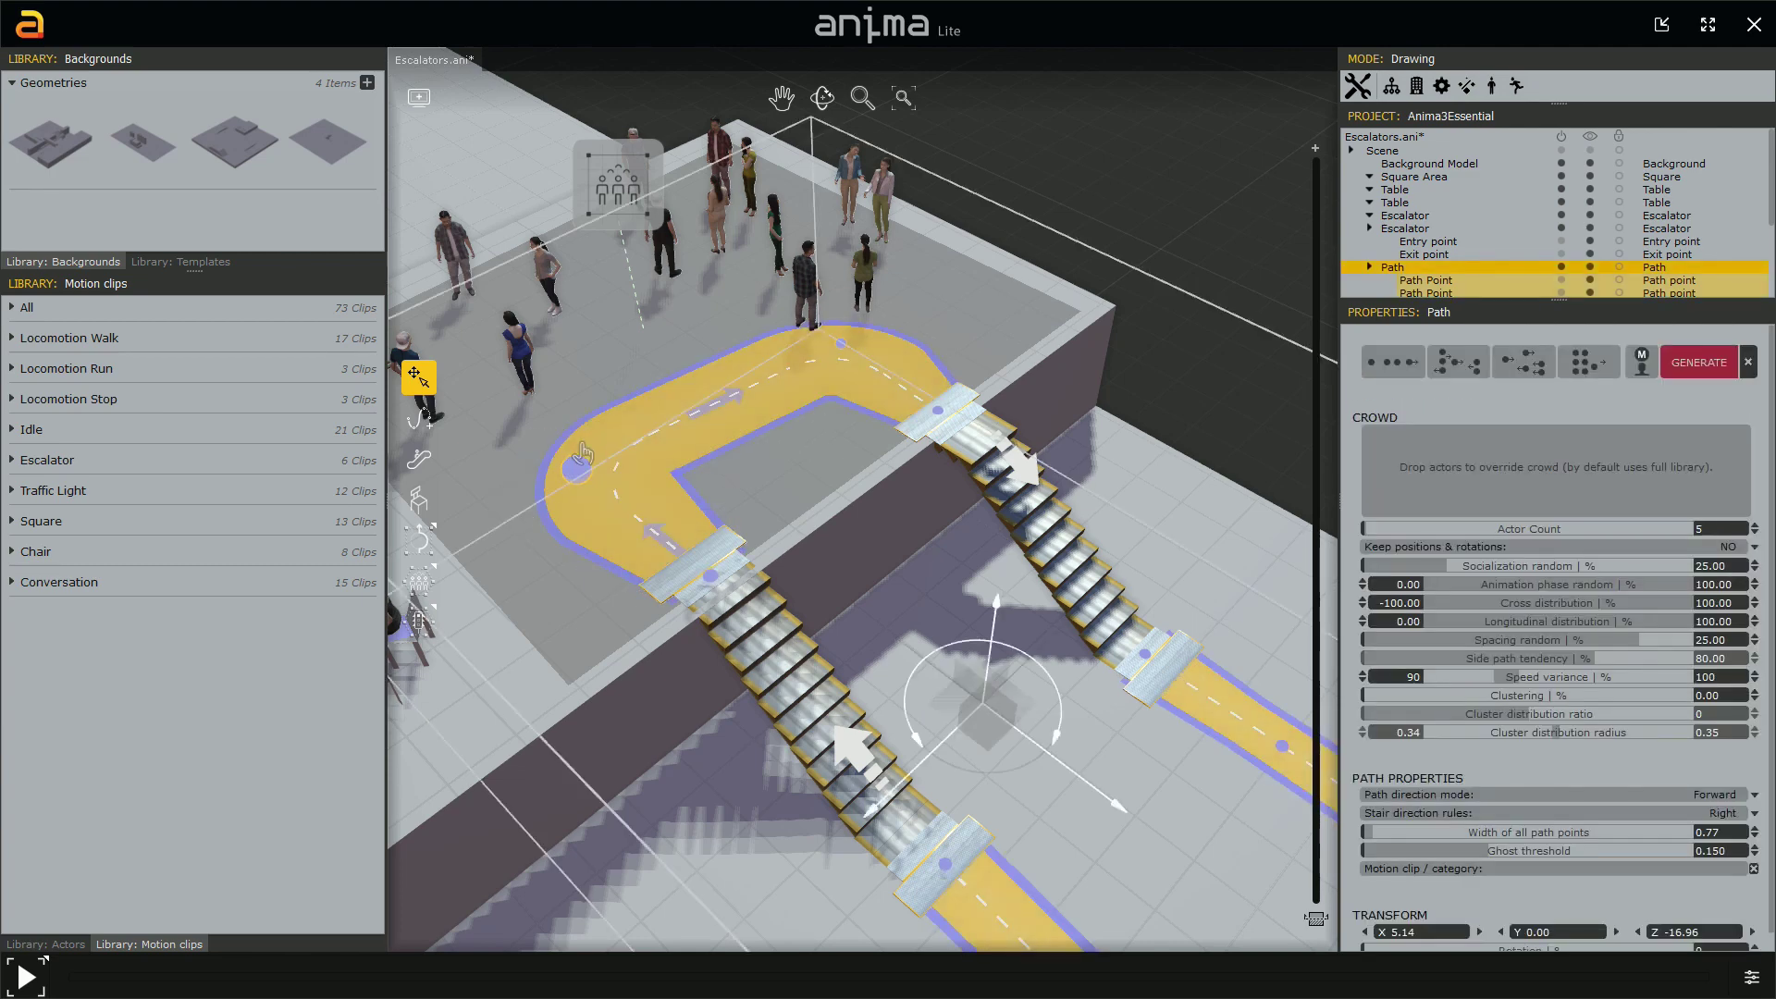
{"action": "left_click", "coordinate": [581, 474]}
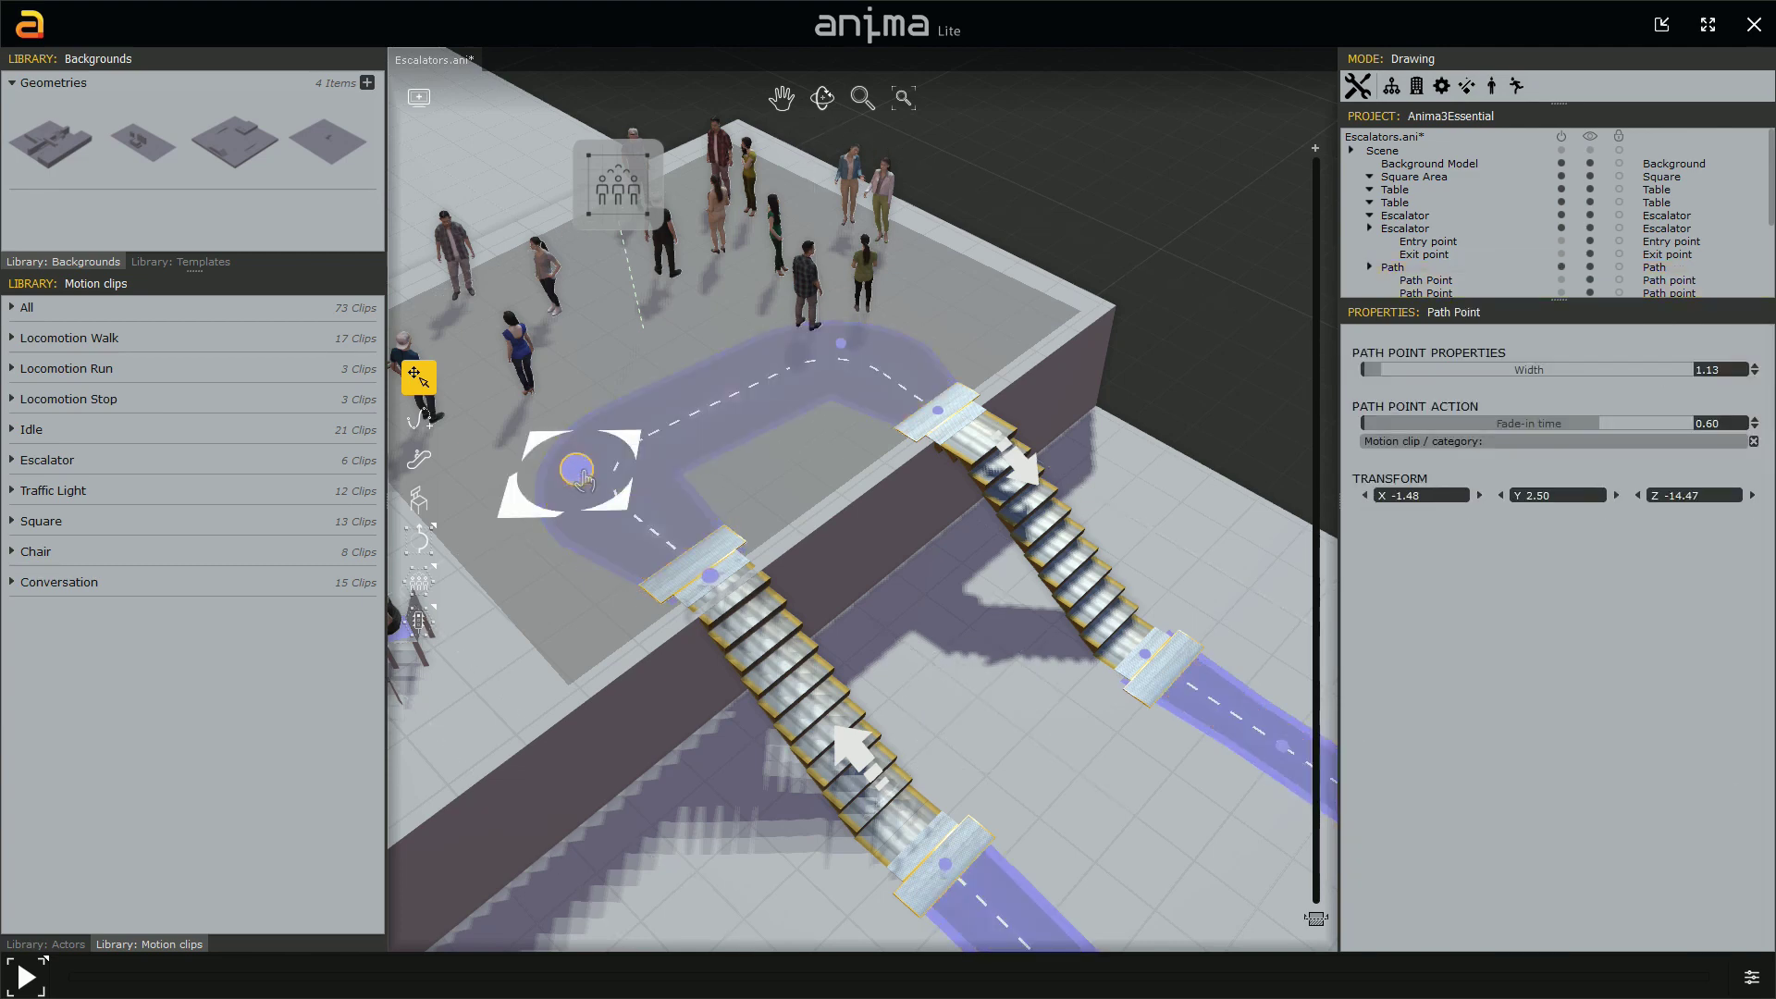
{"action": "left_click_drag", "start_coordinate": [581, 476], "coordinate": [606, 428]}
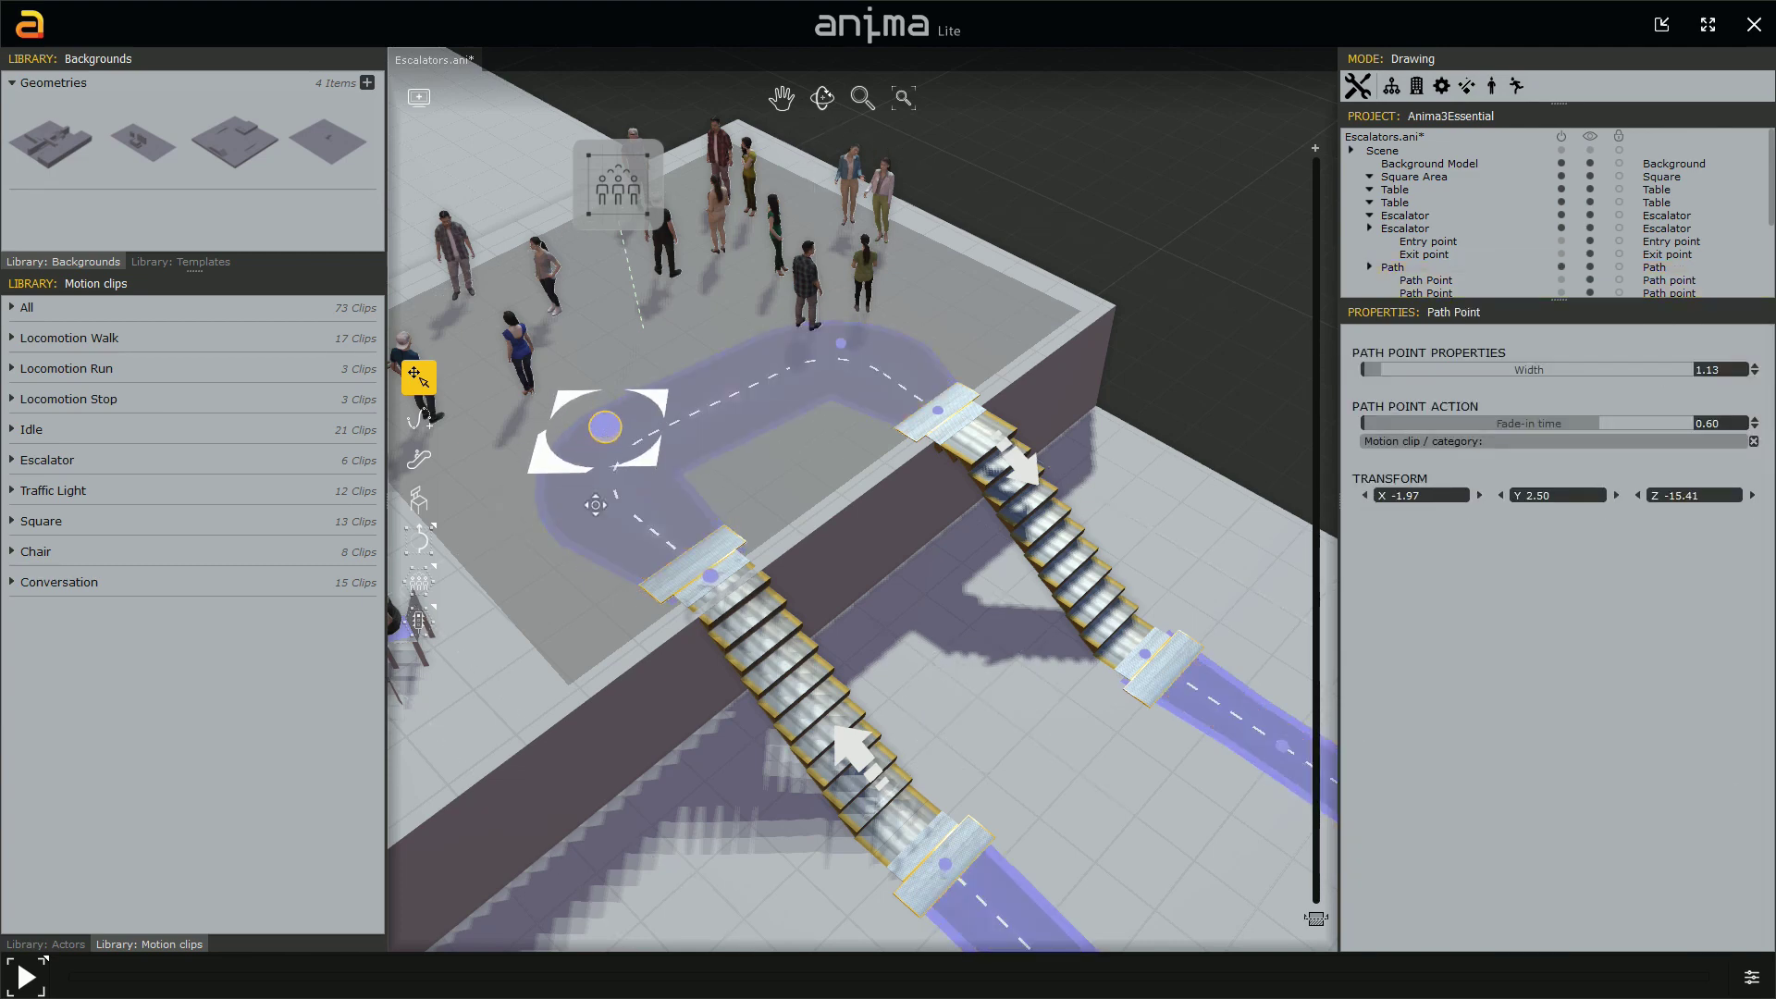
{"action": "left_click", "coordinate": [844, 357]}
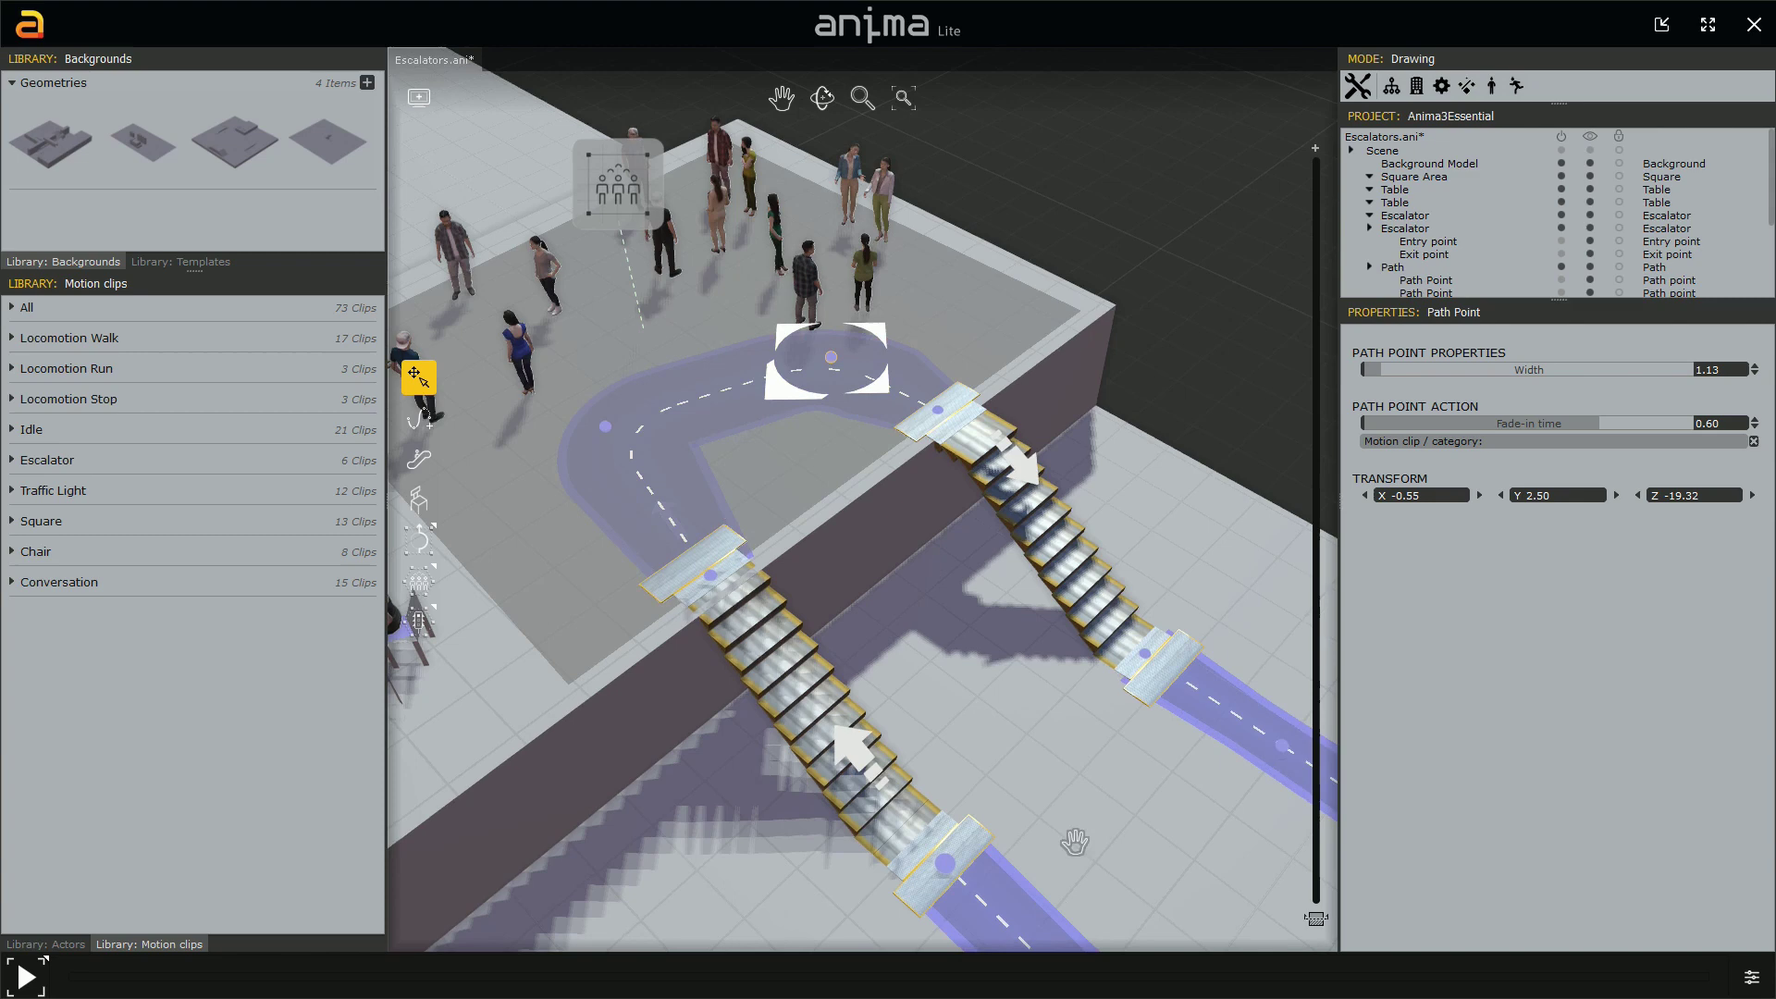
{"action": "left_click_drag", "start_coordinate": [1074, 841], "coordinate": [905, 601]}
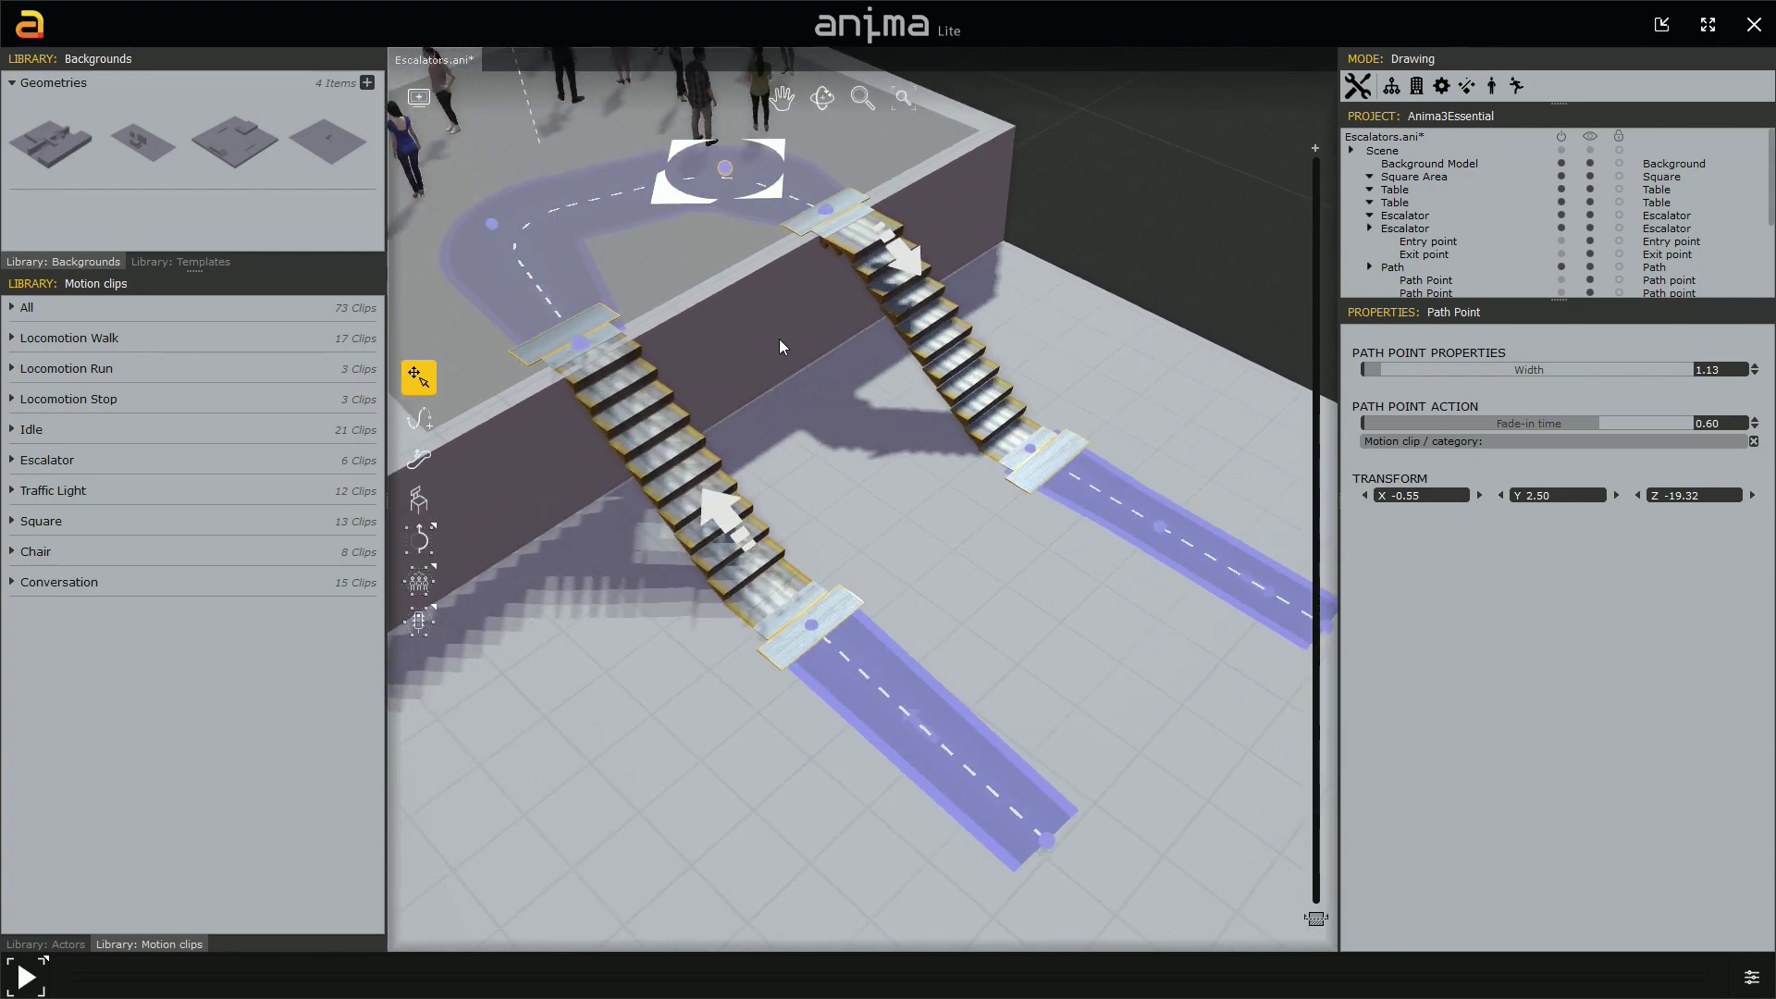
{"action": "left_click_drag", "start_coordinate": [779, 347], "coordinate": [936, 504]}
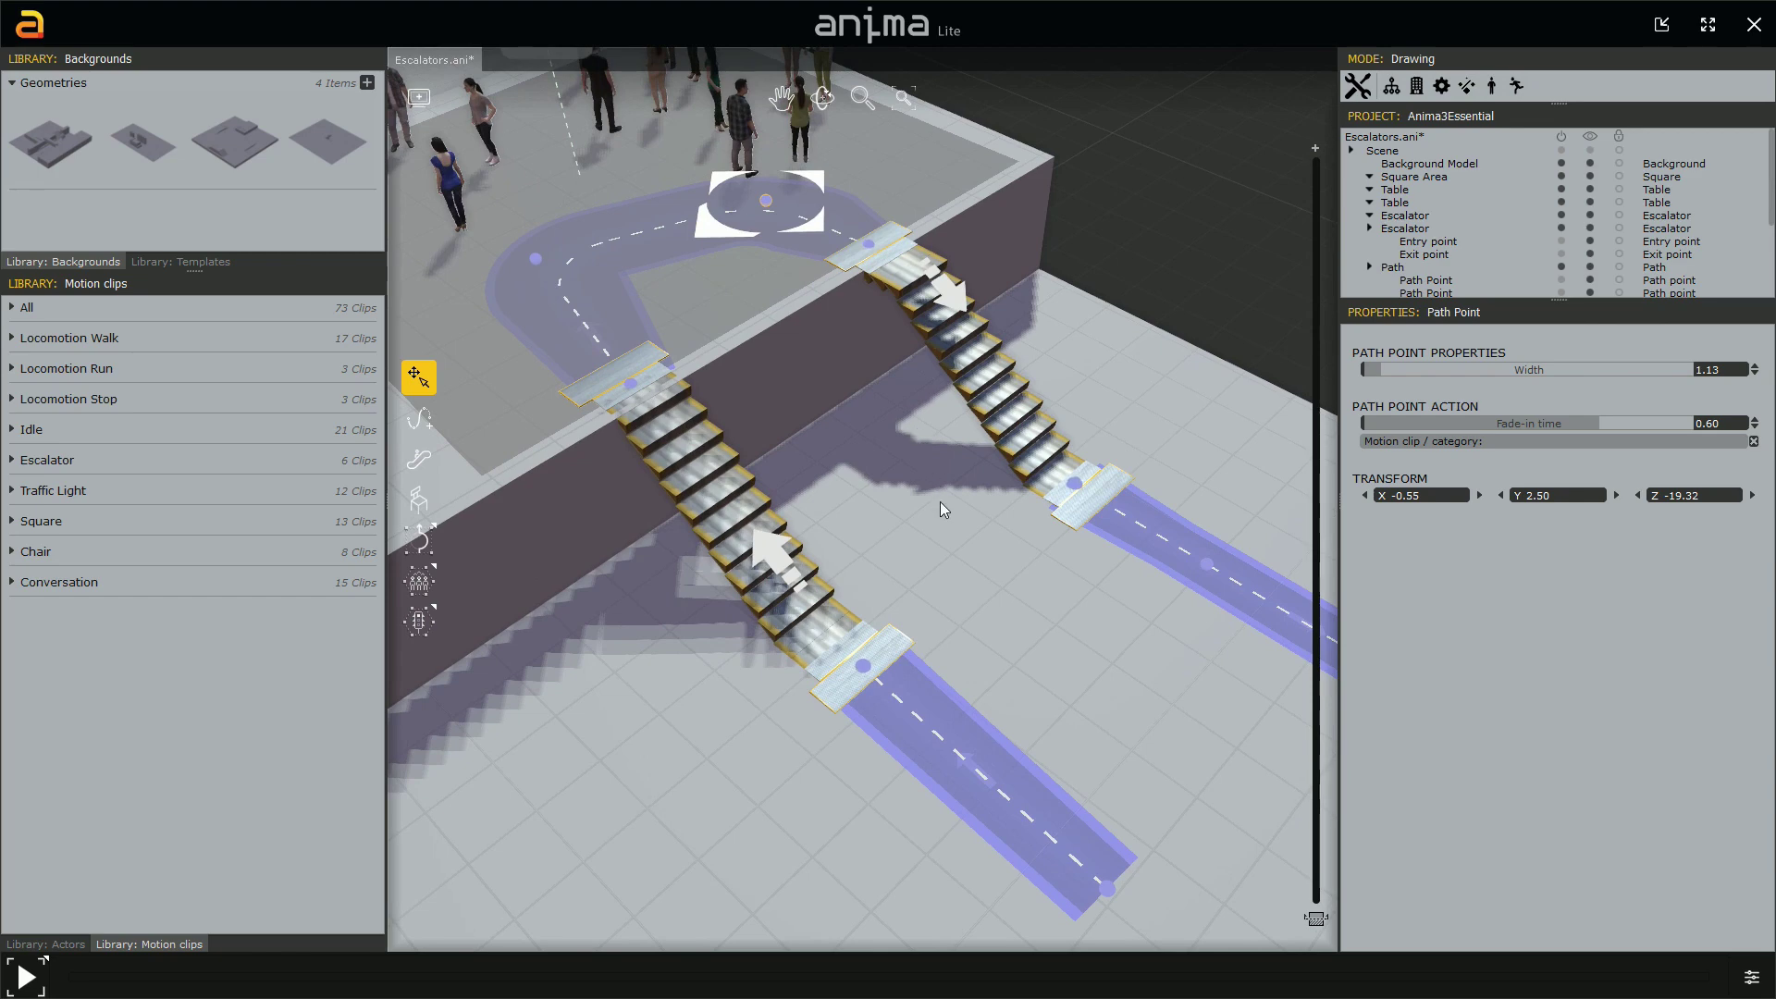
- Set the path's crowd to 10 actors and generate them along the path
{"action": "left_click", "coordinate": [1106, 523]}
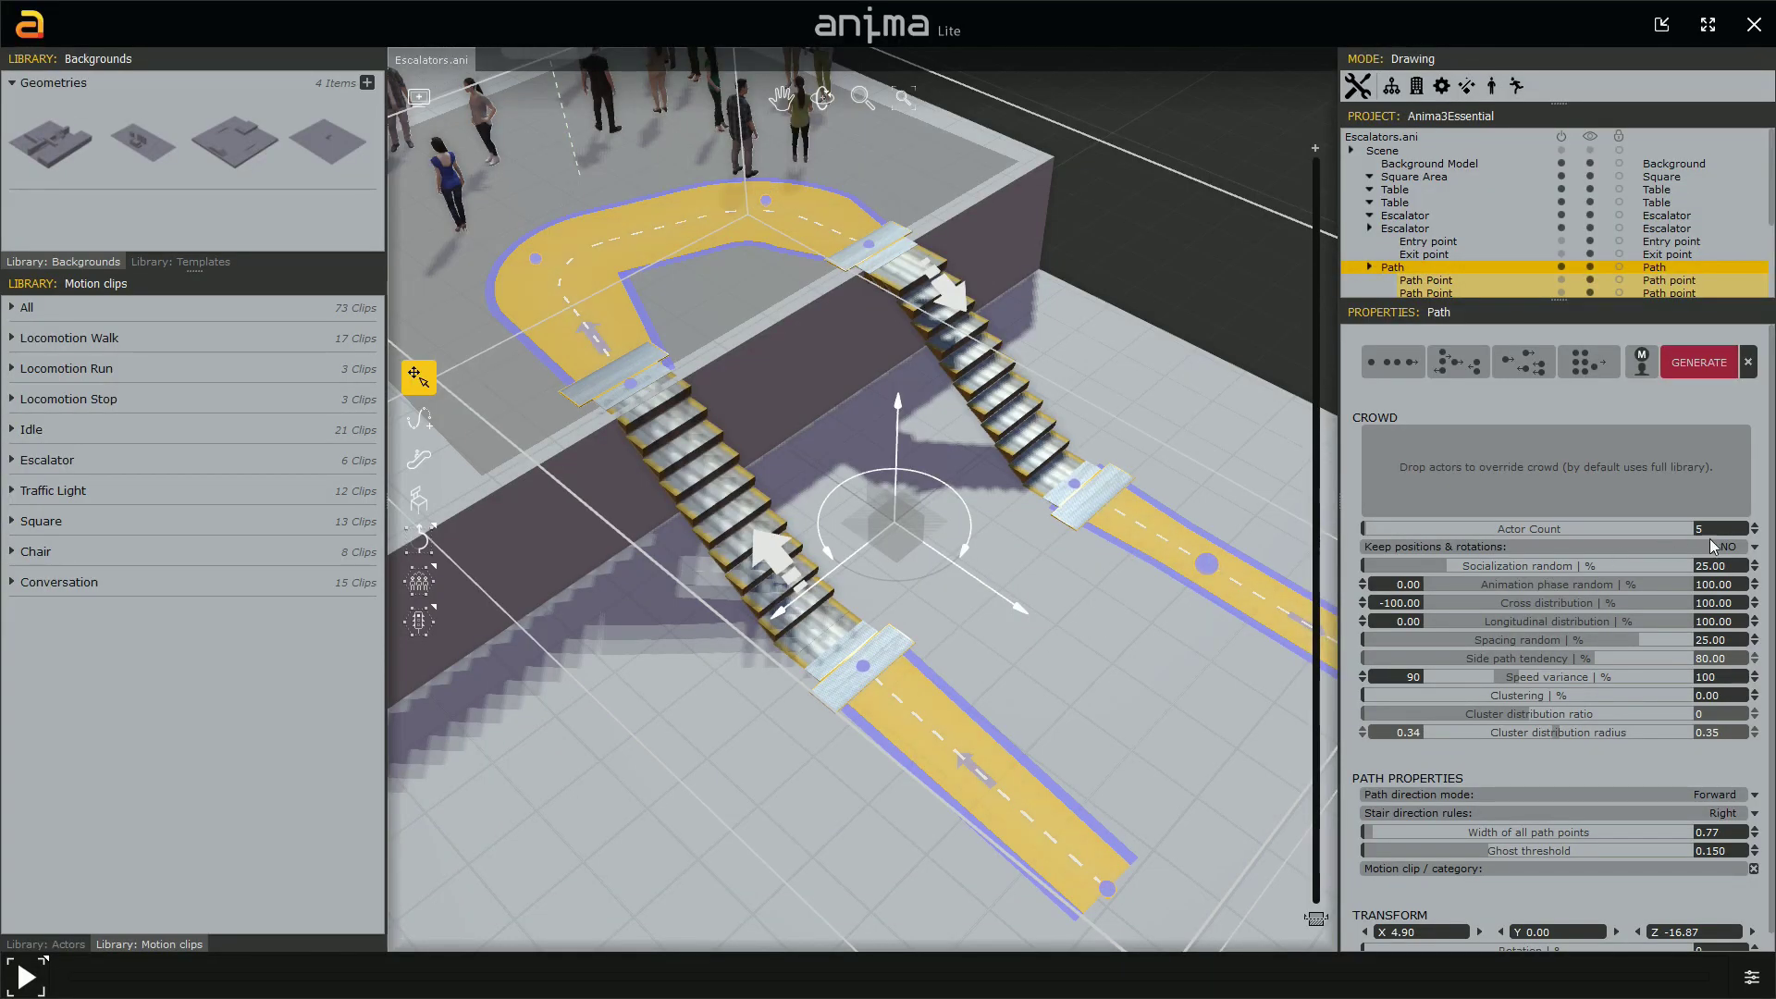
{"action": "left_click", "coordinate": [1707, 533]}
{"action": "key", "text": "Return"}
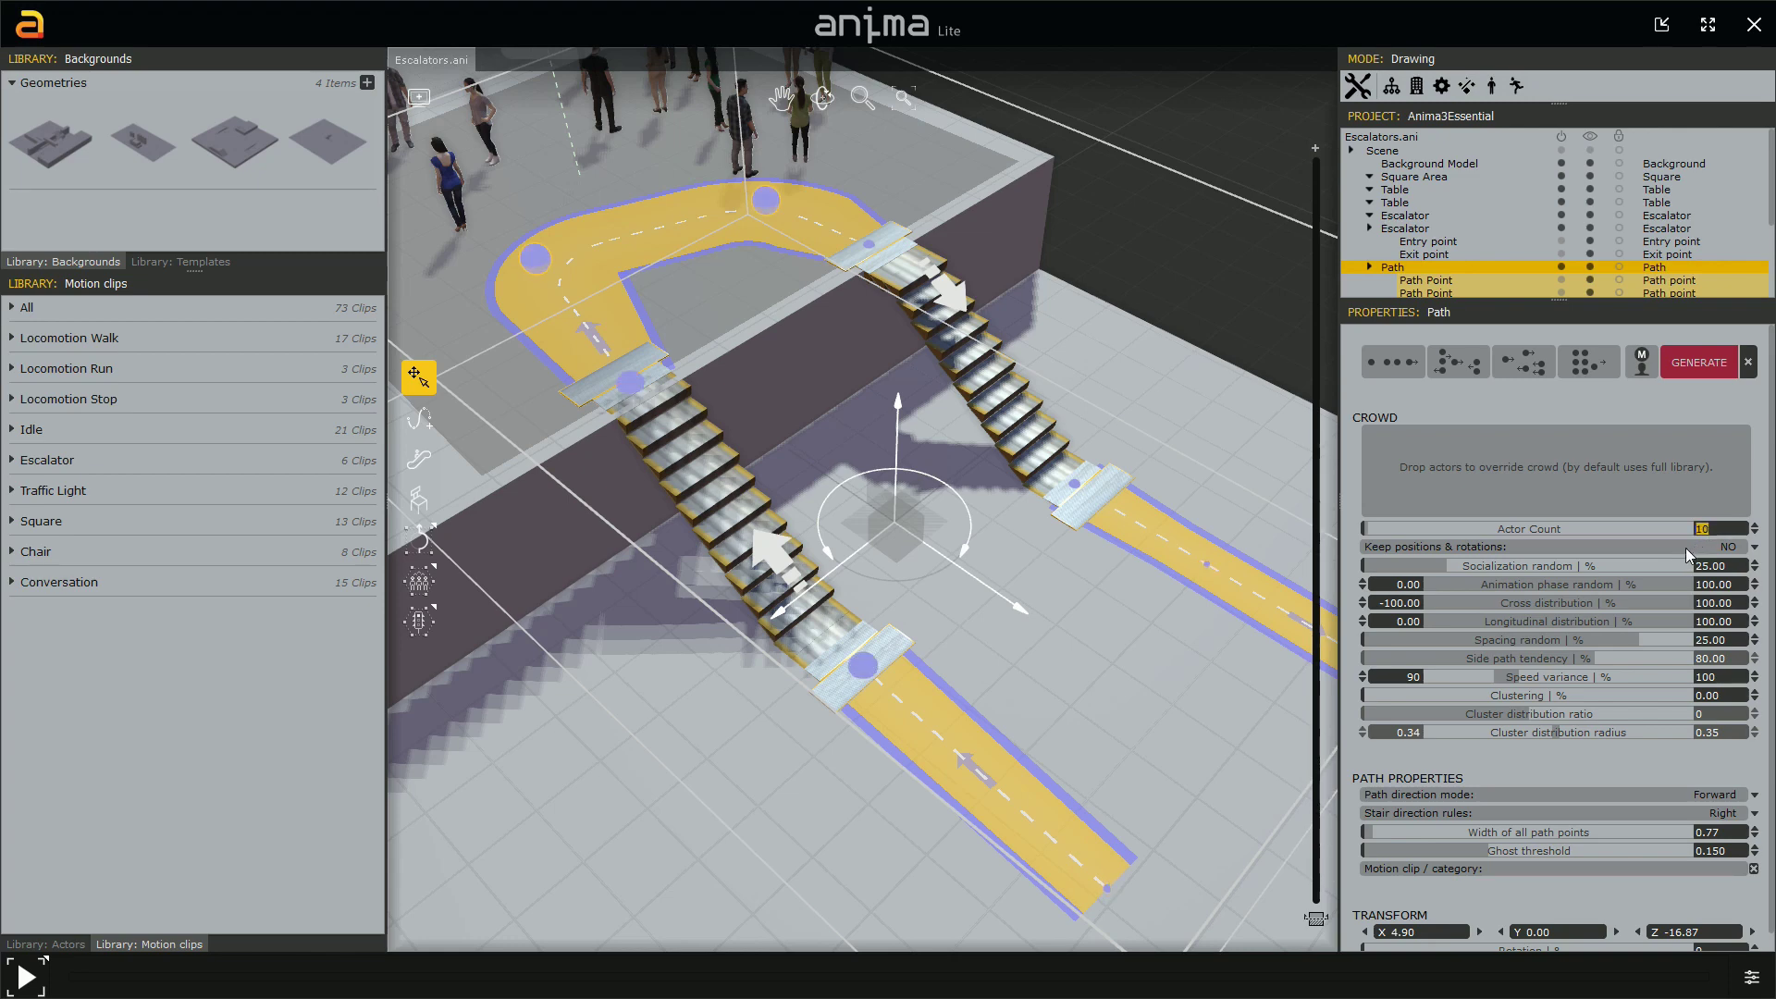
{"action": "left_click", "coordinate": [1696, 375]}
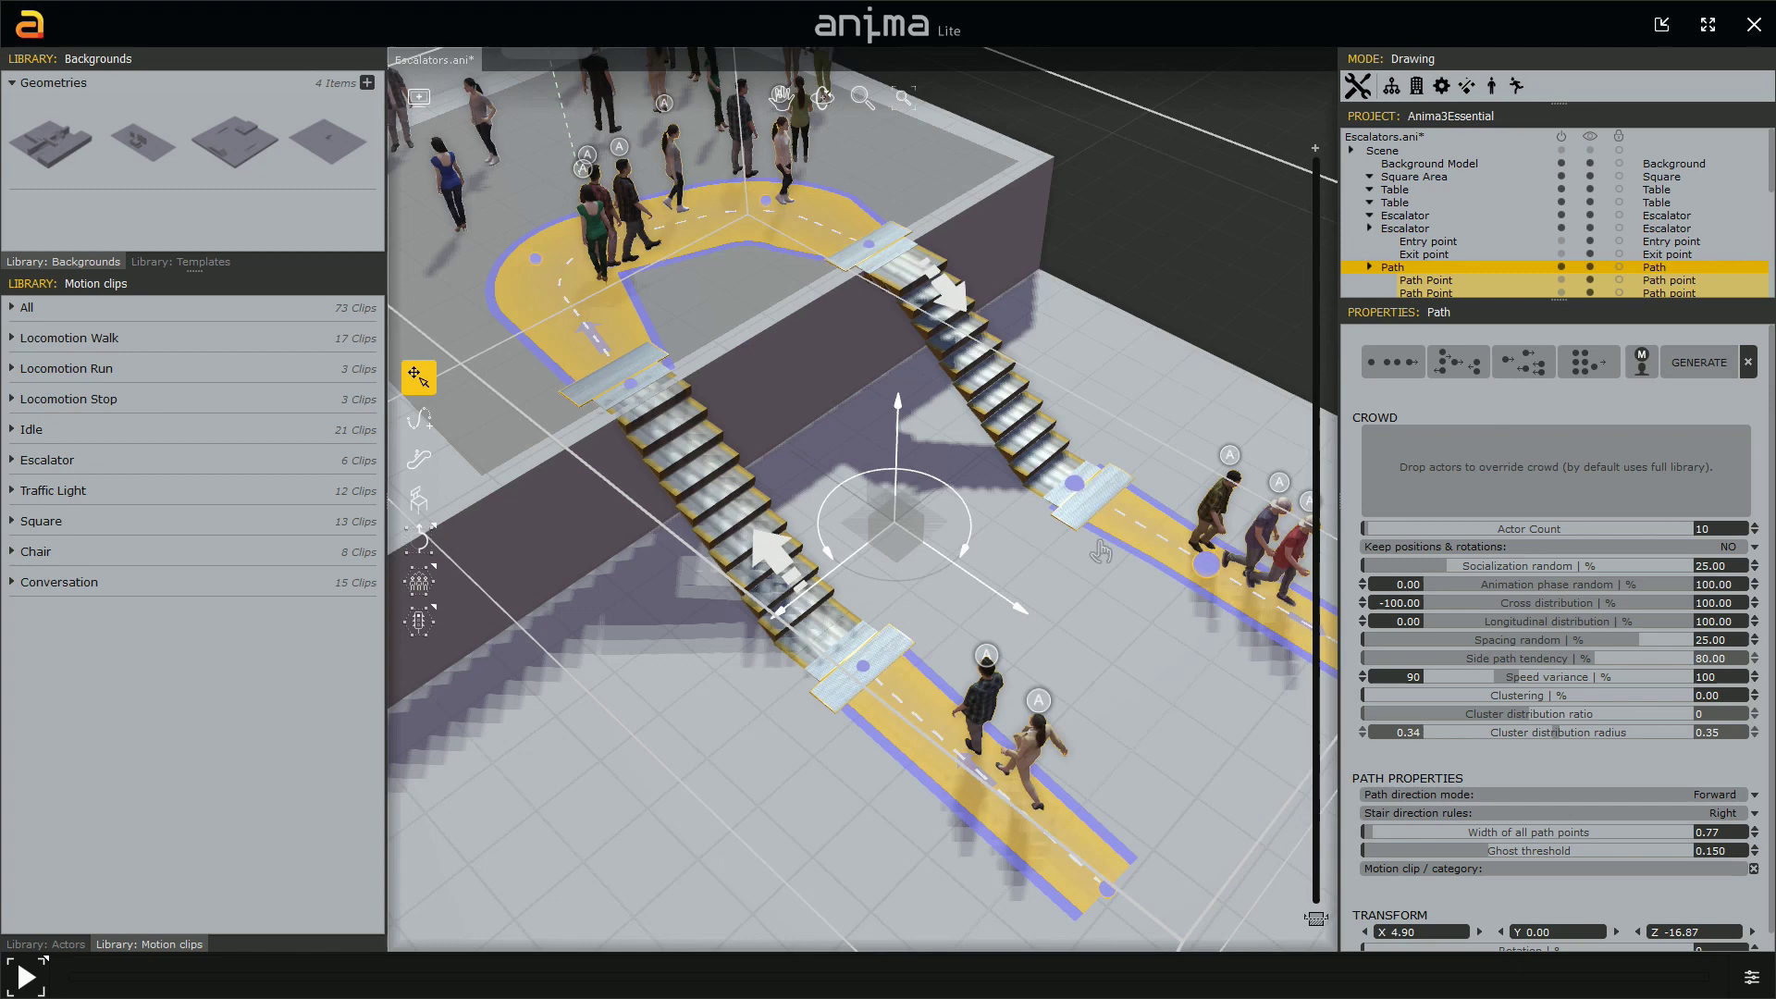
{"action": "middle_click_drag", "start_coordinate": [1061, 635], "coordinate": [1036, 688]}
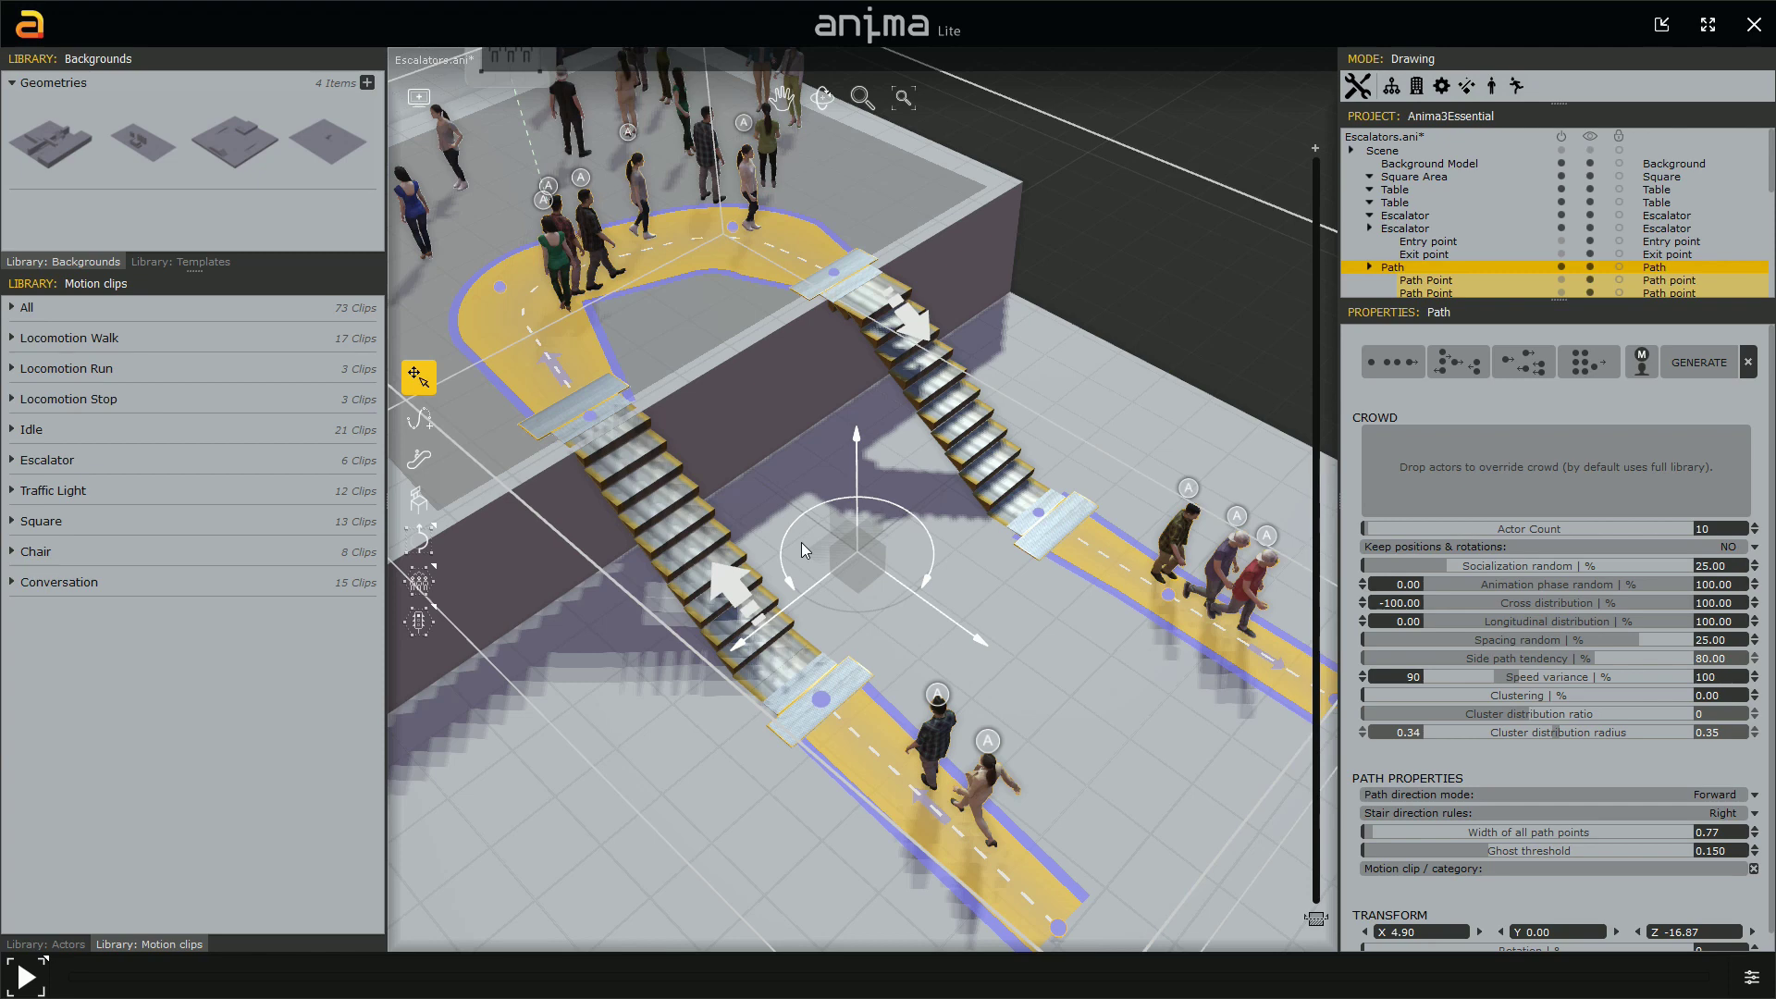
- Play the crowd animation, then pause it with walkers spread over both escalators
{"action": "key", "text": "space"}
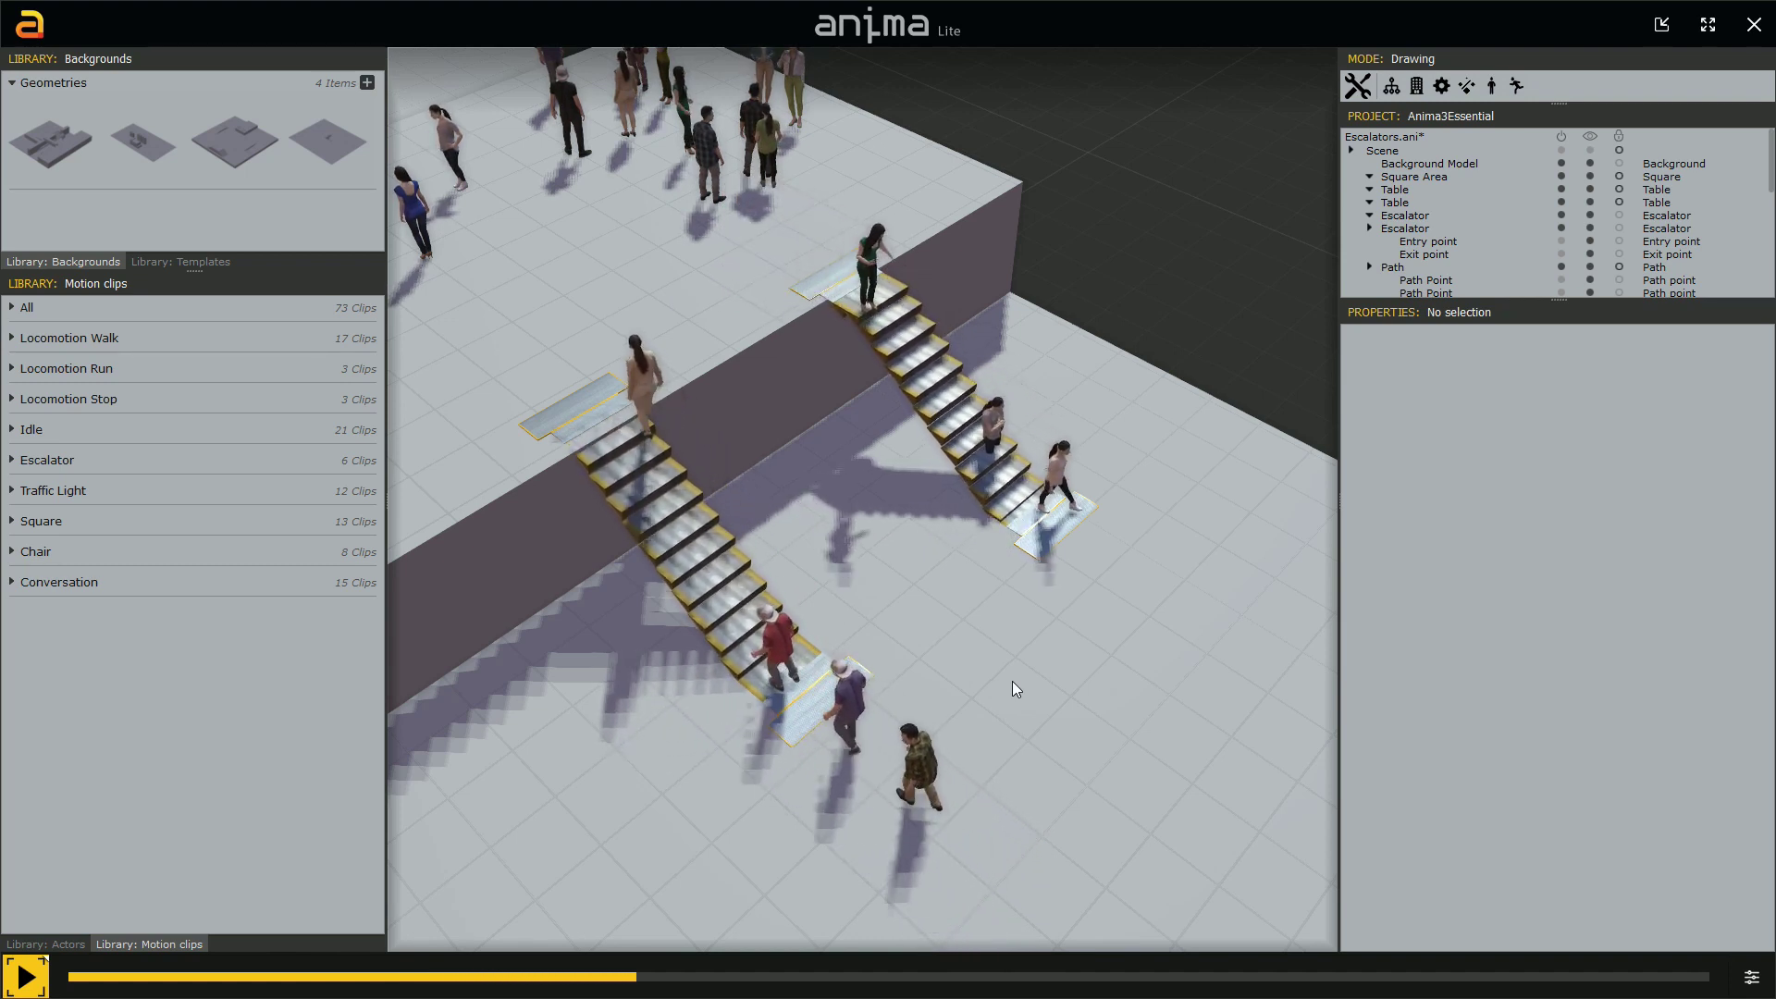
{"action": "key", "text": "space"}
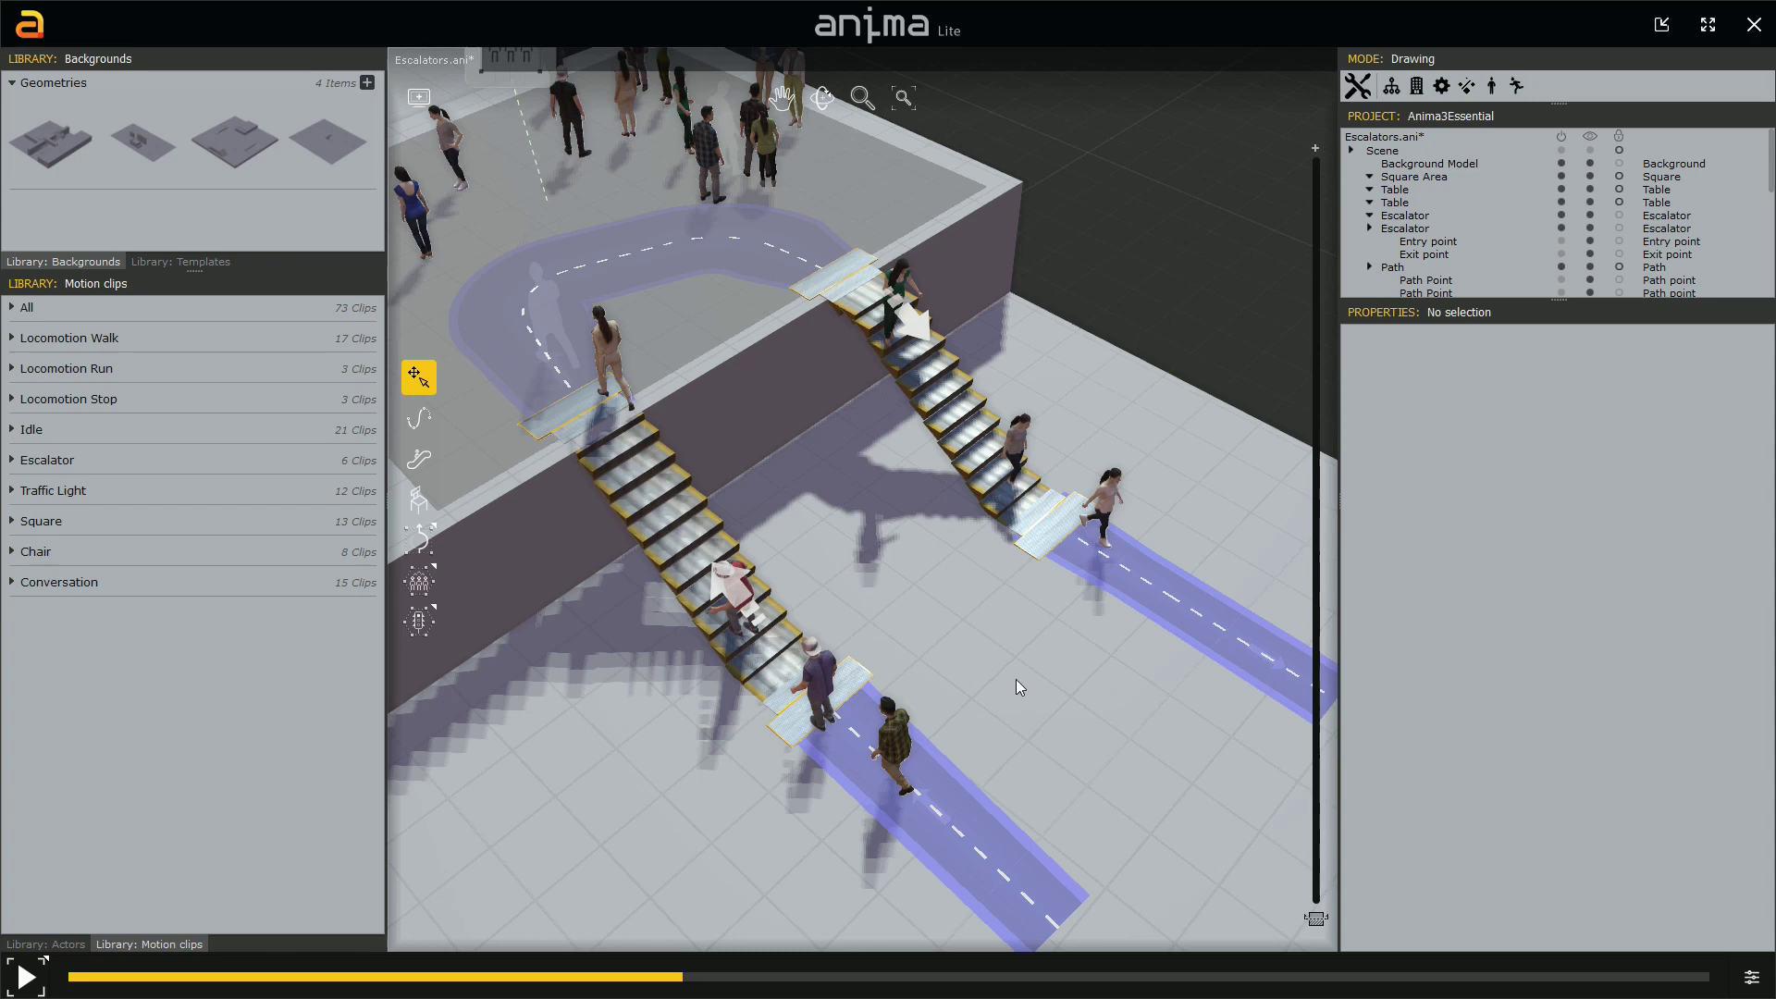
{"action": "scroll", "coordinate": [918, 633], "scroll_direction": "down", "scroll_amount": 5}
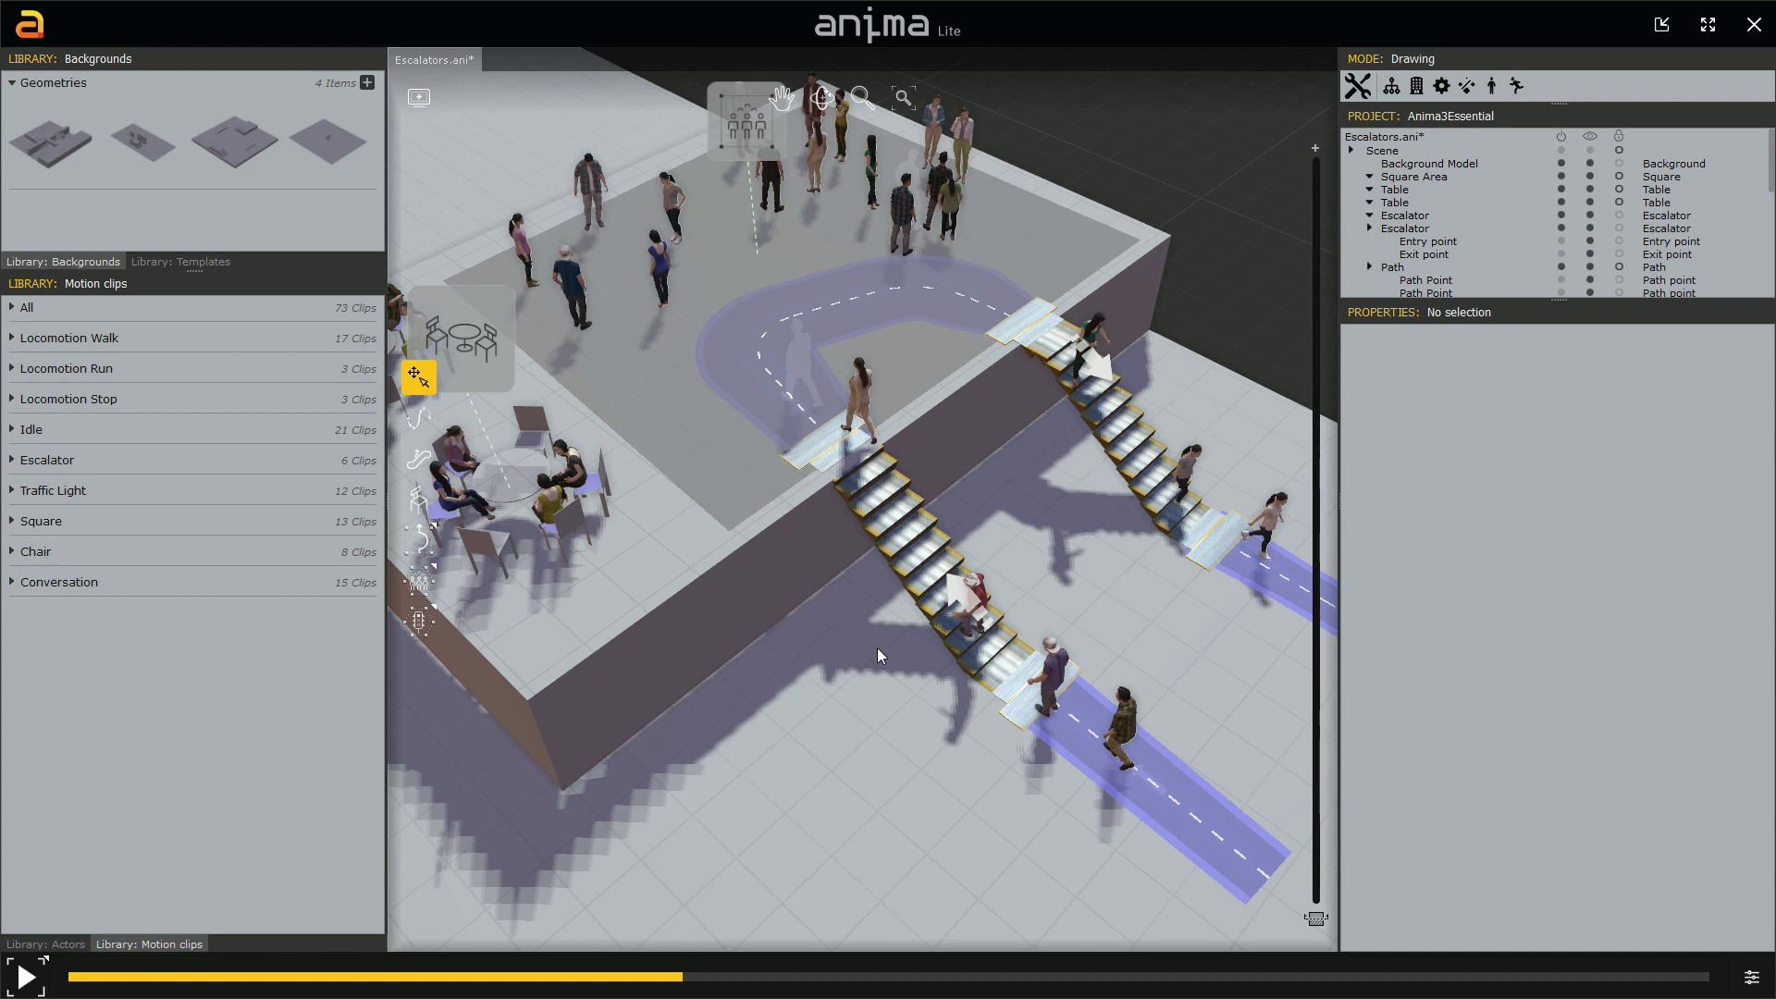
- Nudge the right escalator back along its length to Z -20.33, then deselect it
{"action": "middle_click_drag", "start_coordinate": [958, 762], "coordinate": [718, 453]}
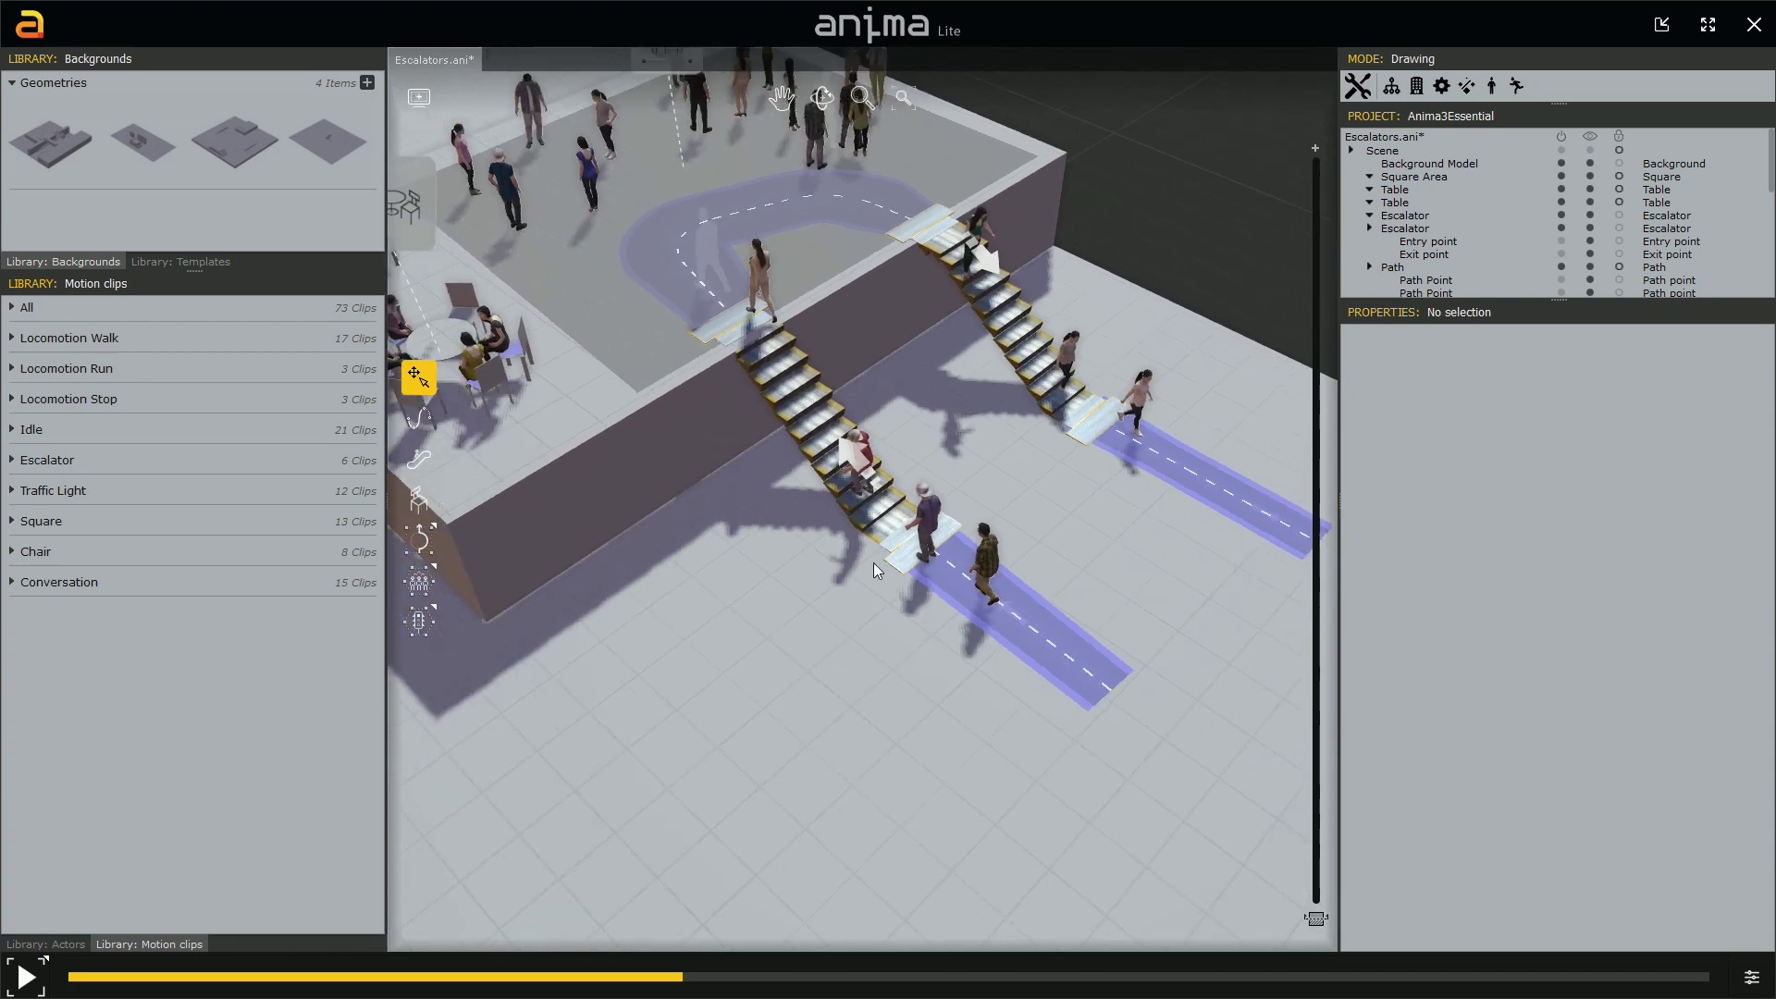
{"action": "scroll", "coordinate": [1032, 433], "scroll_direction": "up", "scroll_amount": 5}
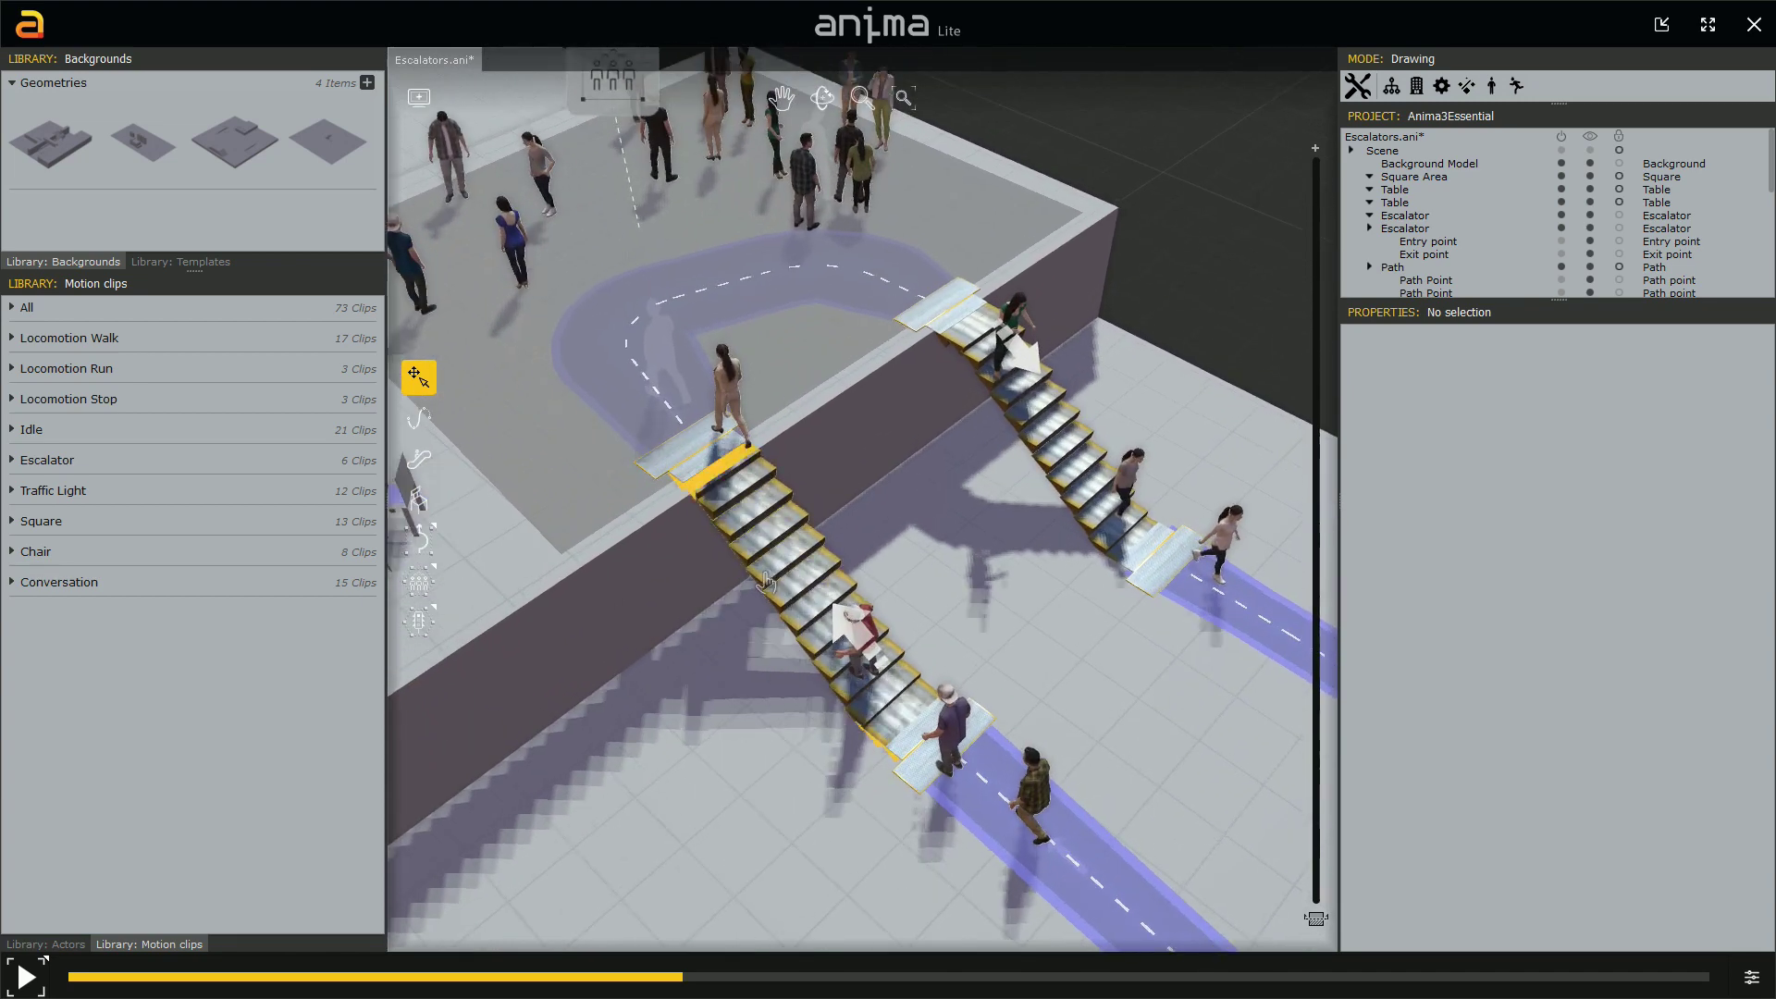
{"action": "left_click", "coordinate": [1032, 433]}
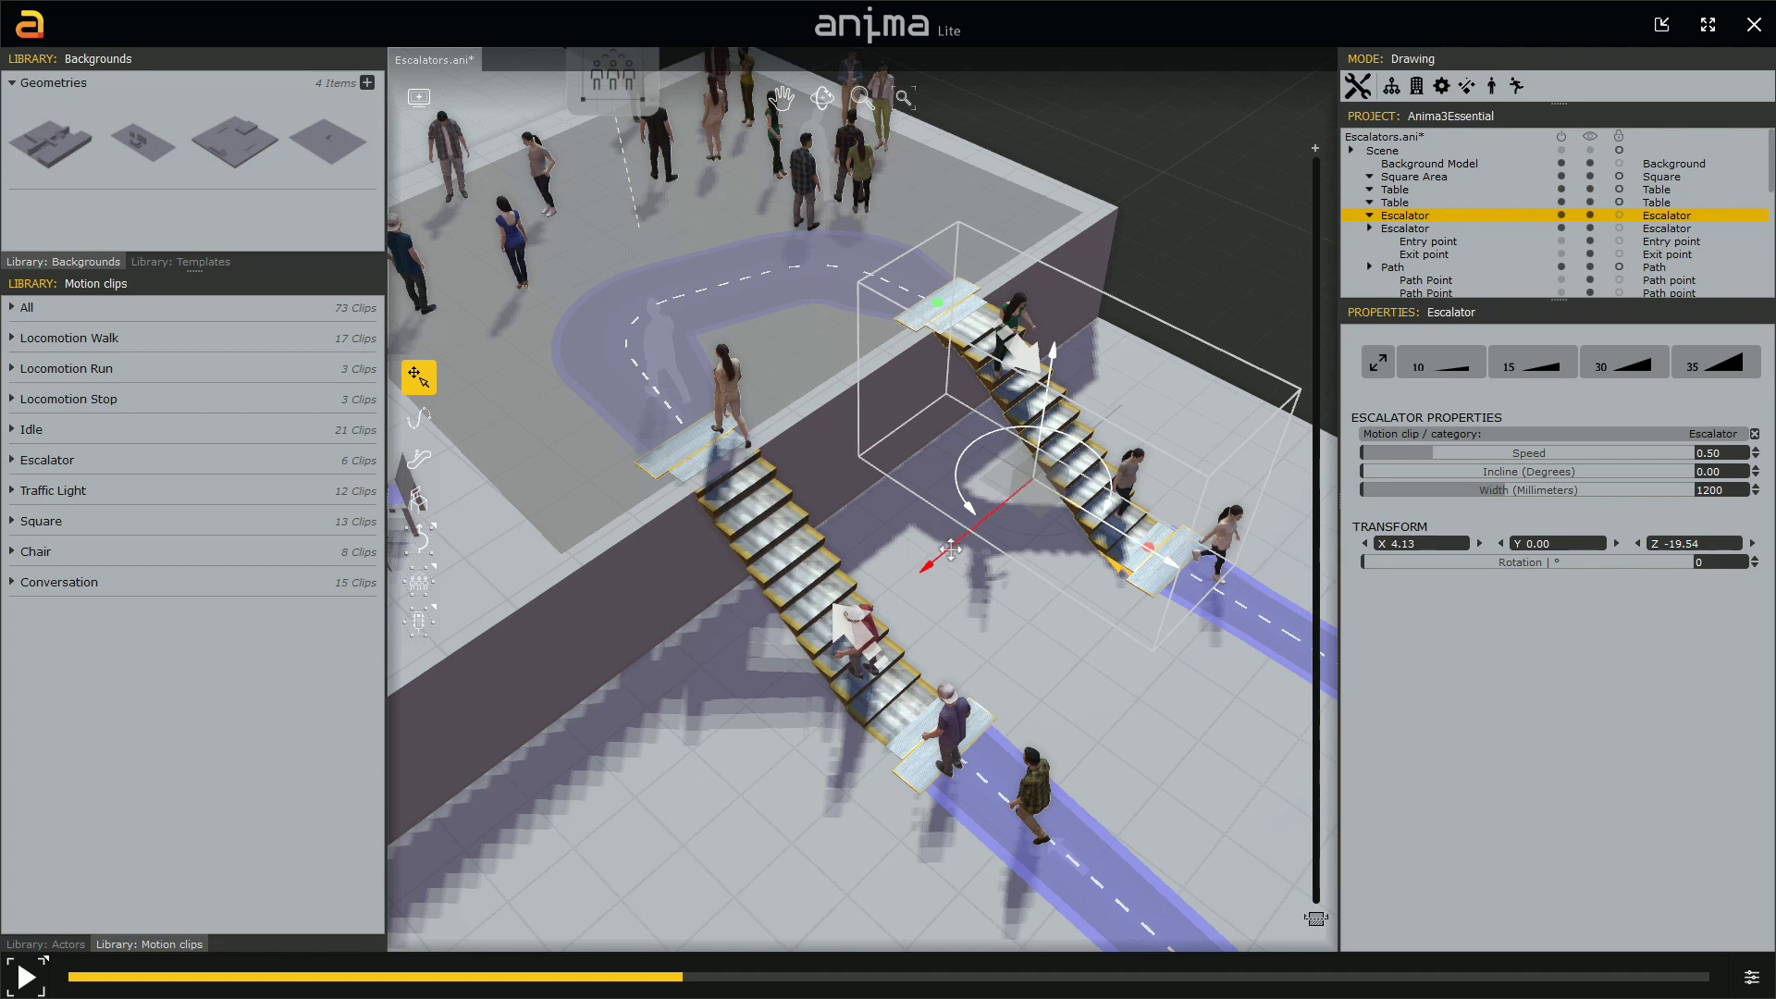
{"action": "left_click_drag", "start_coordinate": [960, 548], "coordinate": [986, 526]}
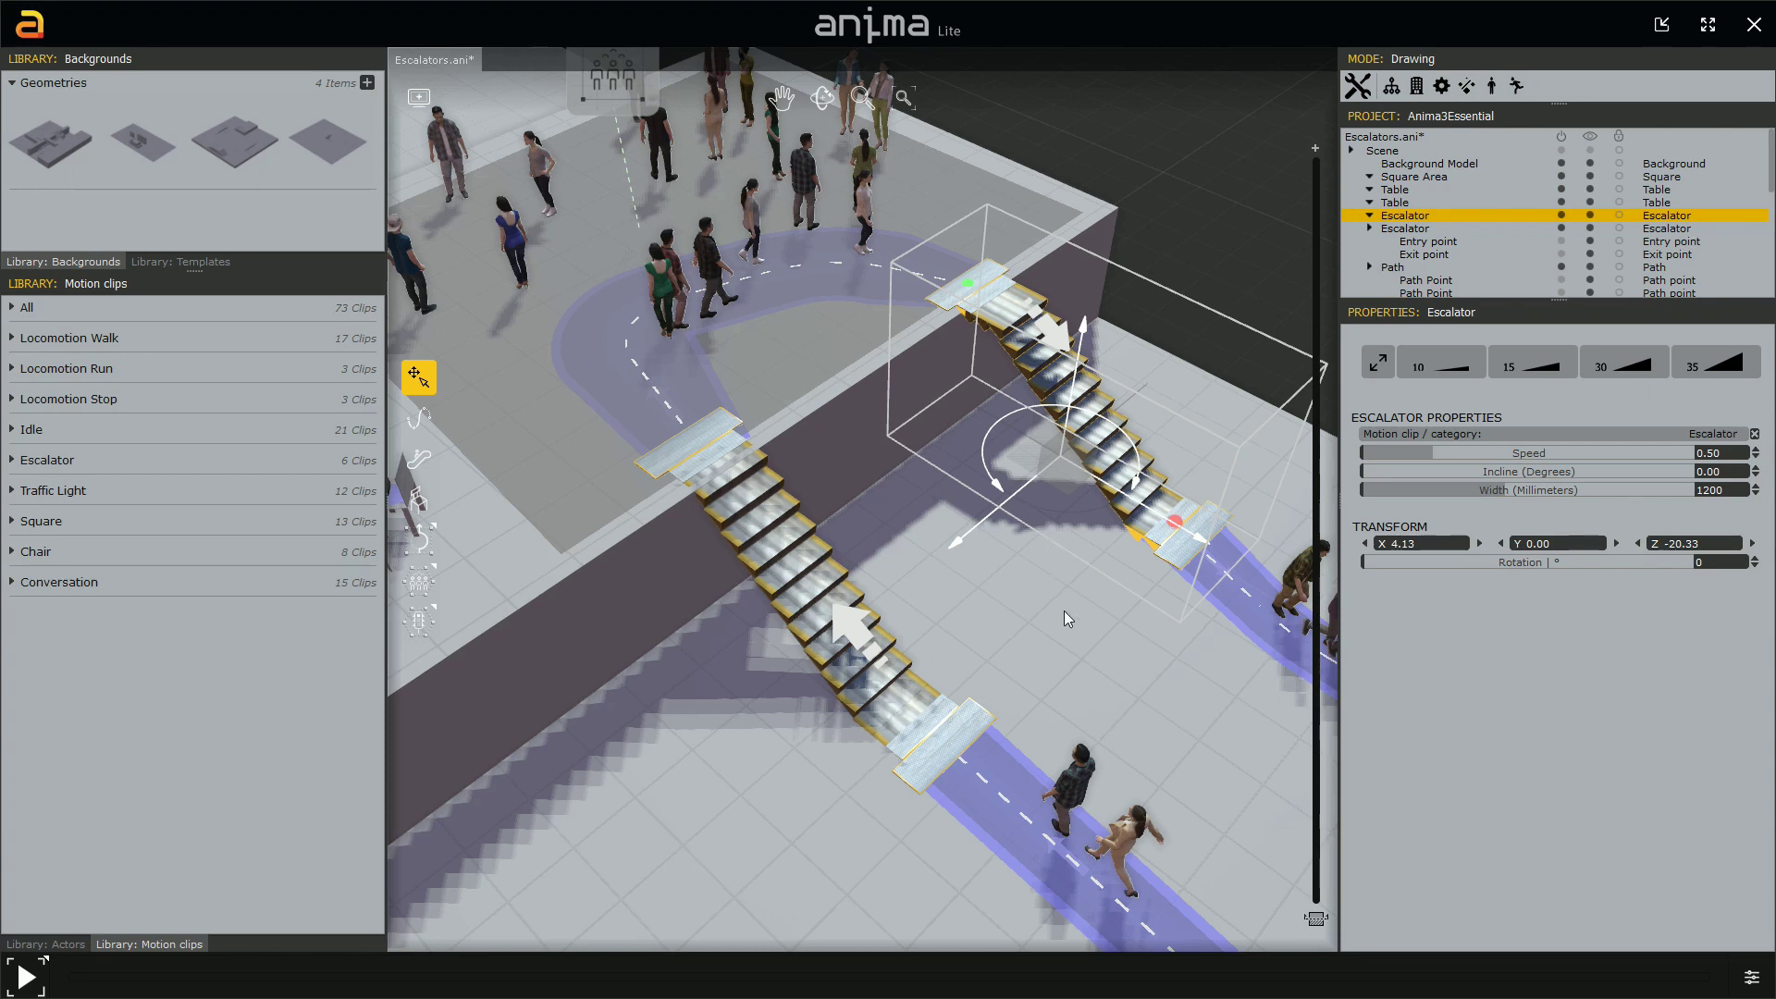
{"action": "scroll", "coordinate": [1064, 646], "scroll_direction": "down", "scroll_amount": 2}
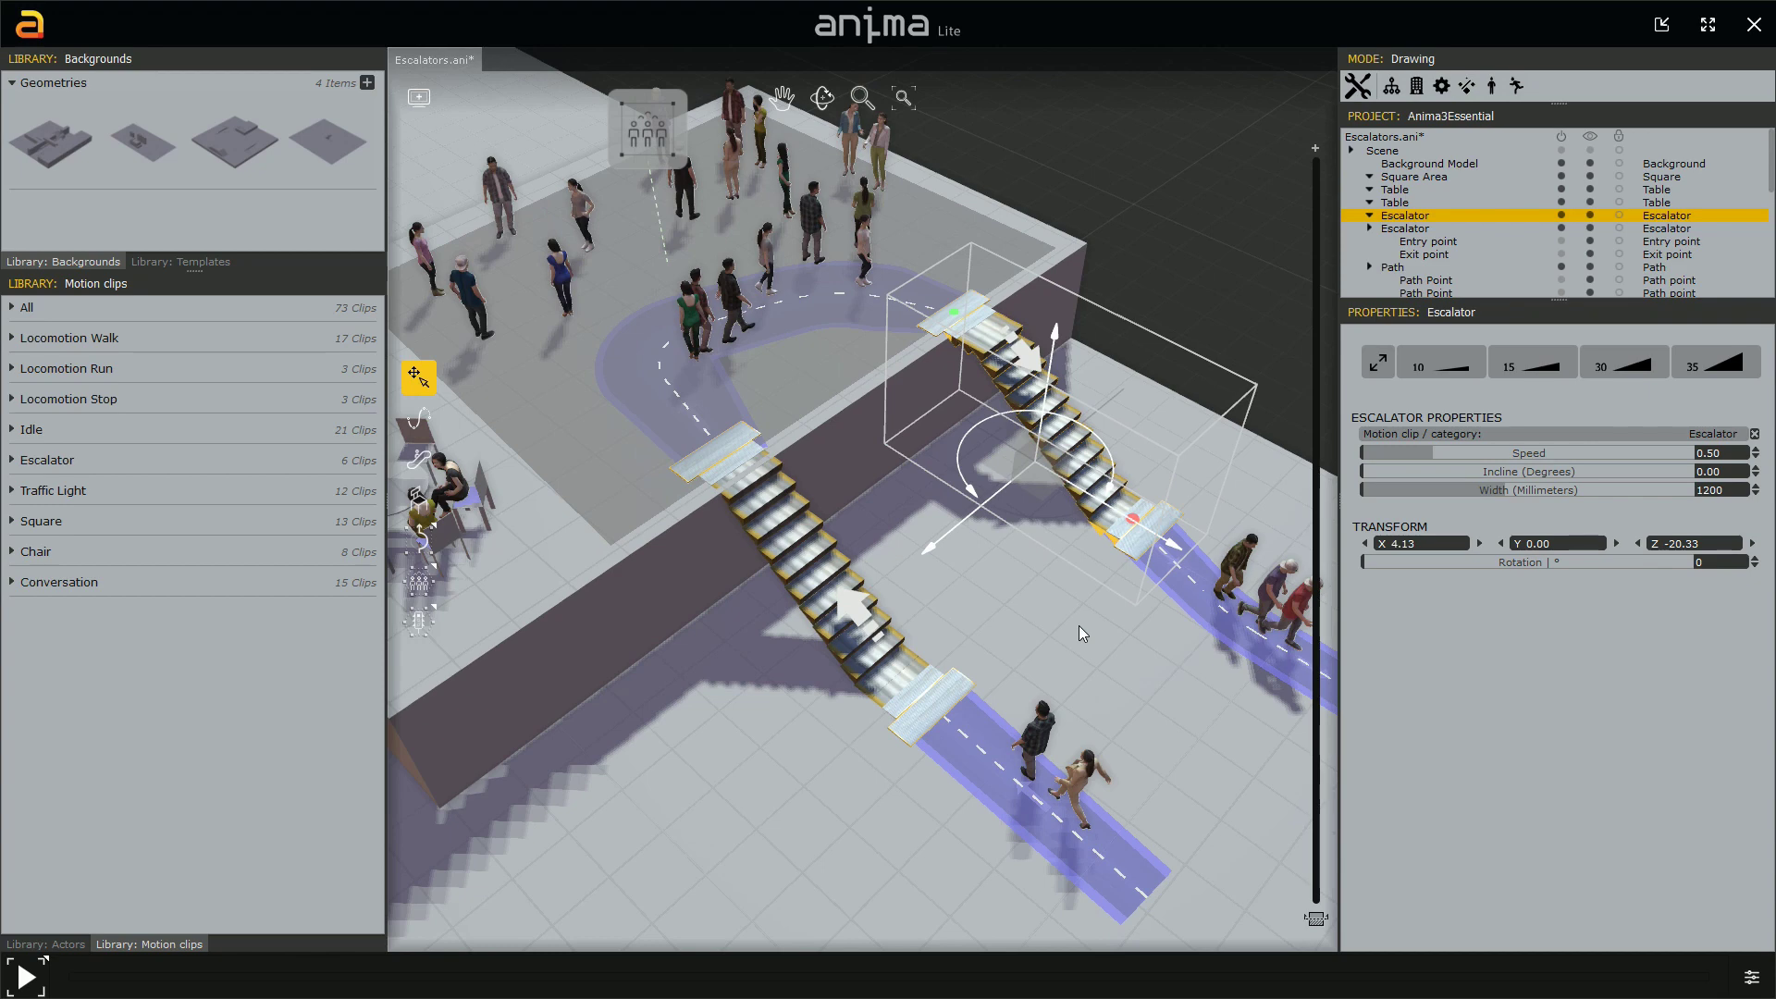
{"action": "left_click", "coordinate": [1078, 626]}
{"action": "middle_click_drag", "start_coordinate": [1079, 625], "coordinate": [918, 577]}
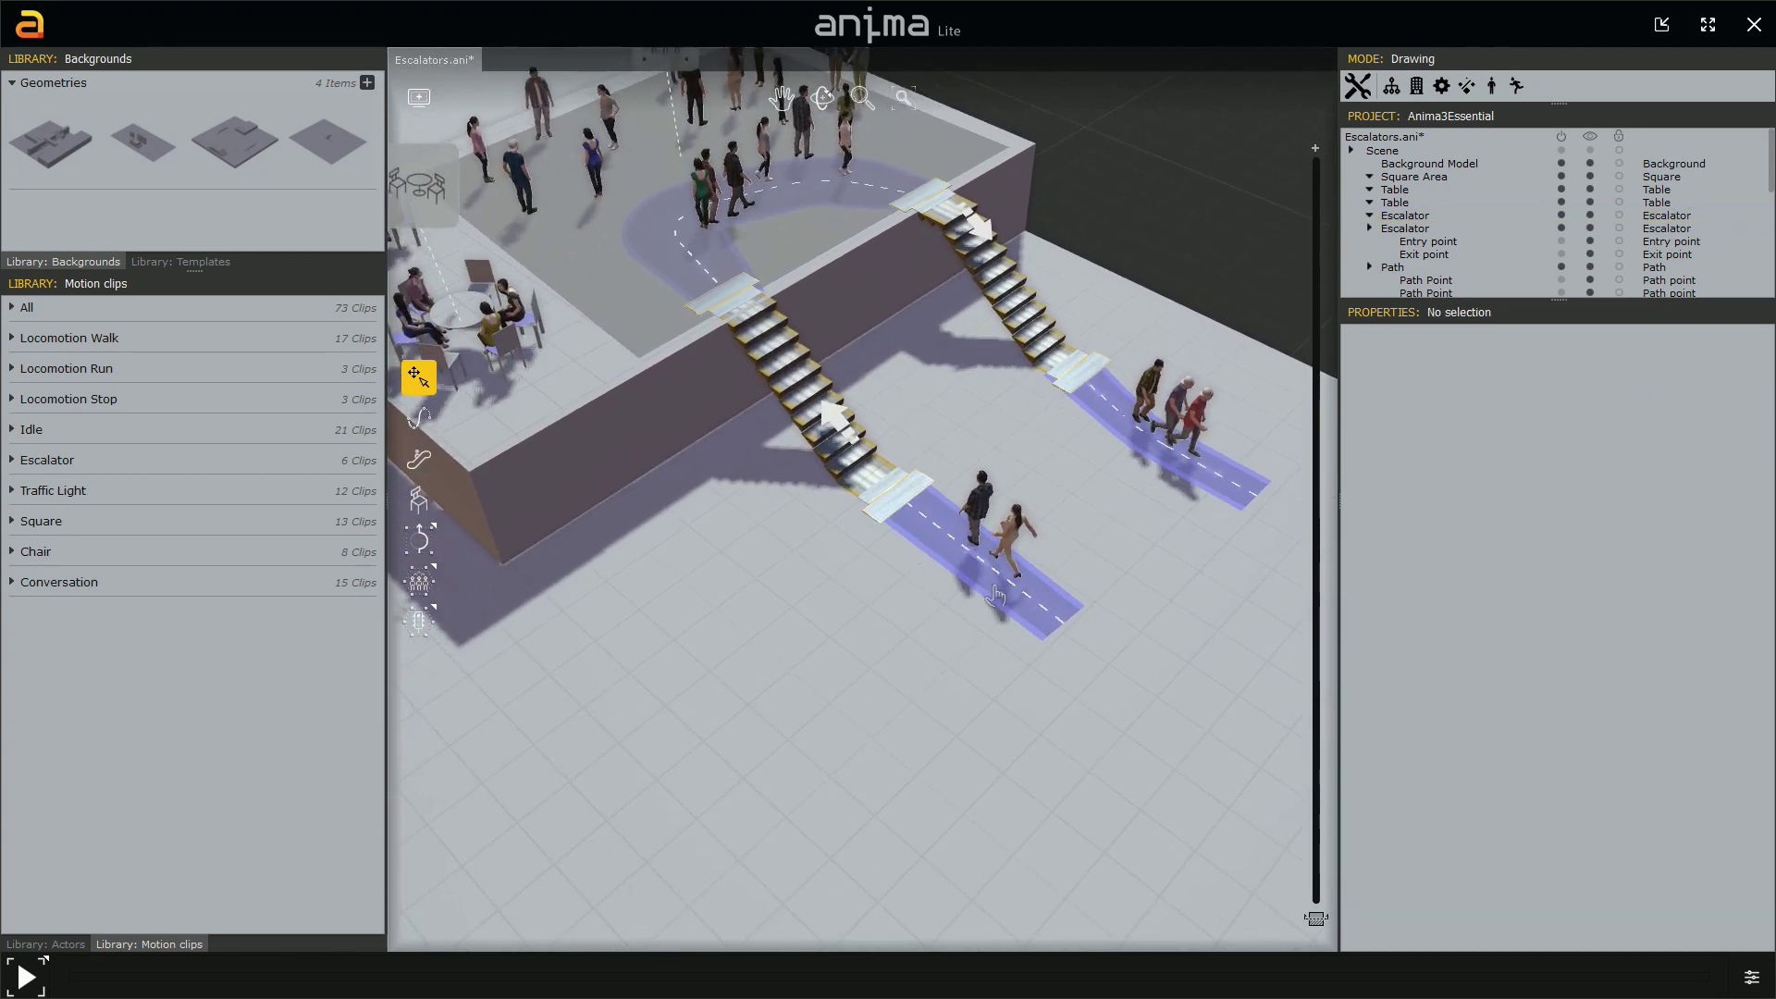
- Place a flat 1500 mm-wide escalator on the ground floor, pulling its exit to X 11.58
{"action": "middle_click_drag", "start_coordinate": [912, 773], "coordinate": [963, 645]}
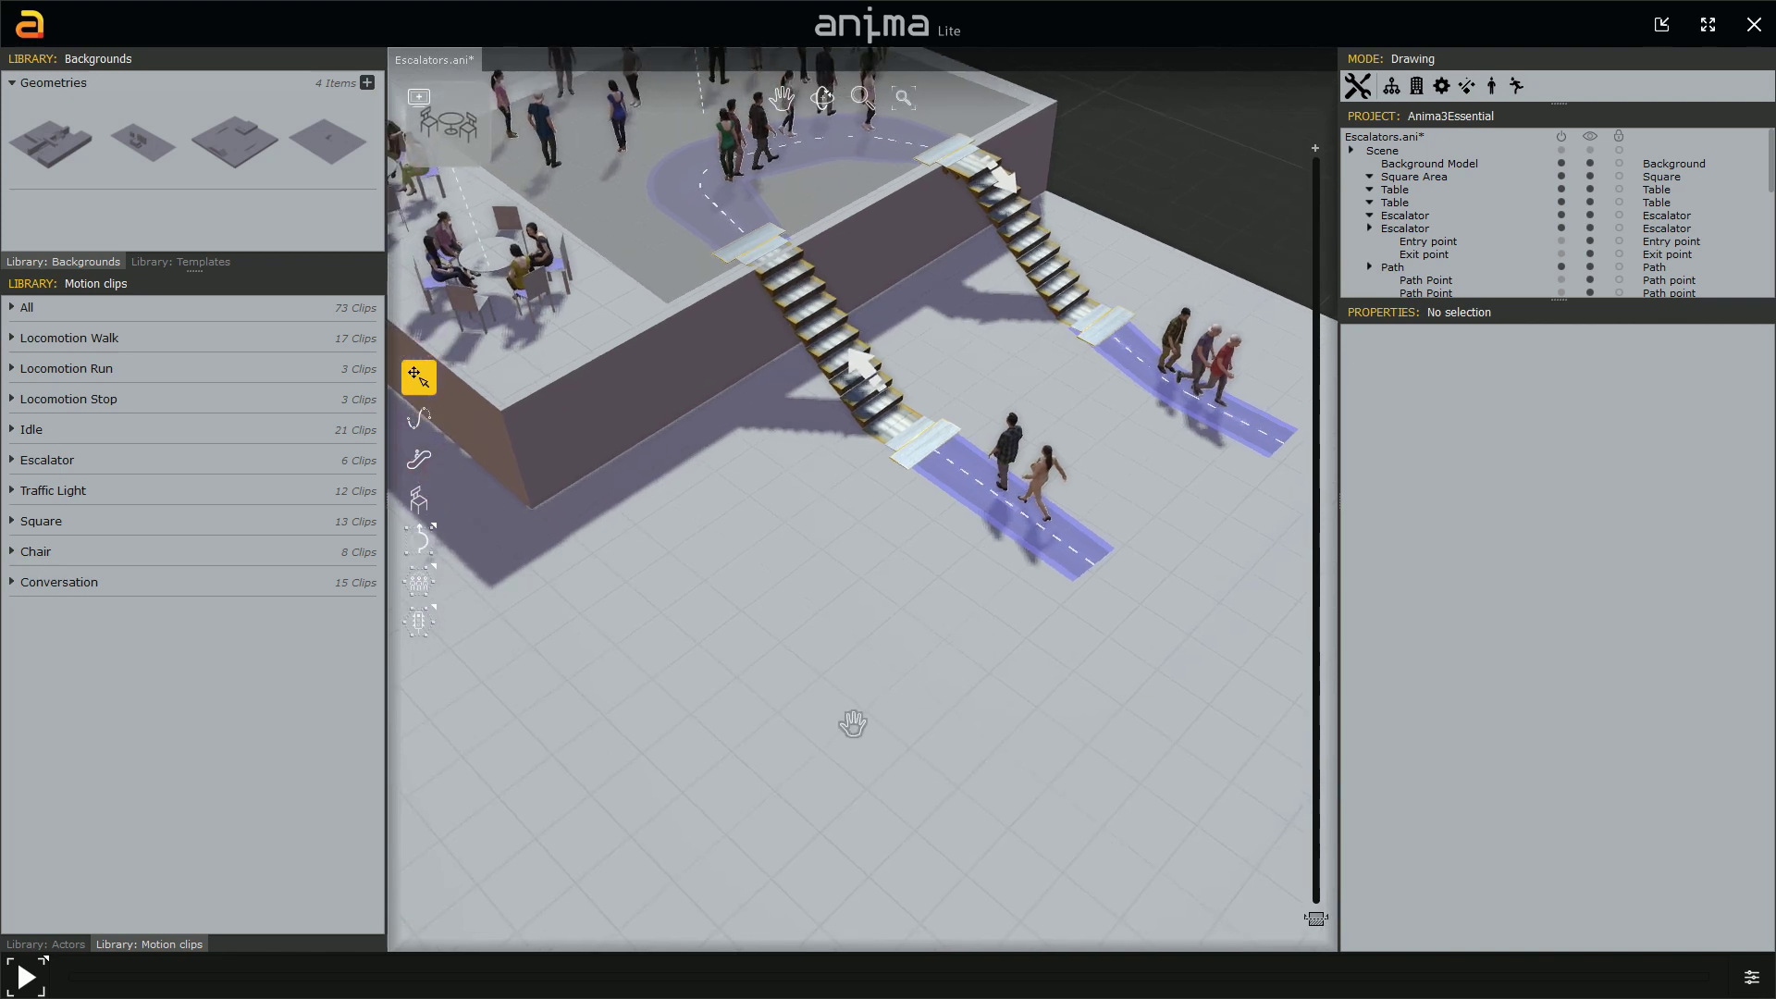
{"action": "left_click", "coordinate": [419, 458]}
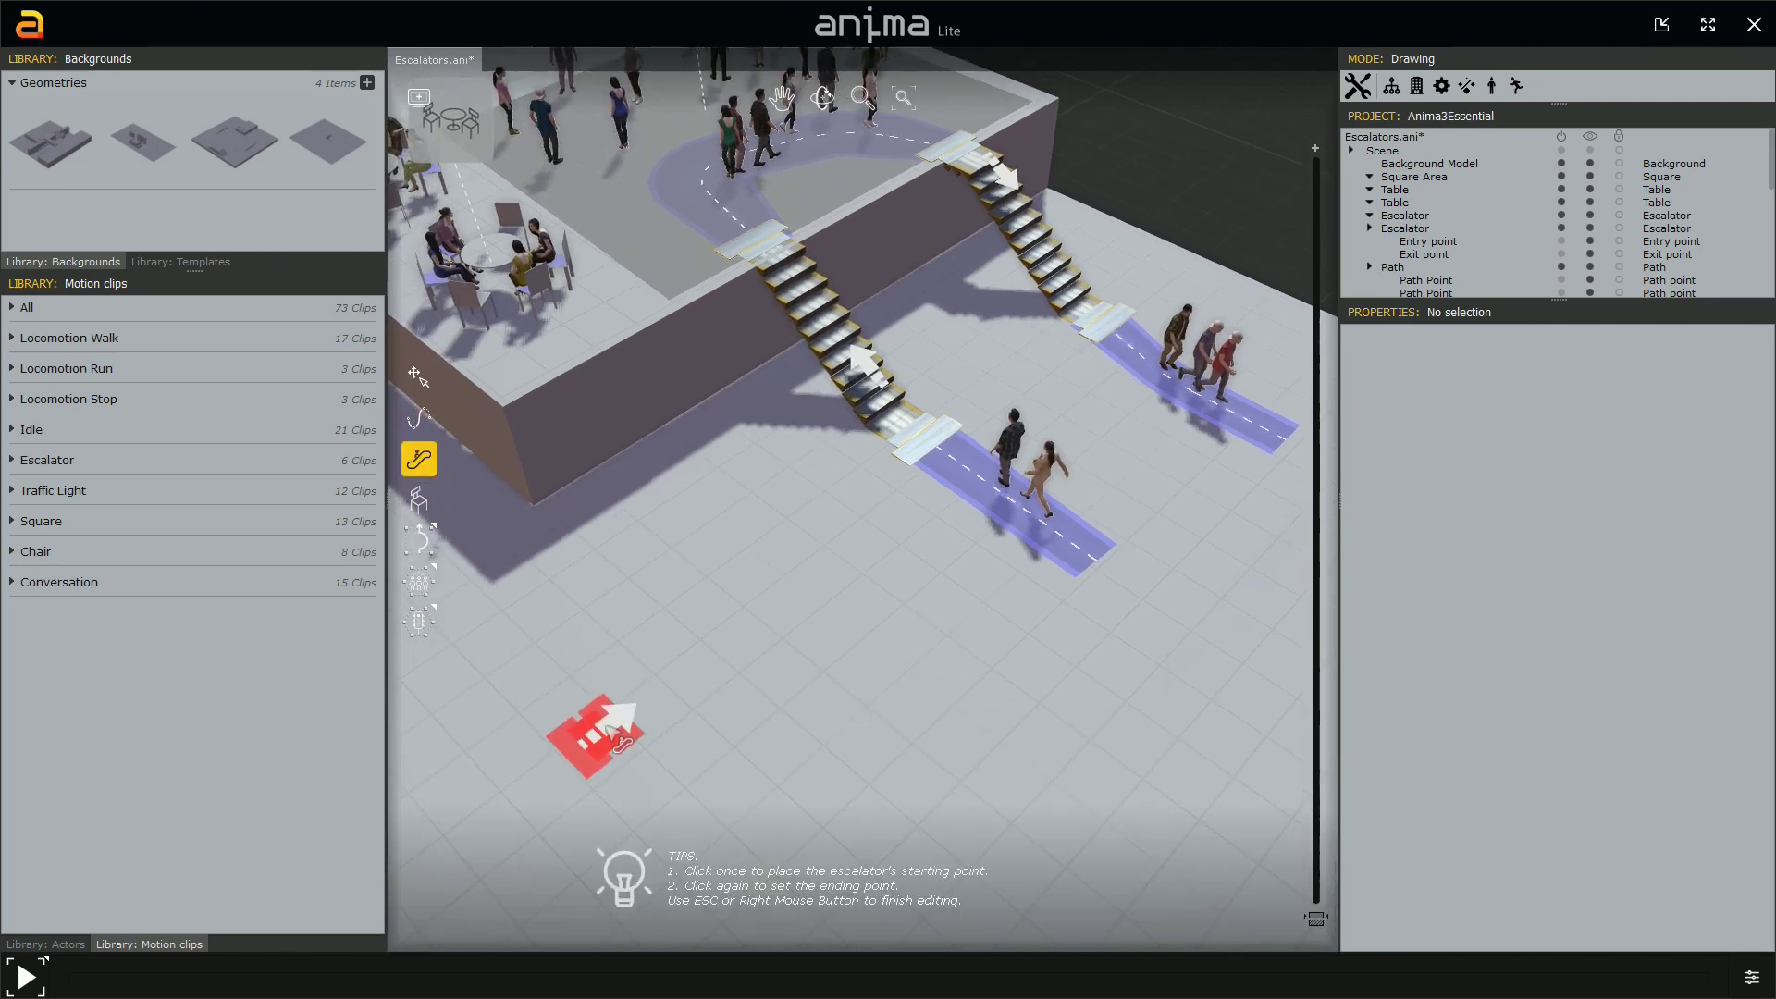
{"action": "left_click", "coordinate": [606, 737]}
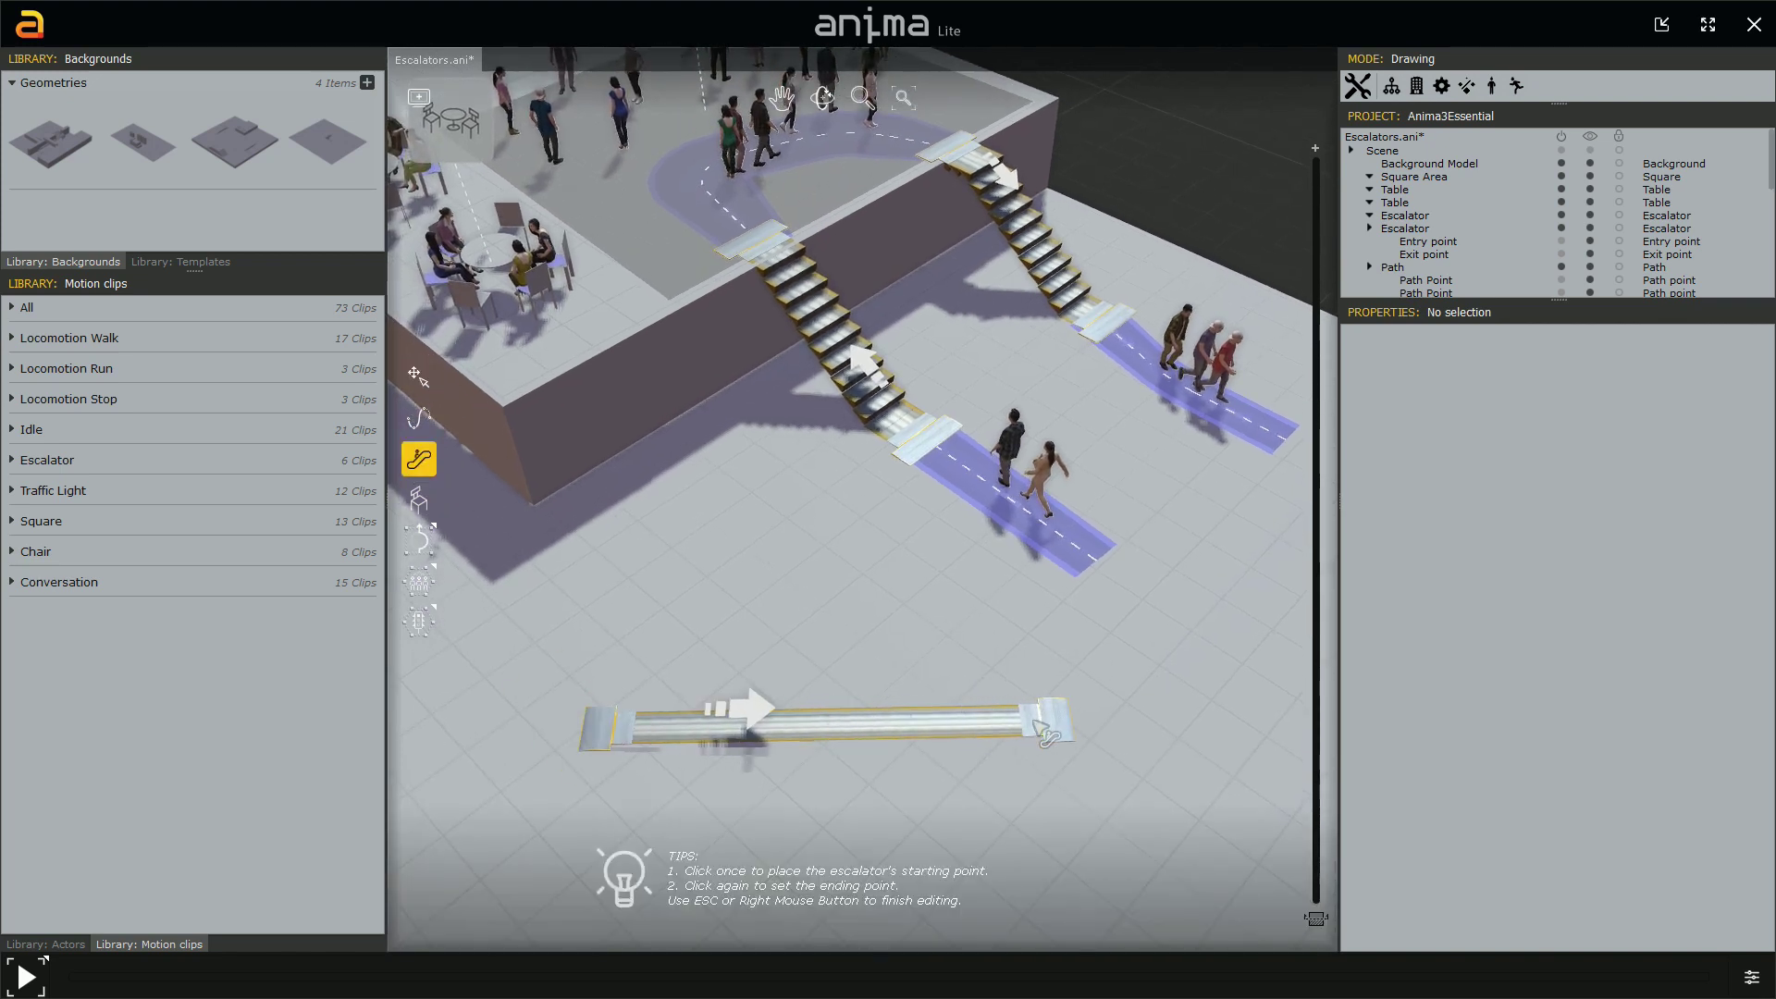
{"action": "left_click", "coordinate": [1048, 737]}
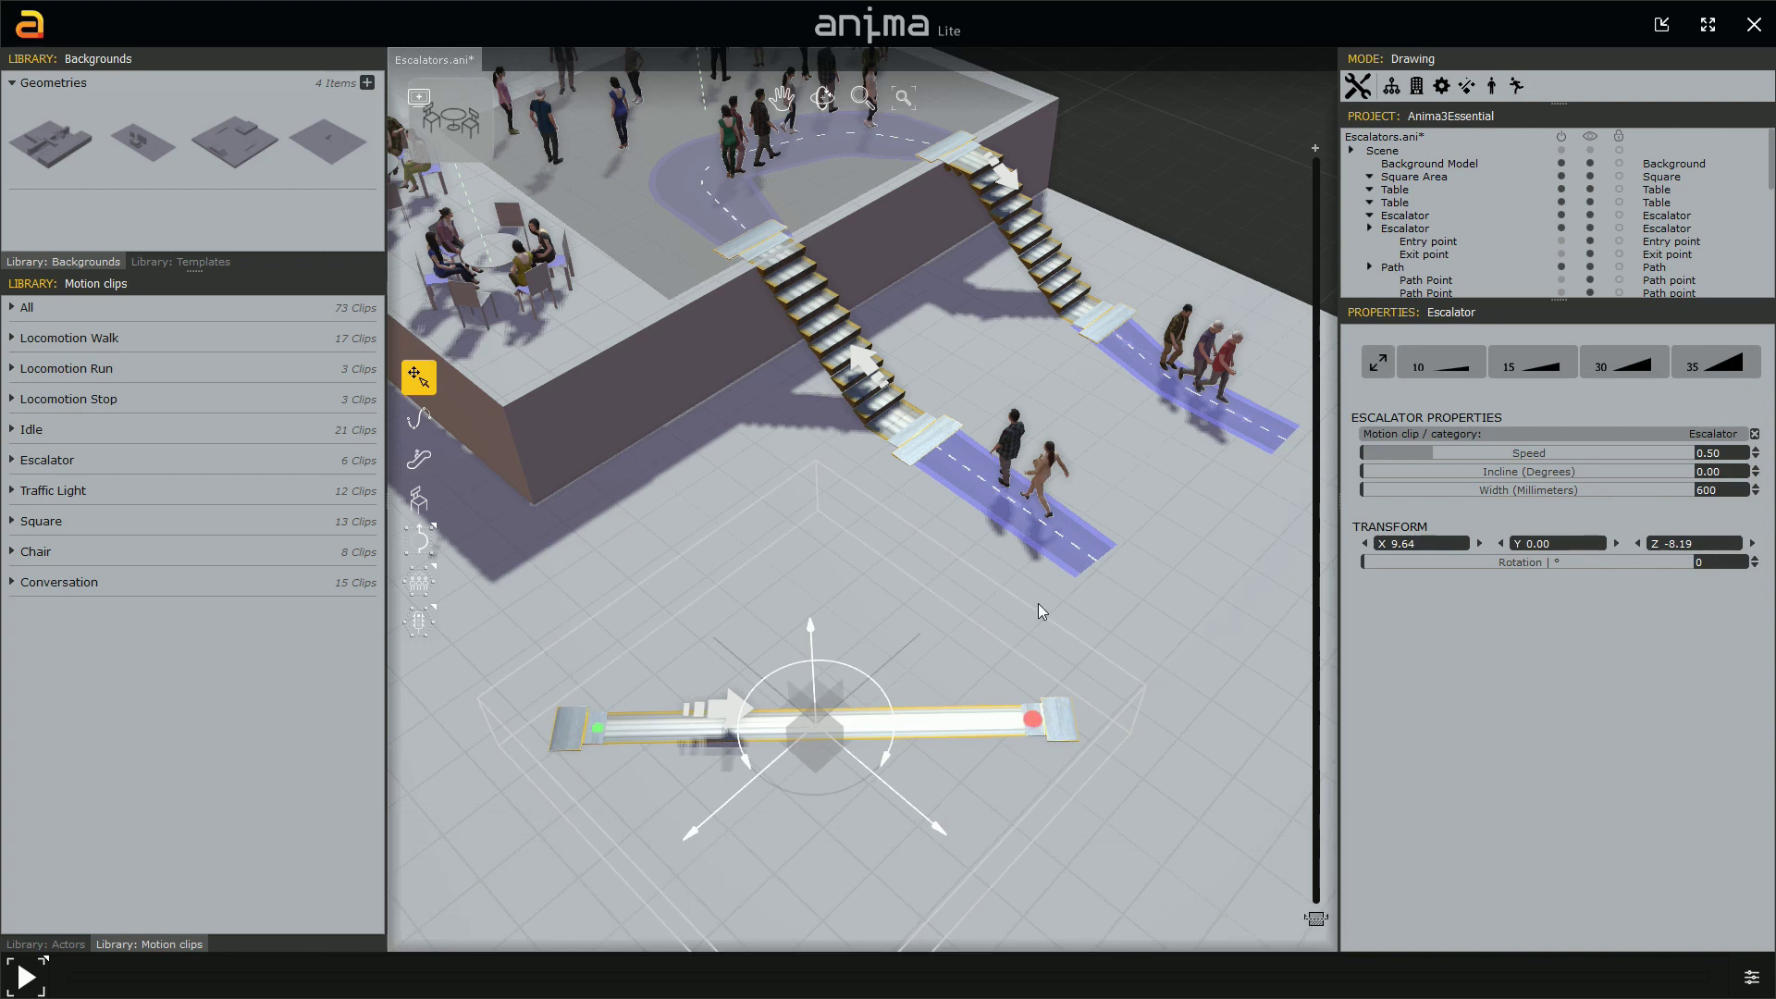
{"action": "left_click", "coordinate": [1706, 491]}
{"action": "type", "text": "1500"}
{"action": "key", "text": "Return"}
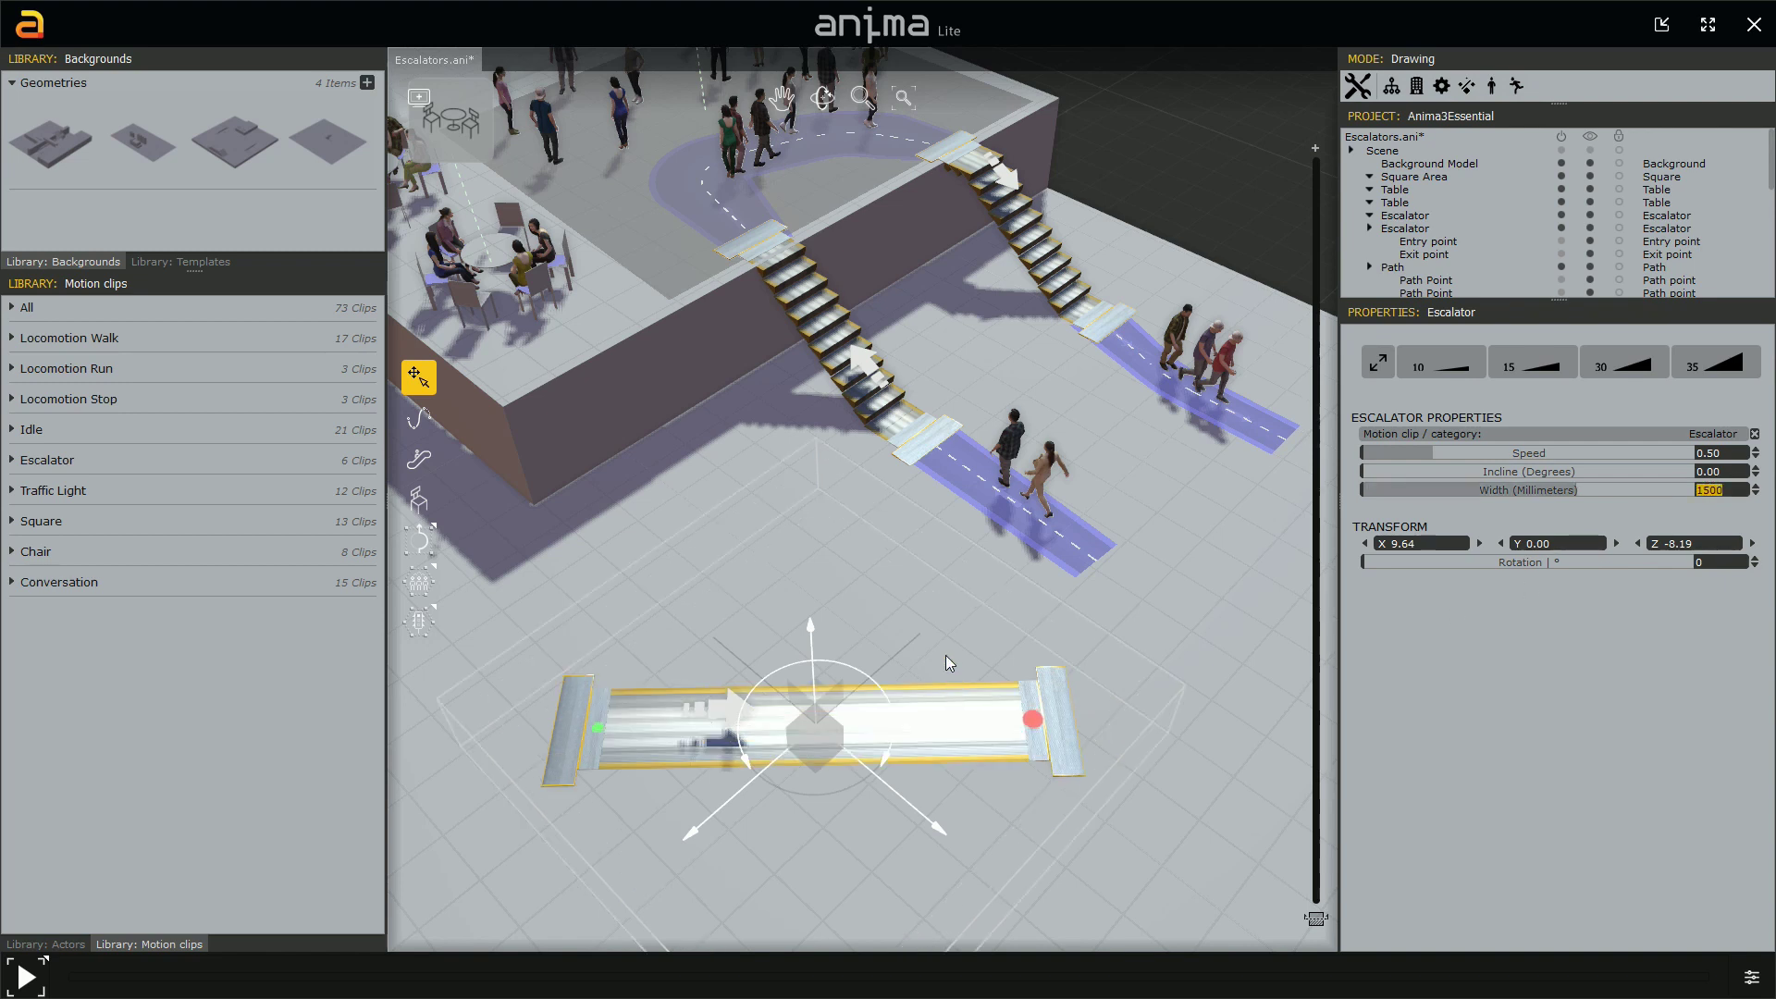
{"action": "left_click", "coordinate": [1022, 718]}
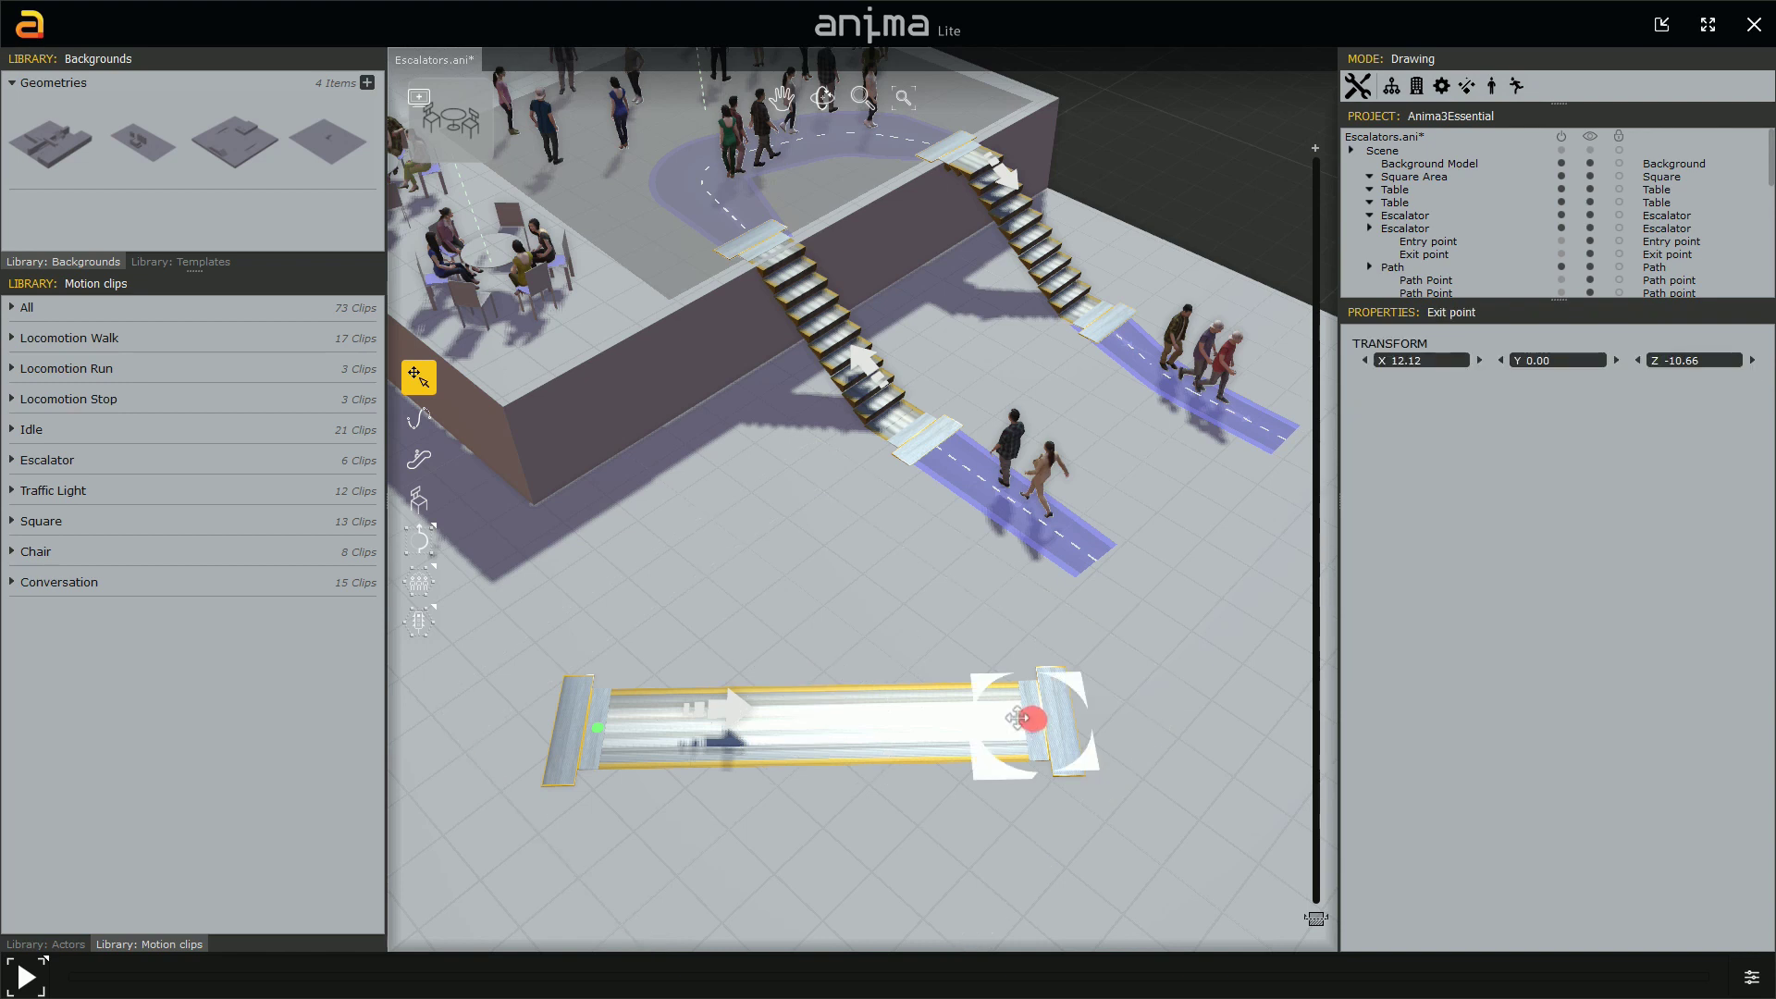
{"action": "mouse_move", "coordinate": [1018, 718]}
{"action": "left_mouse_down"}
{"action": "mouse_move", "coordinate": [939, 718]}
{"action": "mouse_move", "coordinate": [973, 727]}
{"action": "left_mouse_up"}
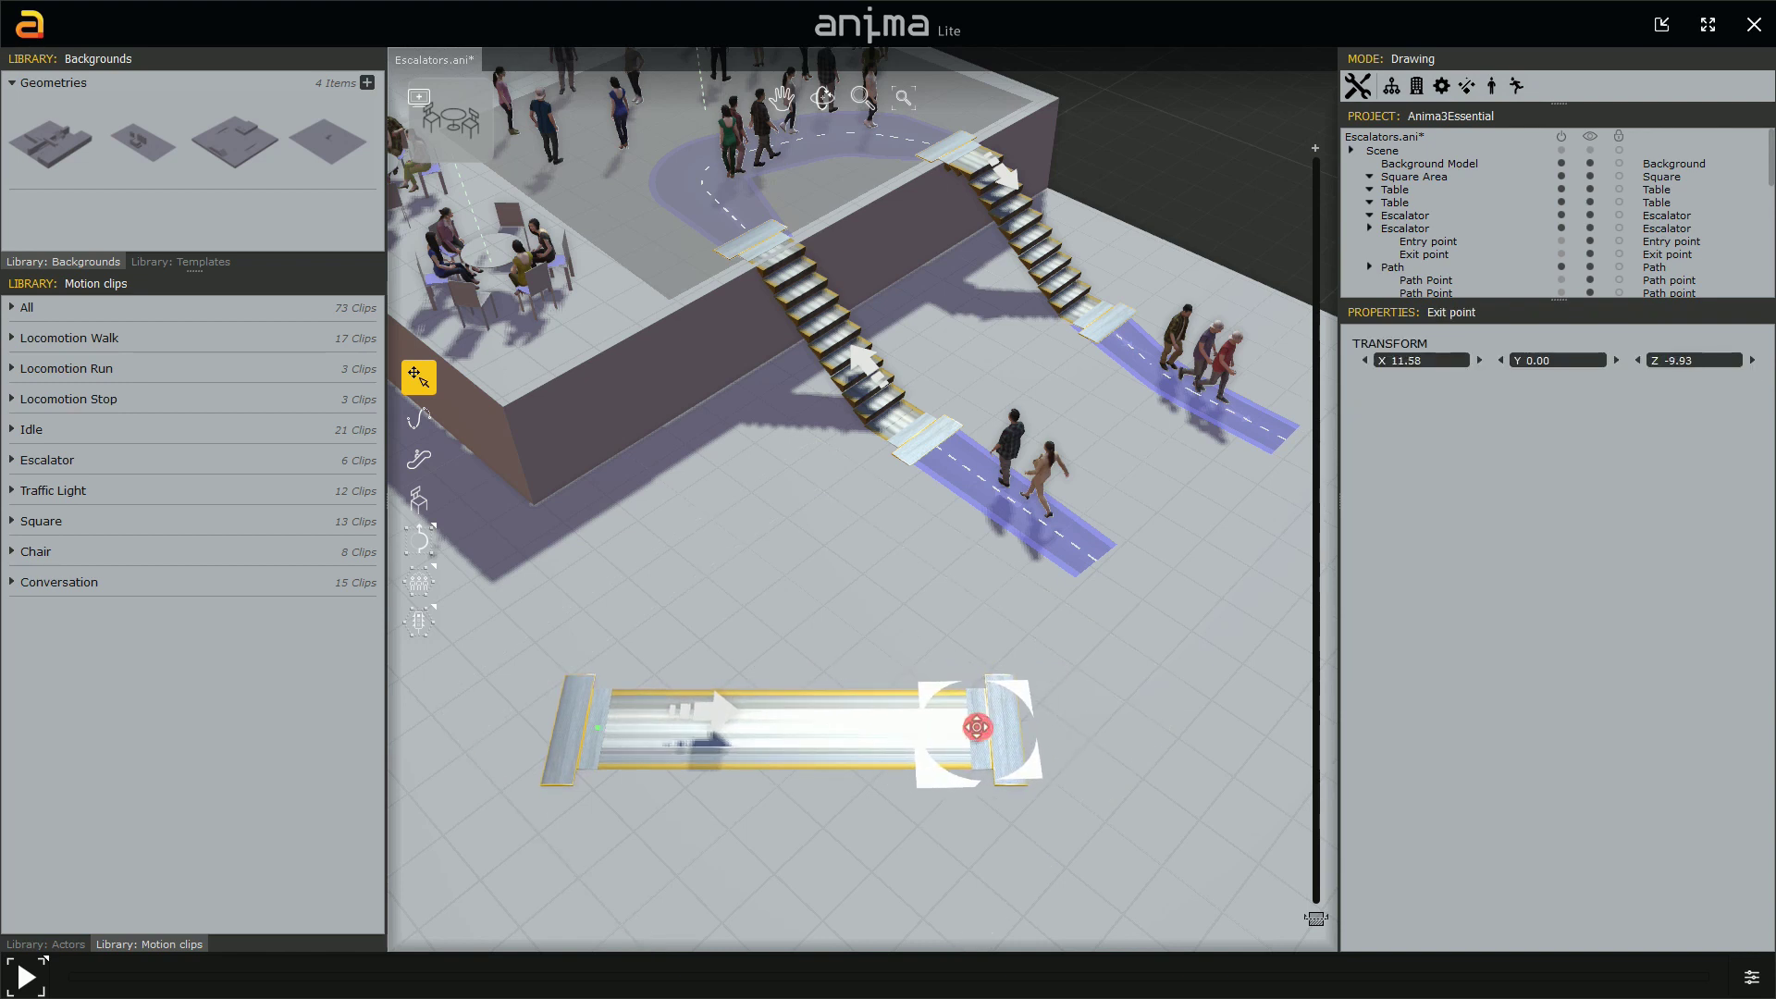
- Extend the lower path through the flat escalator past its far end, bending at X 13.42
{"action": "left_click", "coordinate": [1068, 555]}
{"action": "left_click", "coordinate": [1096, 565]}
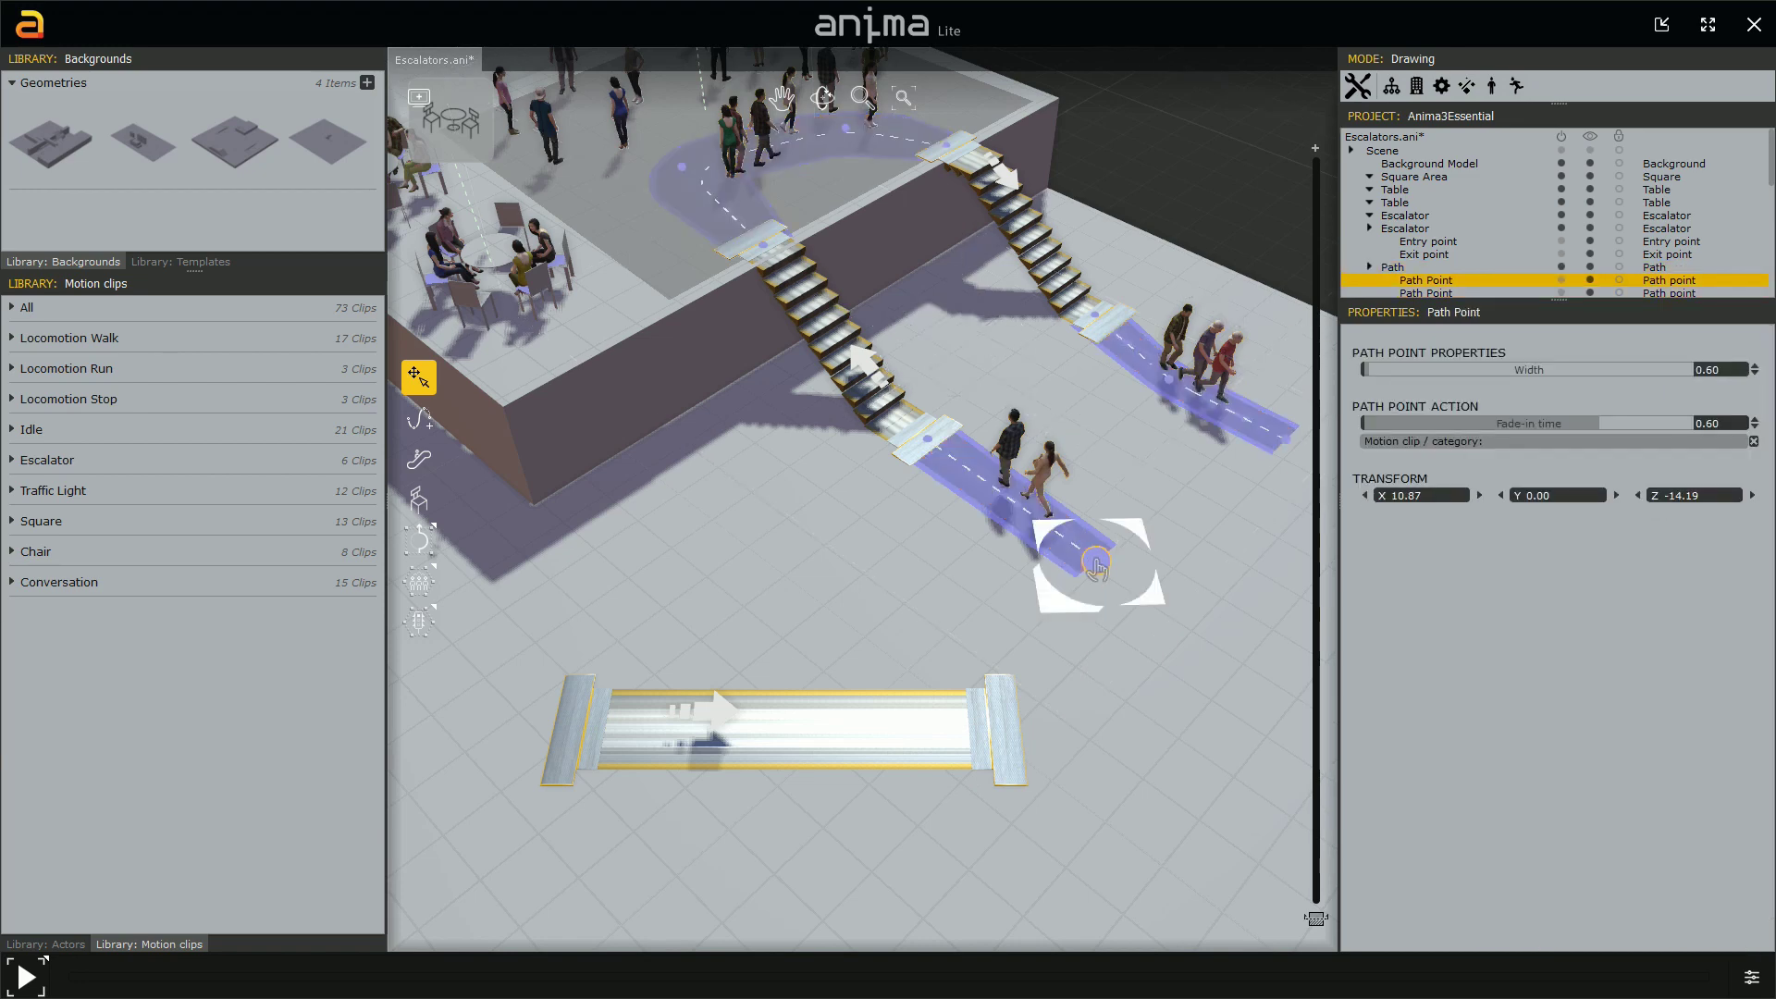
{"action": "left_click", "coordinate": [420, 418]}
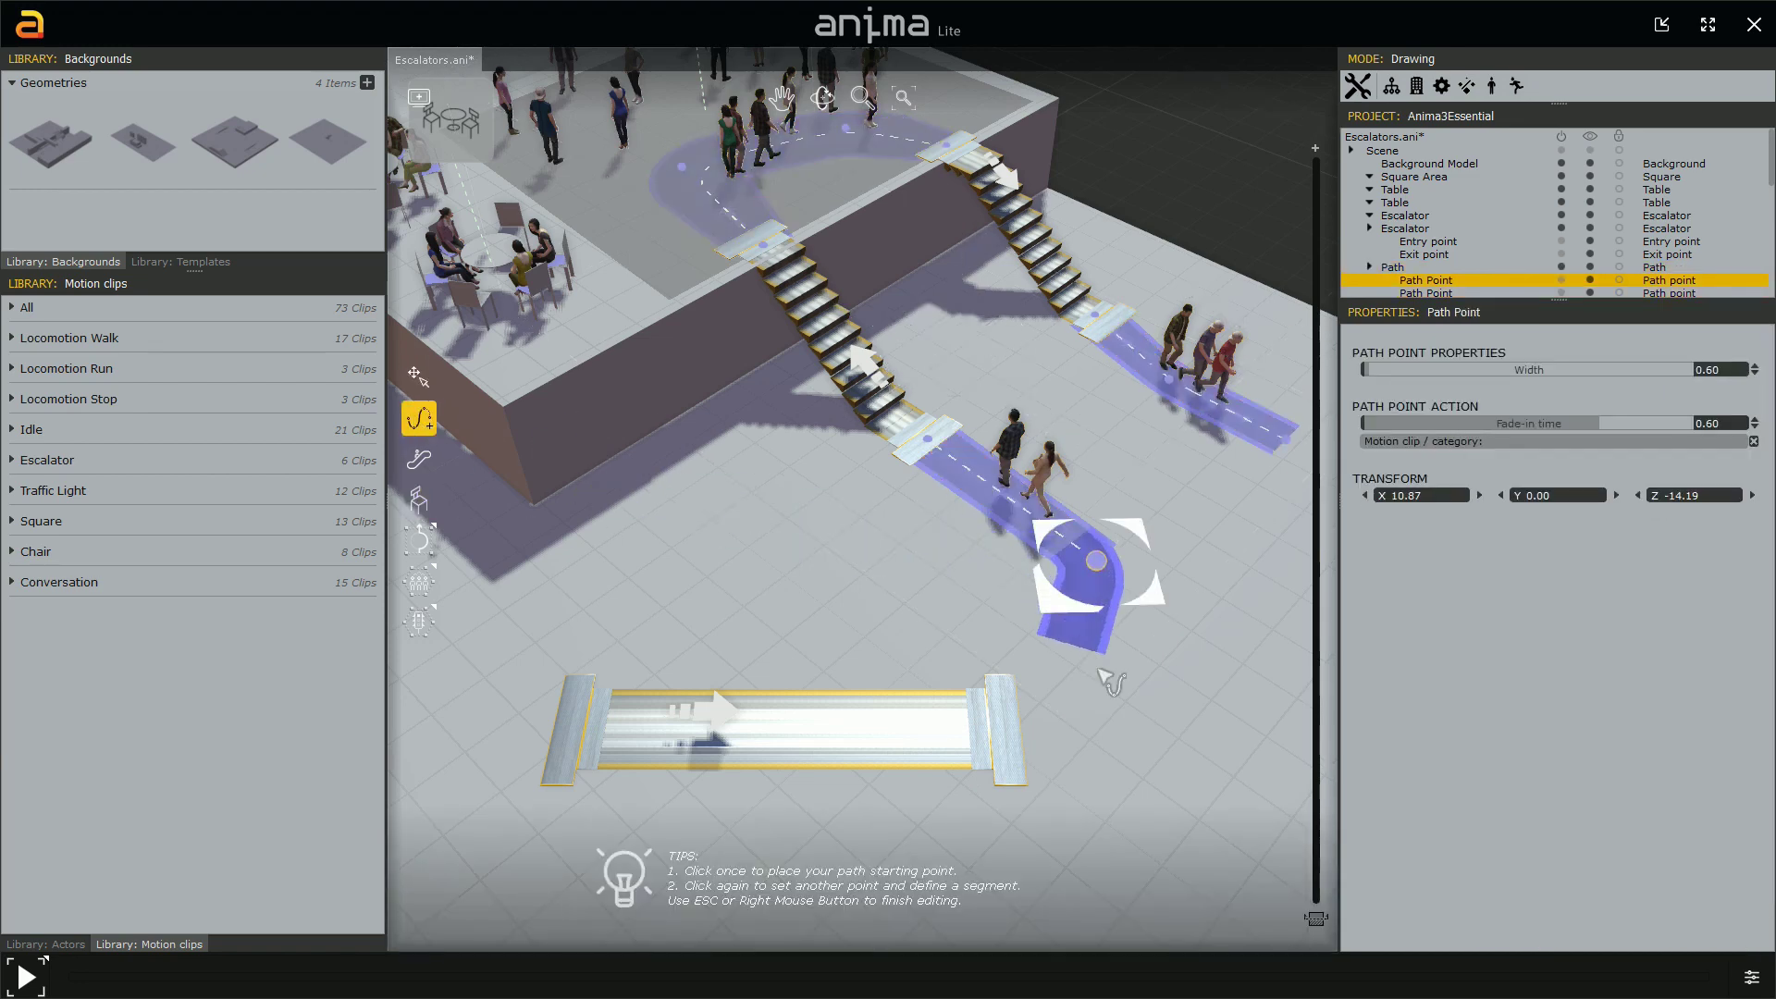
{"action": "left_click", "coordinate": [1149, 681]}
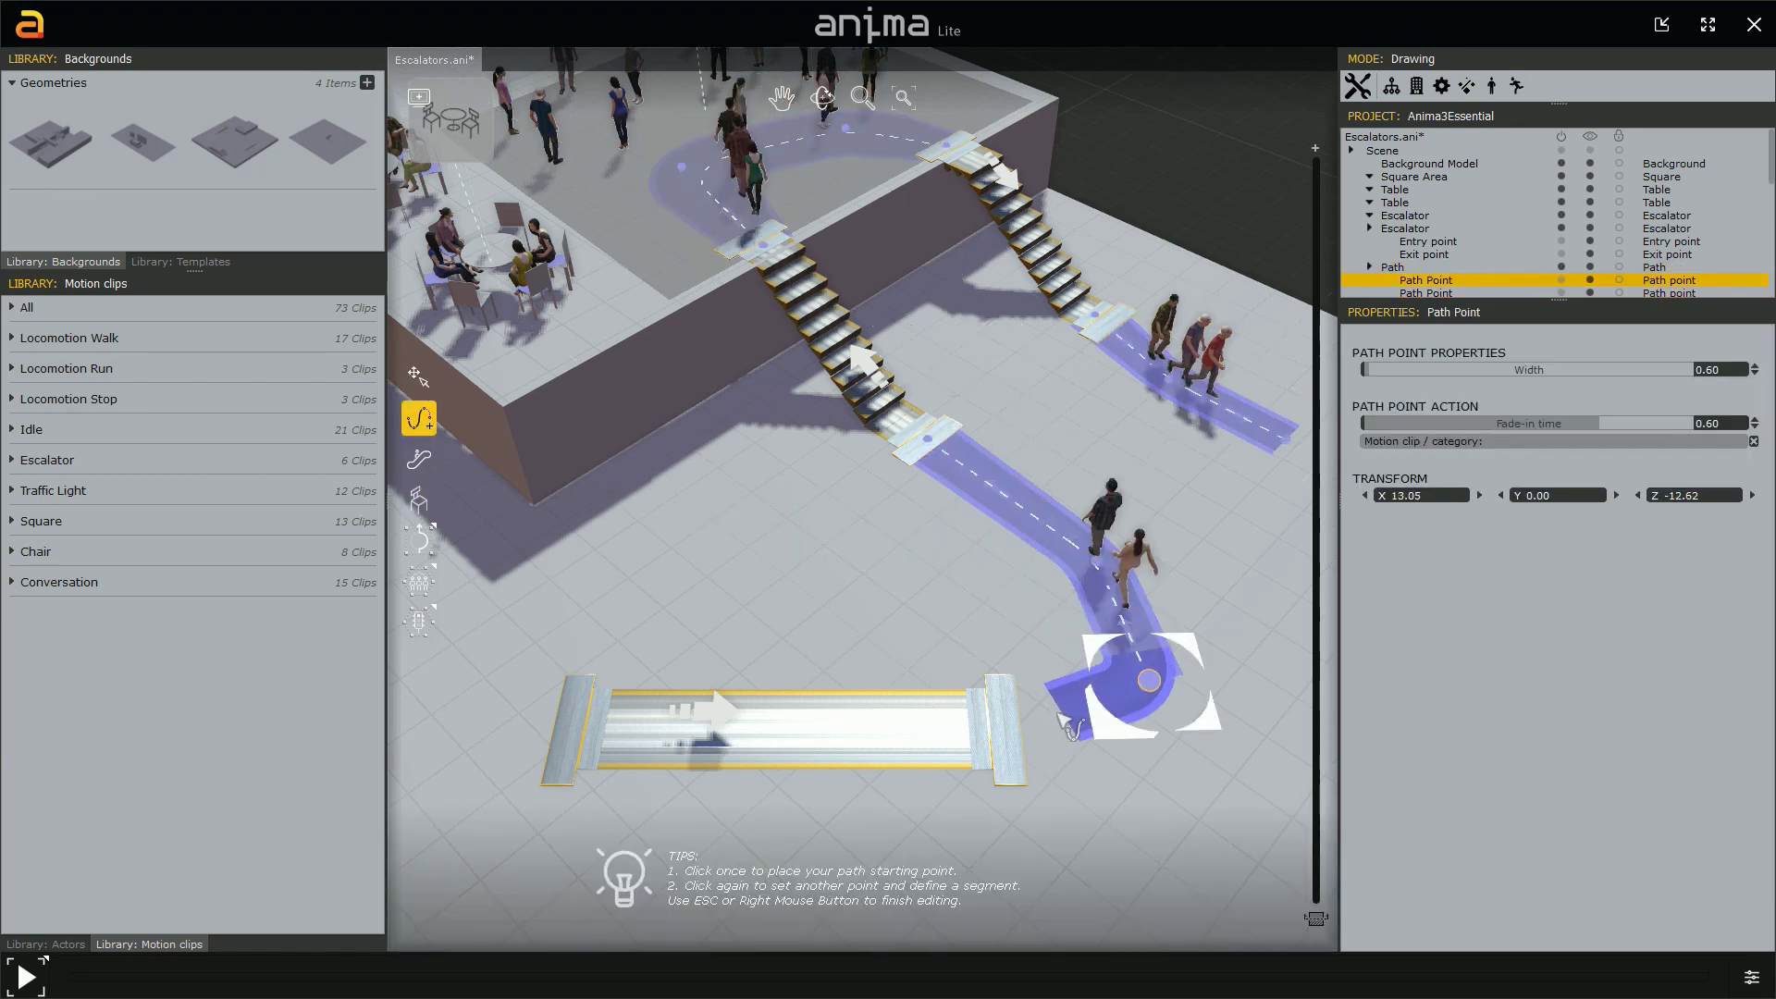
{"action": "left_click", "coordinate": [1004, 728]}
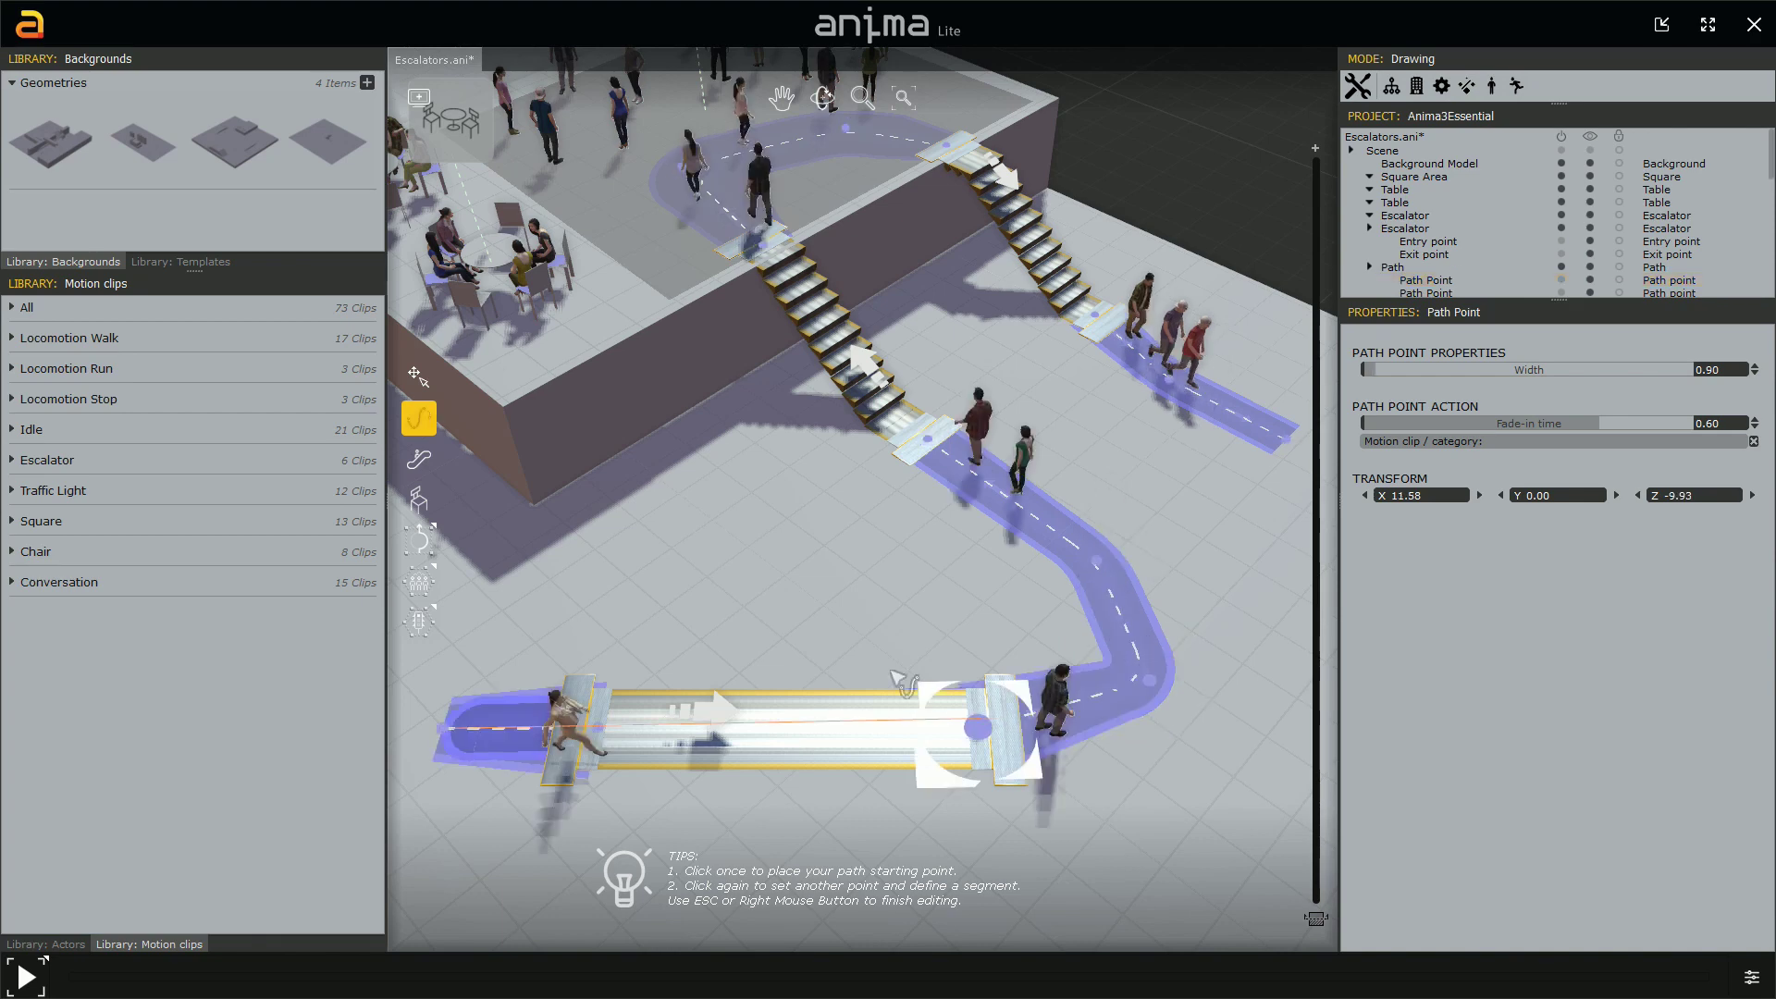
{"action": "left_click", "coordinate": [443, 728]}
{"action": "right_click", "coordinate": [462, 602]}
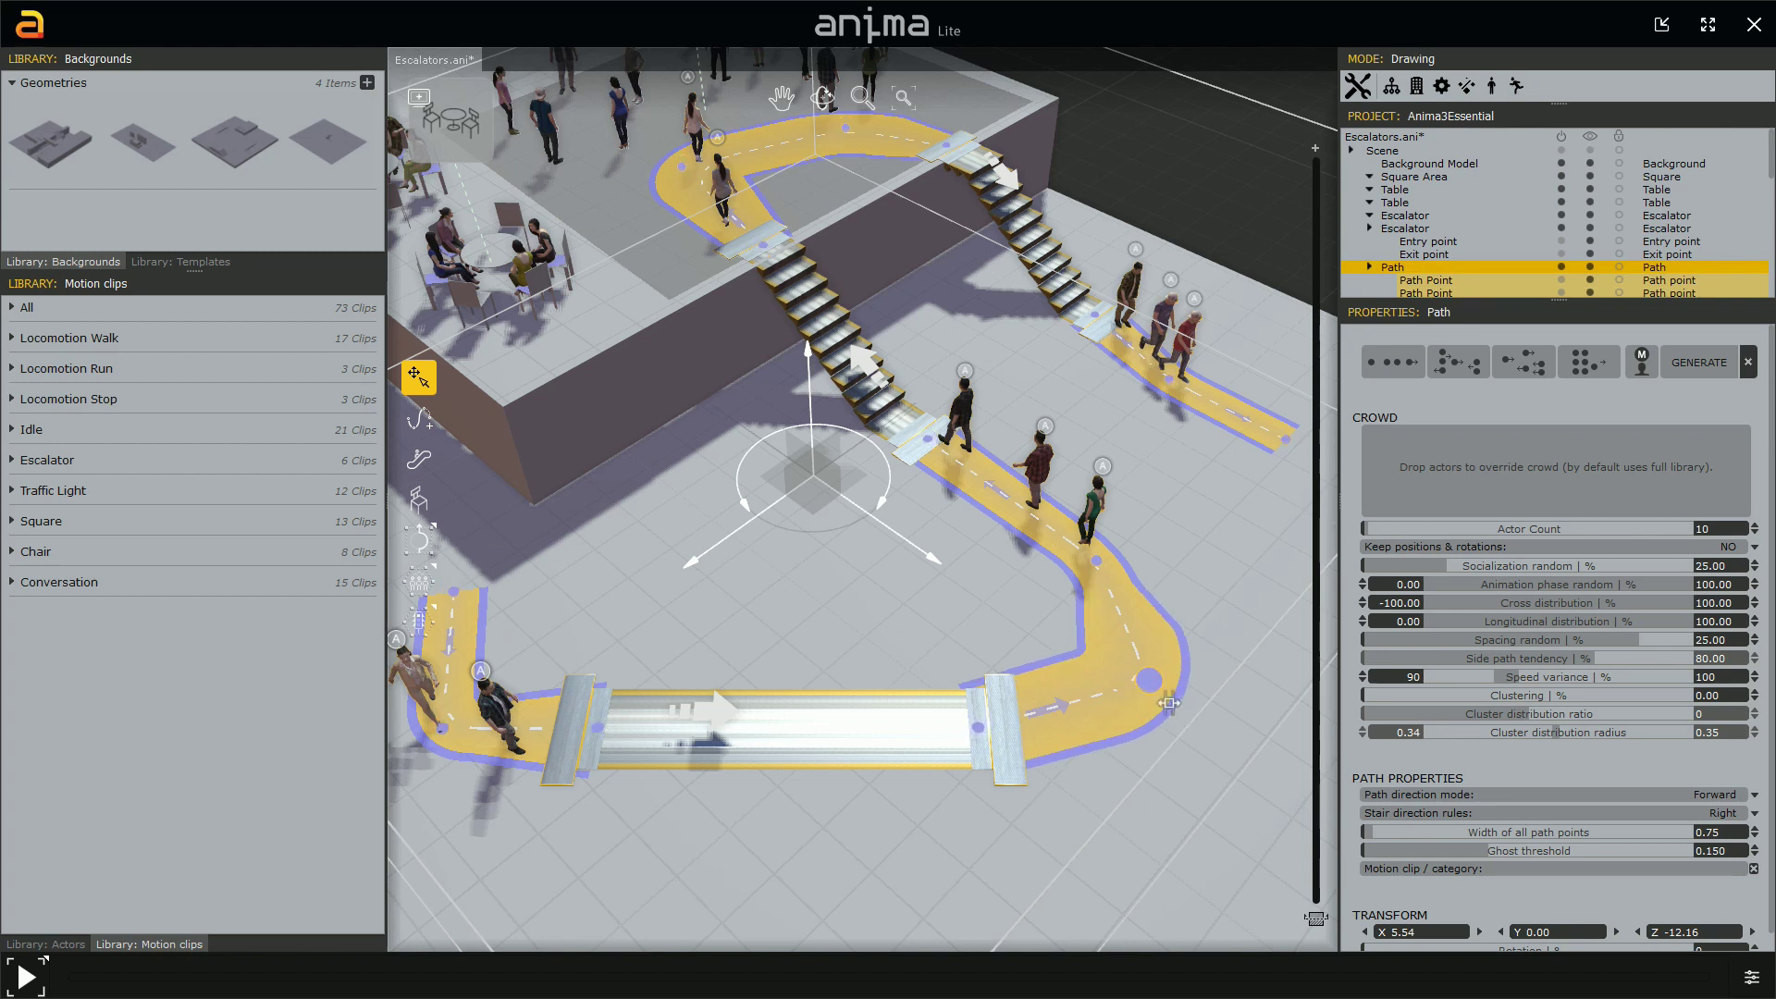
{"action": "left_click", "coordinate": [1151, 678]}
{"action": "left_click_drag", "start_coordinate": [1151, 678], "coordinate": [1172, 690]}
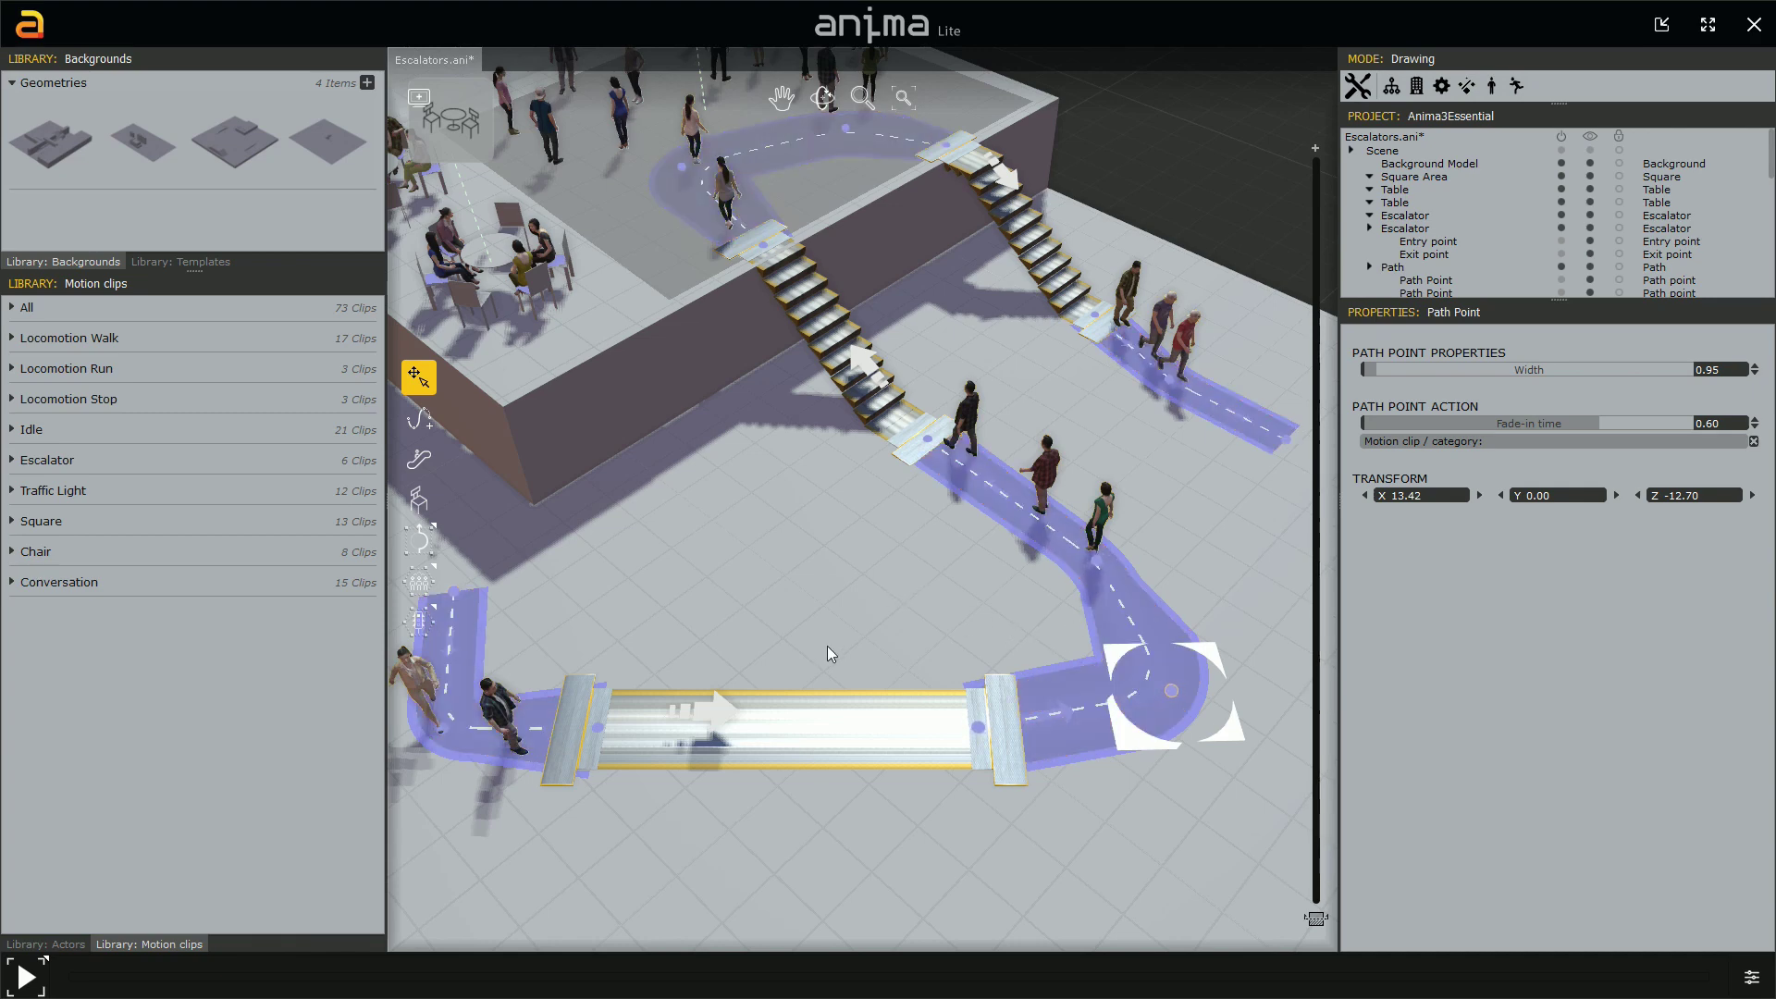
- Run the crowd animation to show actors riding the flat walkway, then stop it
{"action": "key", "text": "space"}
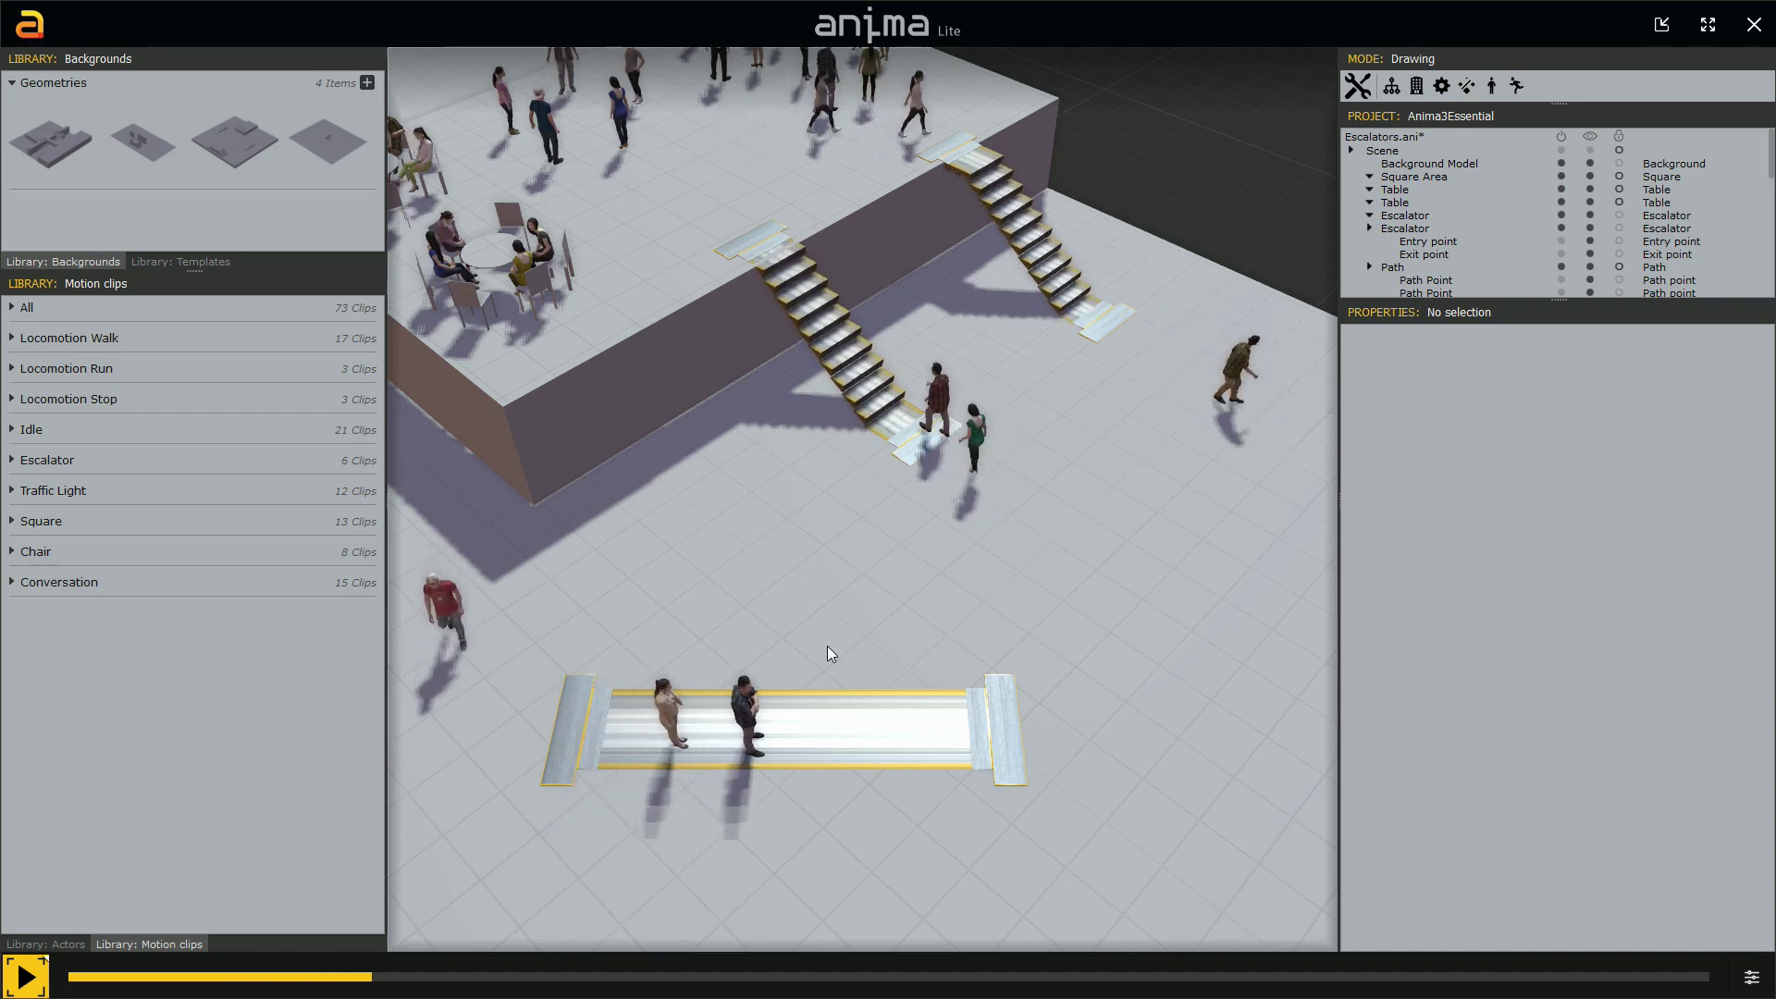
{"action": "key", "text": "space"}
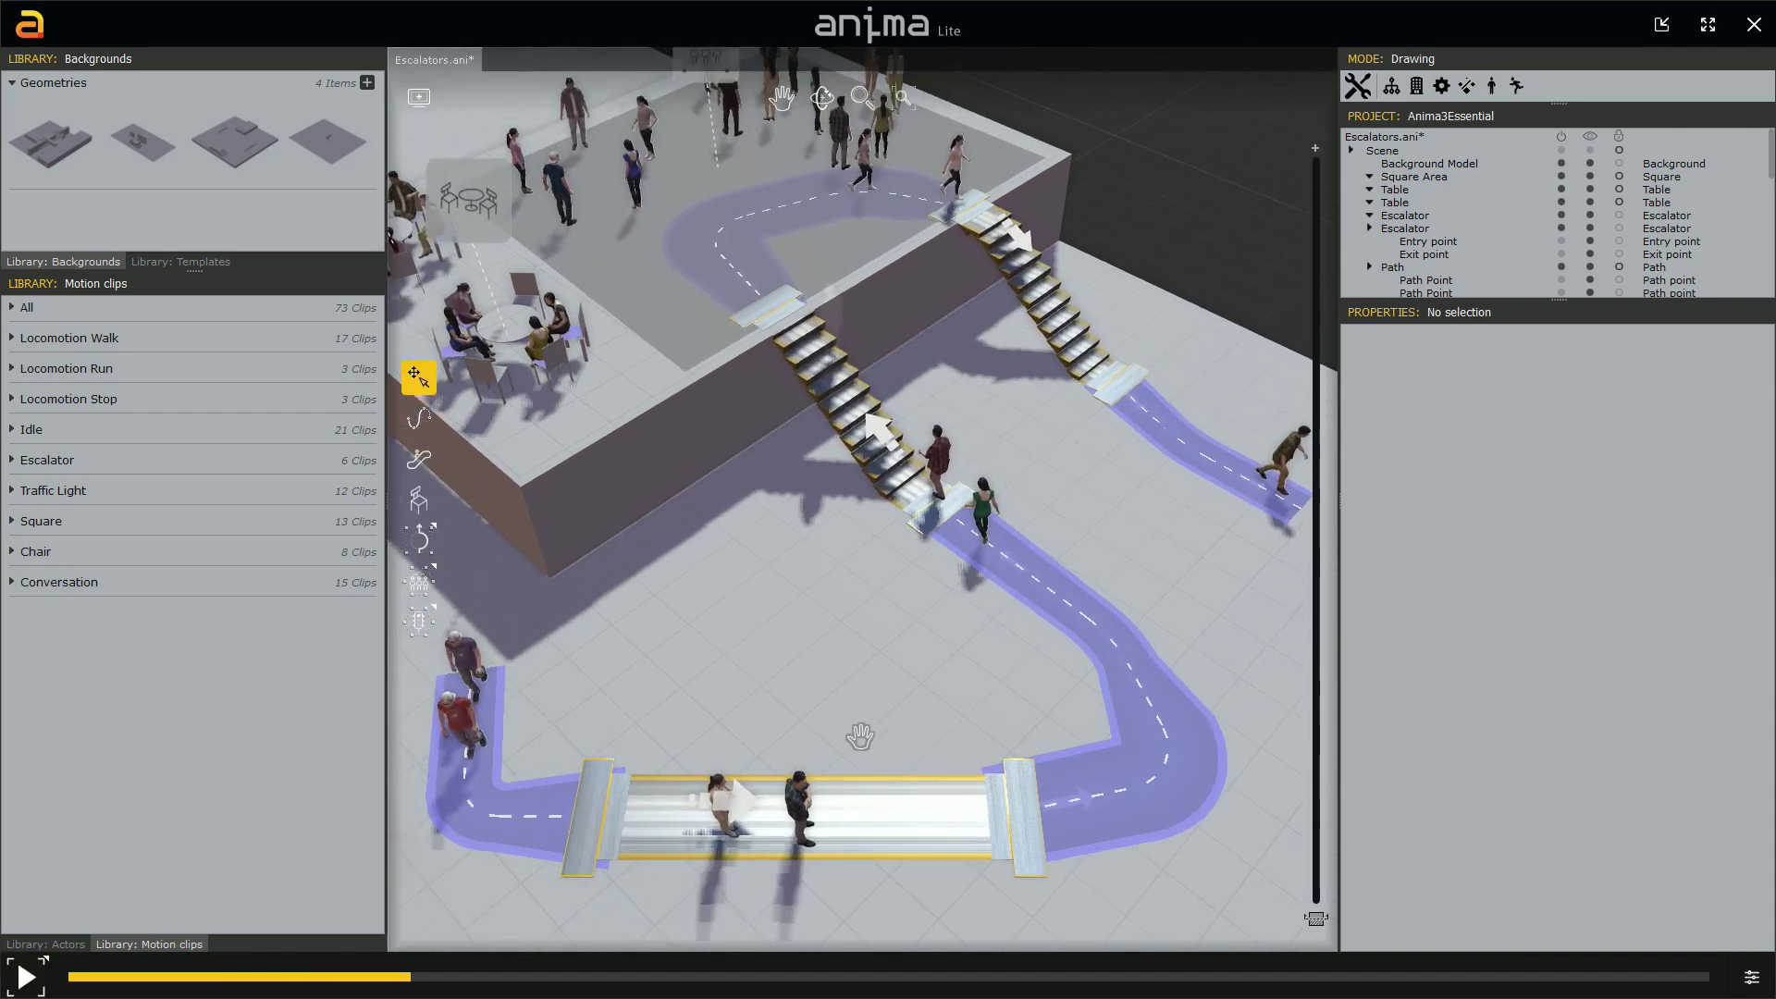